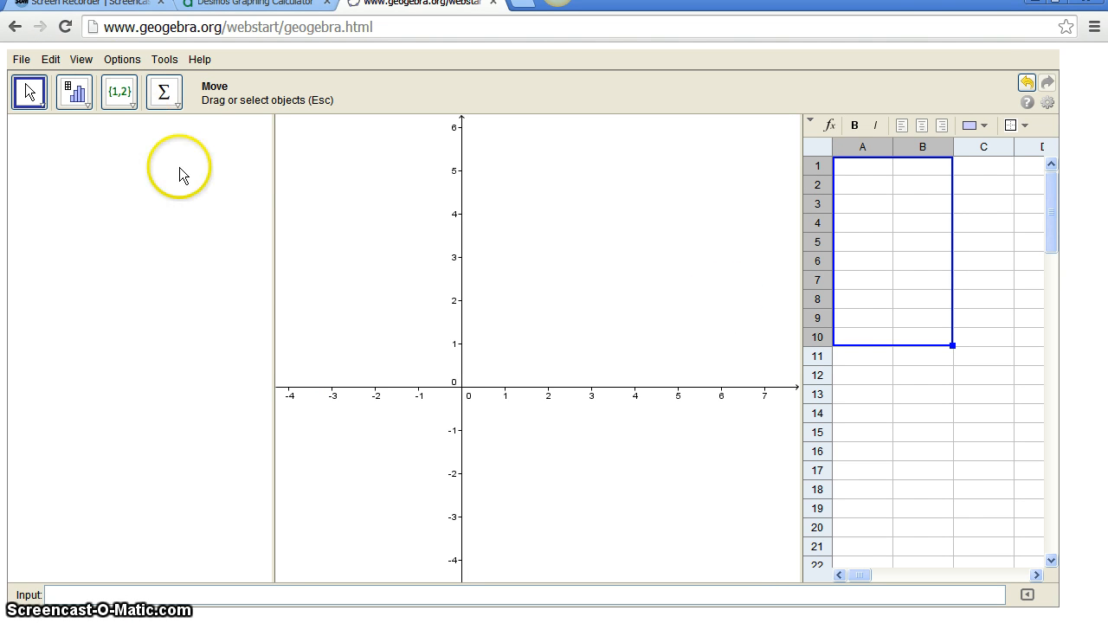
click(82, 61)
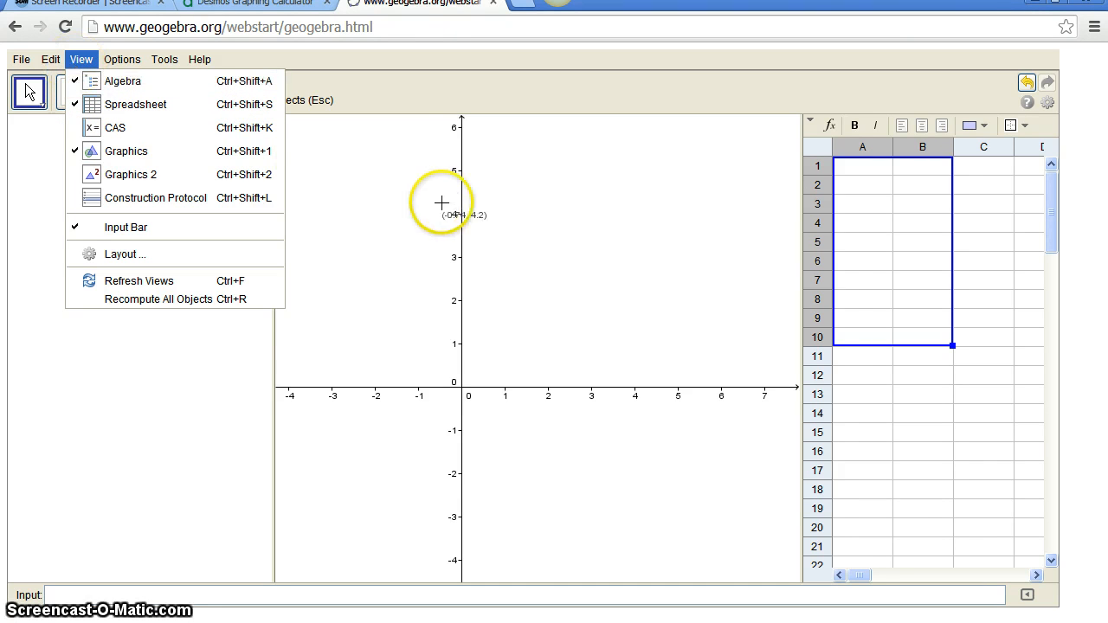
click(516, 199)
click(673, 199)
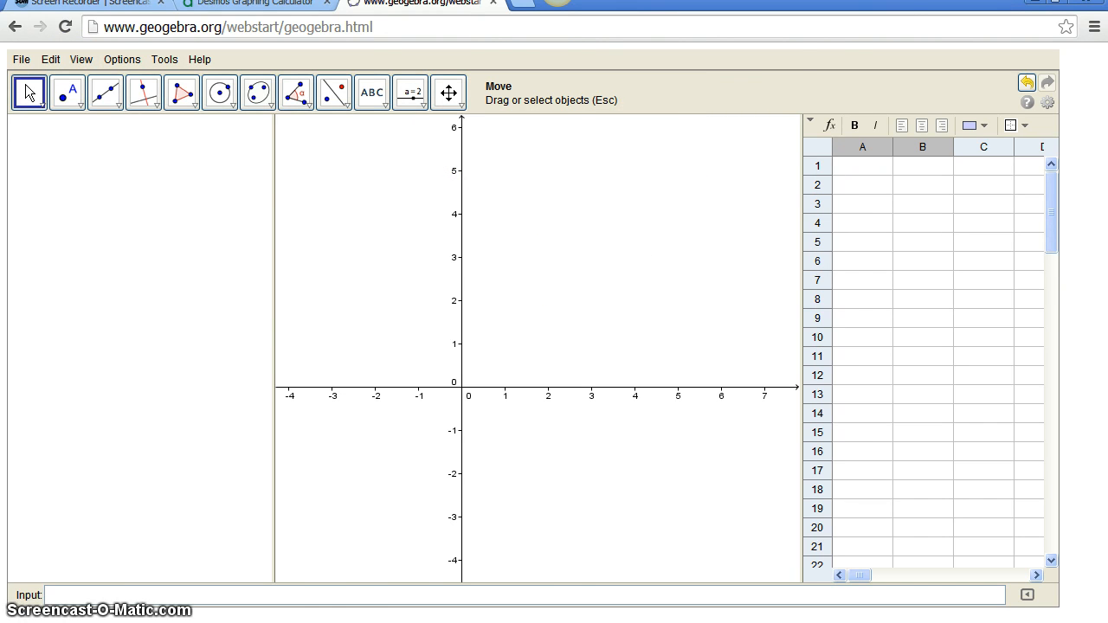
Switch to the Word assignment document and copy all x and y values of Table 1, without its headings.
key(alt+Tab)
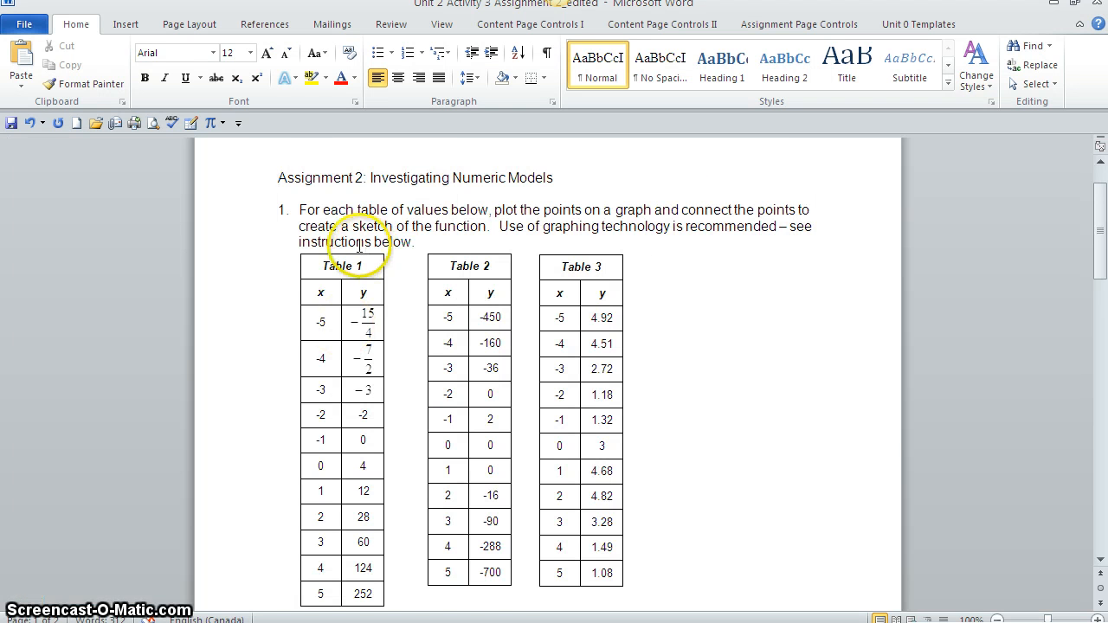
drag(318, 319, 363, 596)
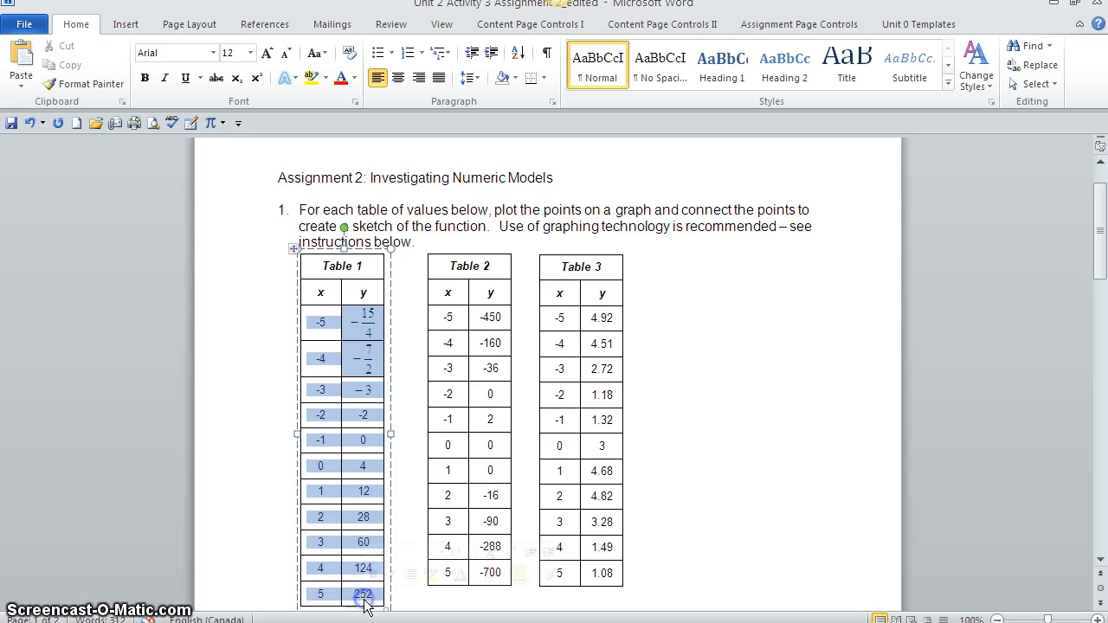
right_click(344, 555)
click(383, 326)
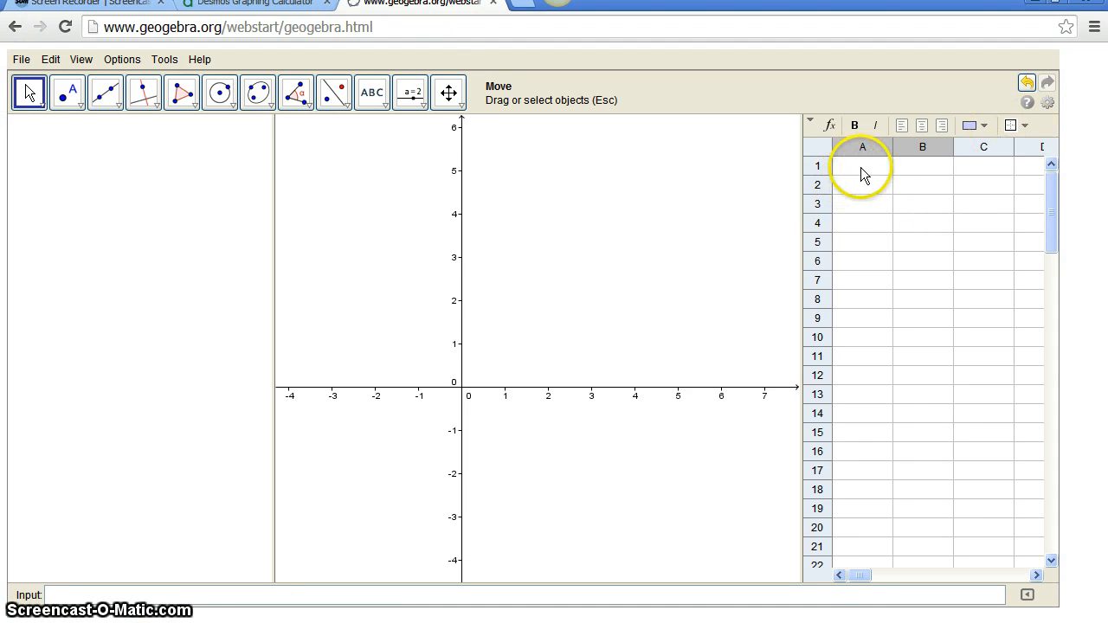
In GeoGebra, paste the copied Table 1 values into spreadsheet range A1:B10.
drag(861, 172, 915, 343)
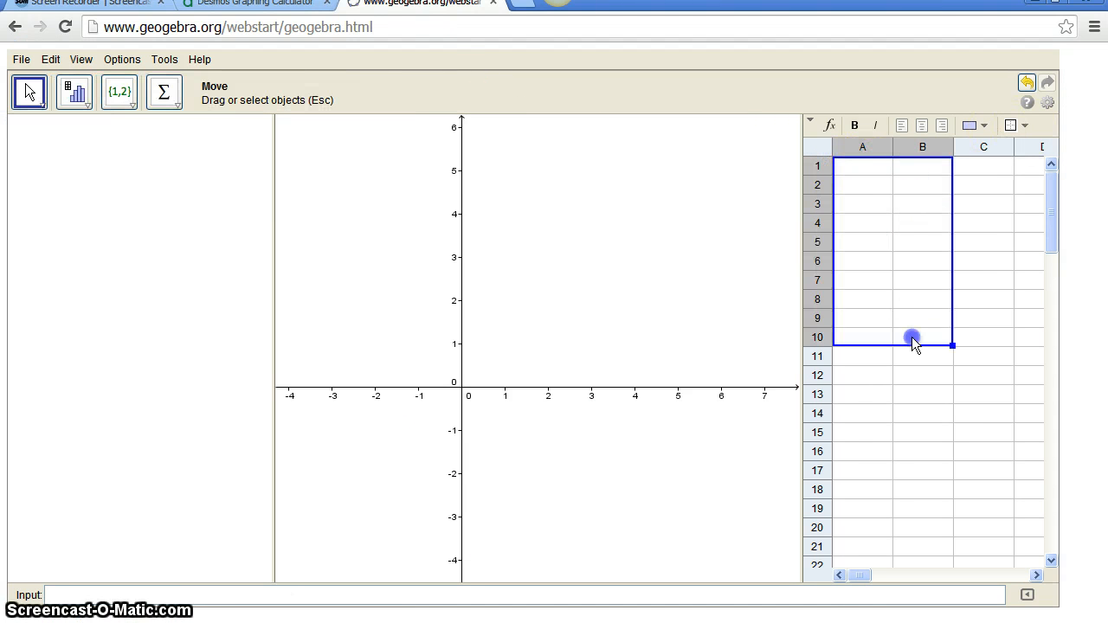
right_click(914, 342)
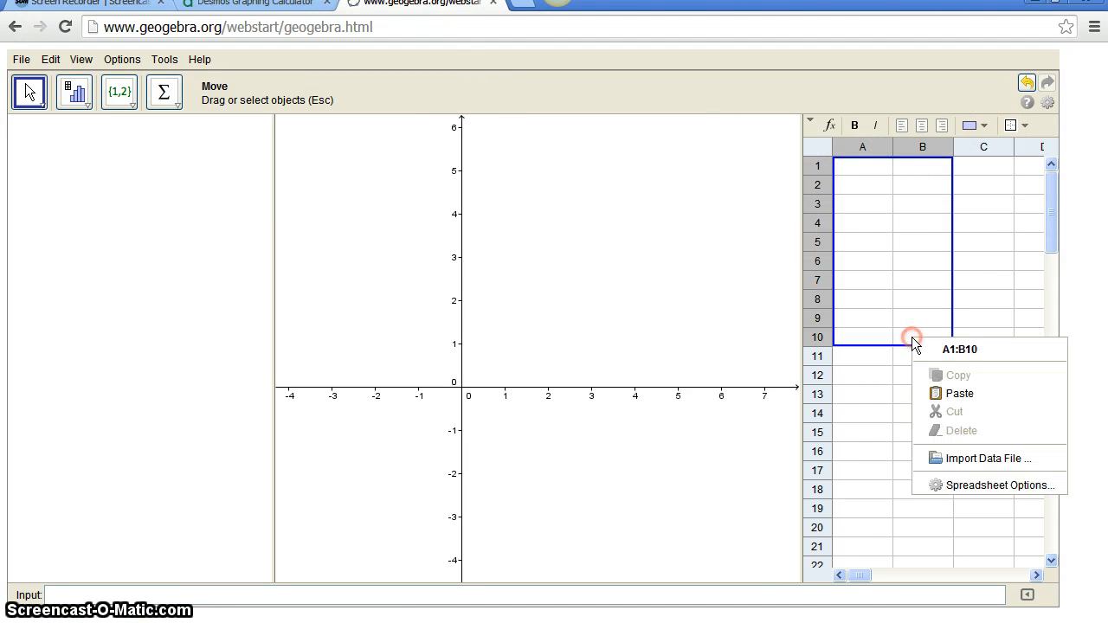
click(948, 393)
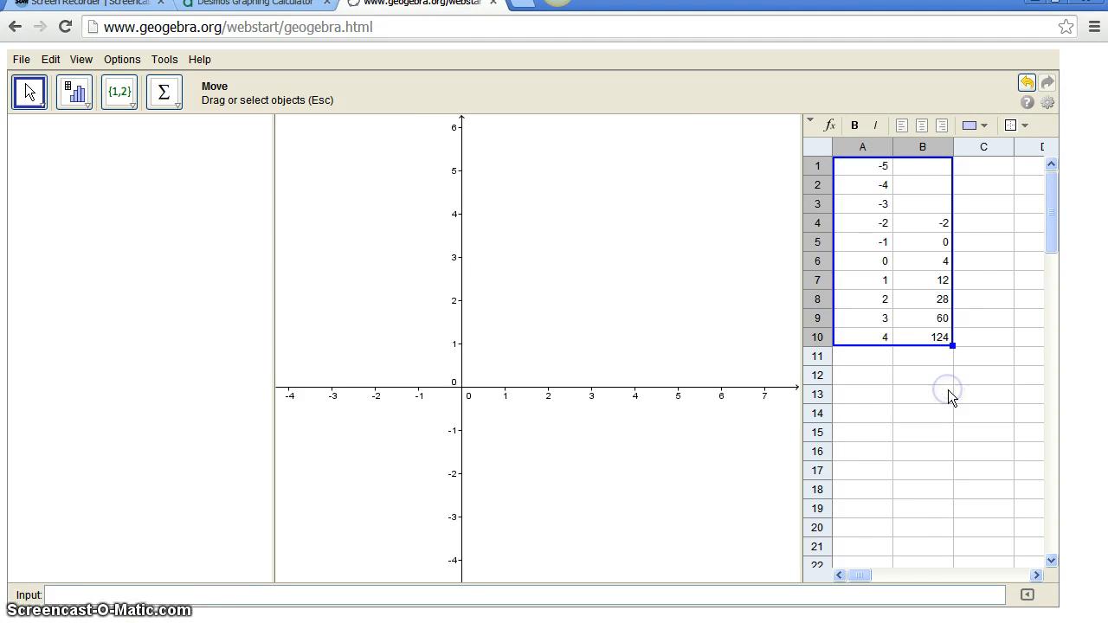
Fill in the missing y values from Table 1: -15/4 in B1, -7/2 in B2 and -3 in B3.
click(928, 205)
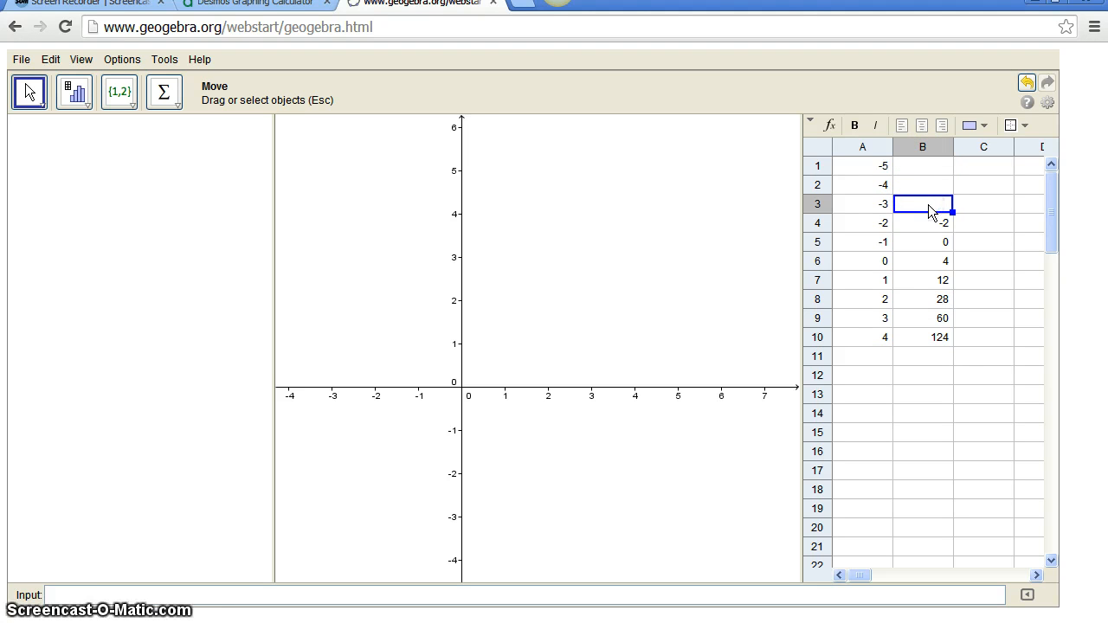
click(277, 622)
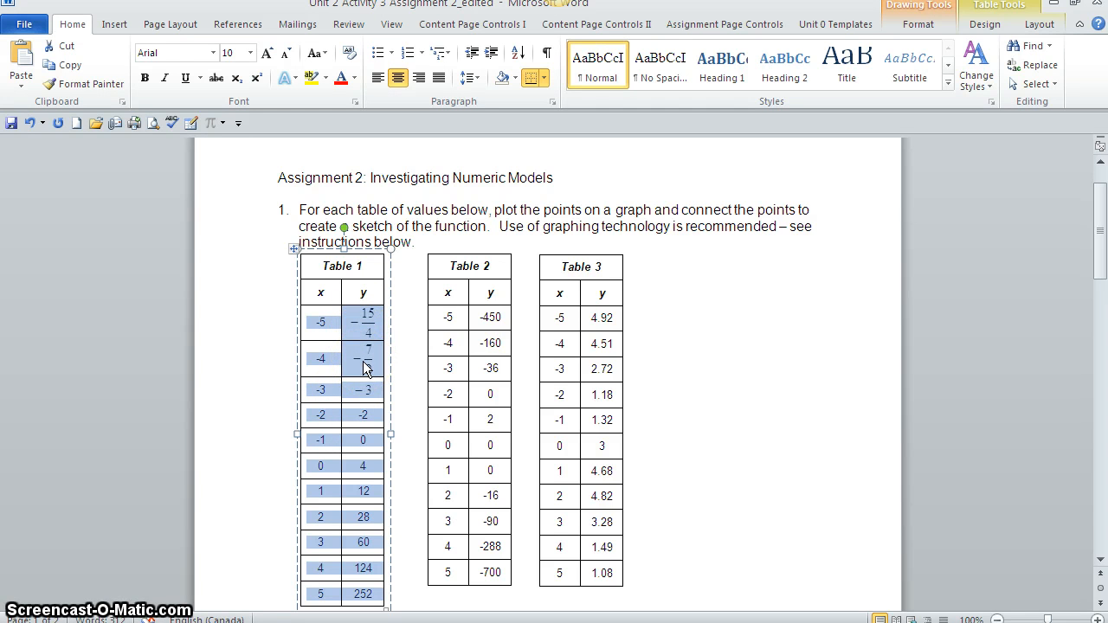
key(alt+Tab)
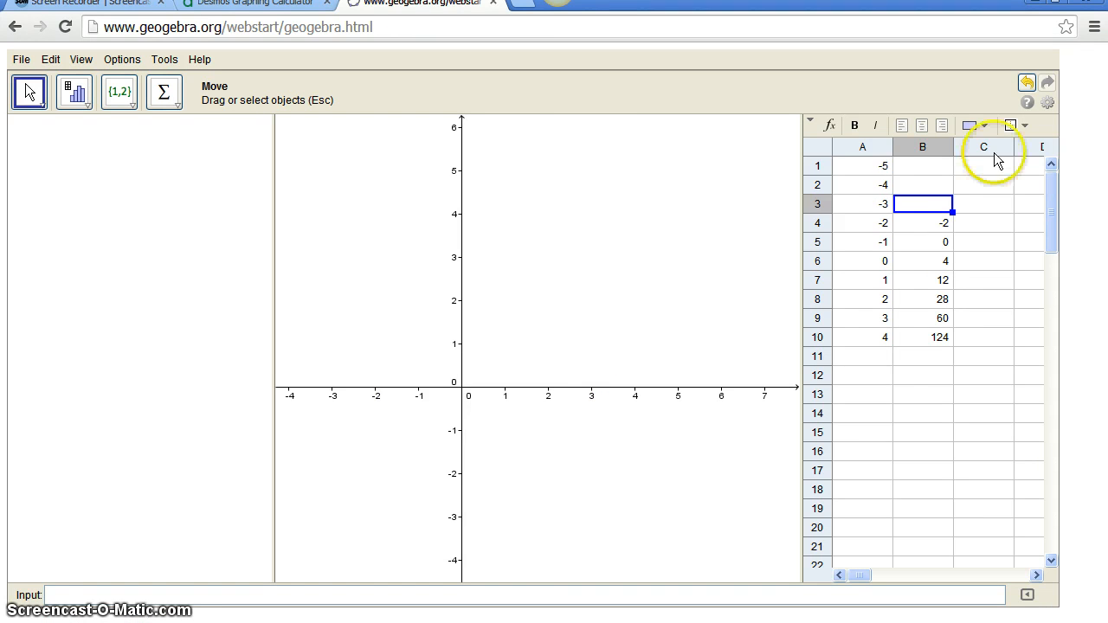
click(908, 169)
text(-15)
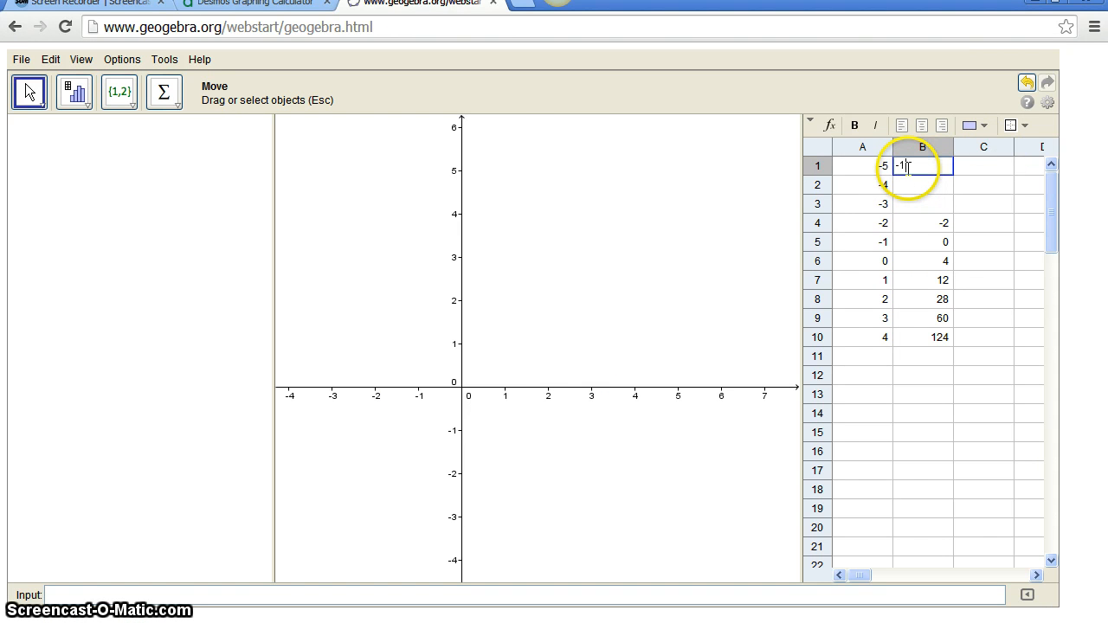
text(/4)
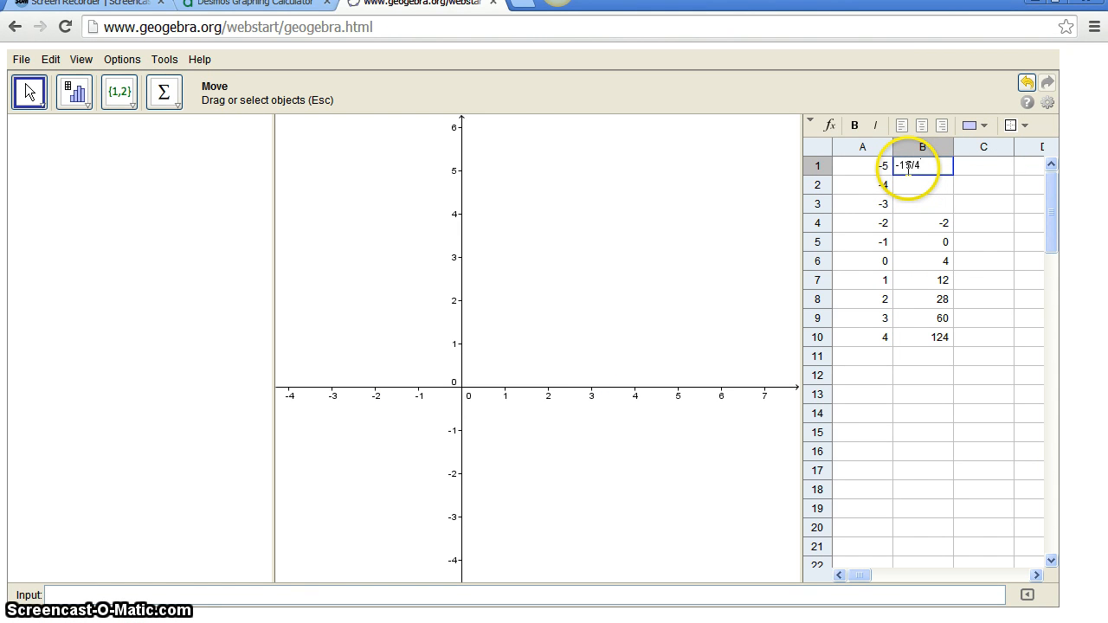
key(Return)
text(-7)
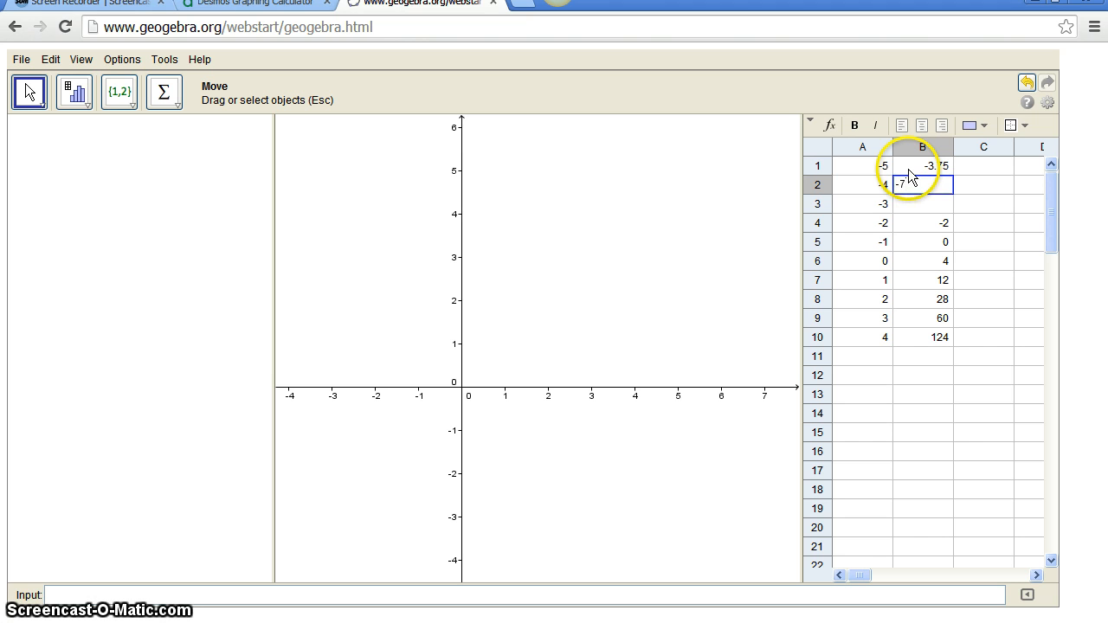
text(/2)
key(Return)
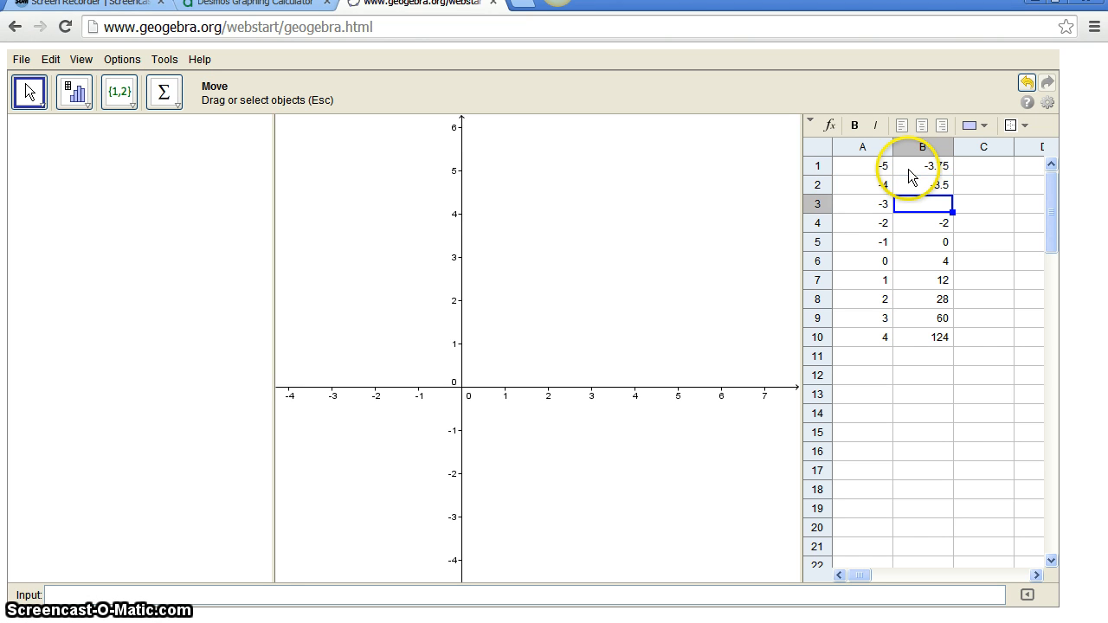
key(Return)
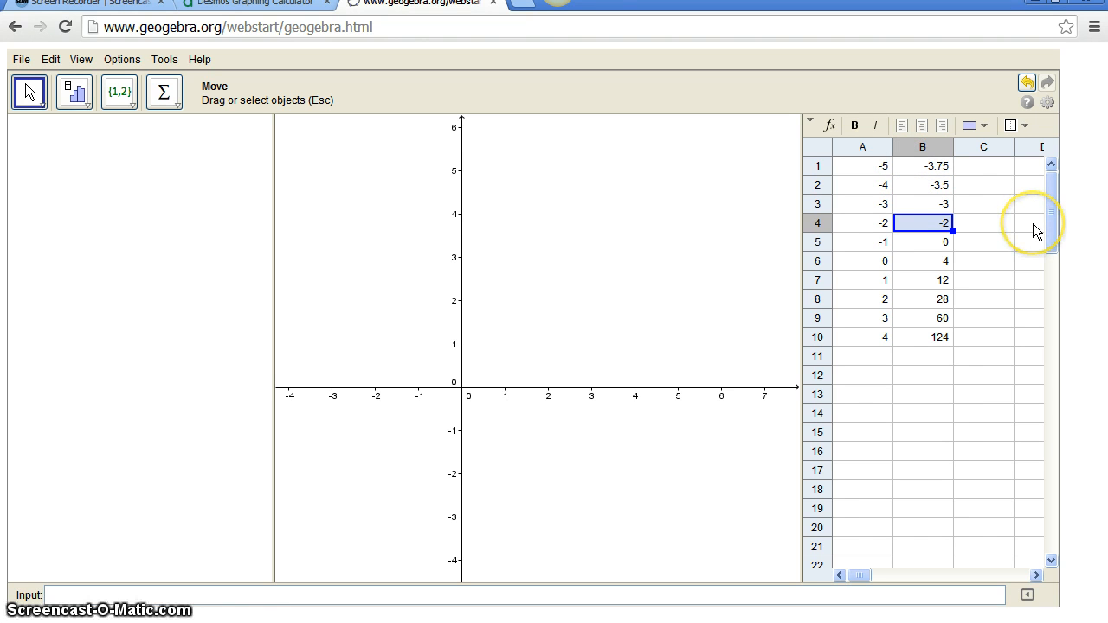
Enter a point in cell C1 that takes its coordinates from cells A1 and B1.
click(965, 167)
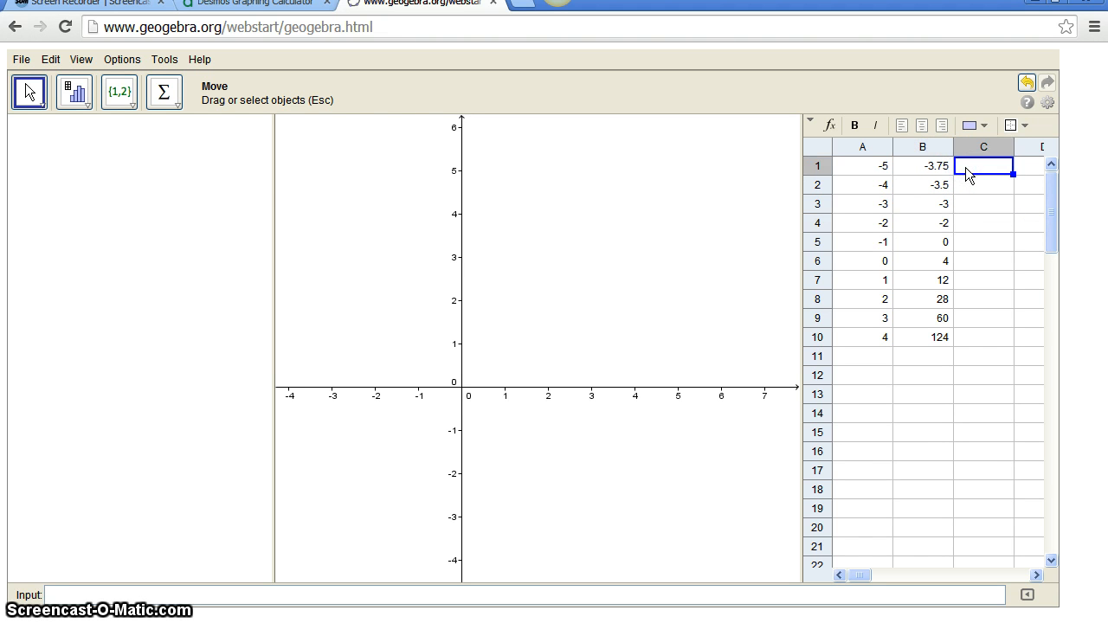
double_click(965, 168)
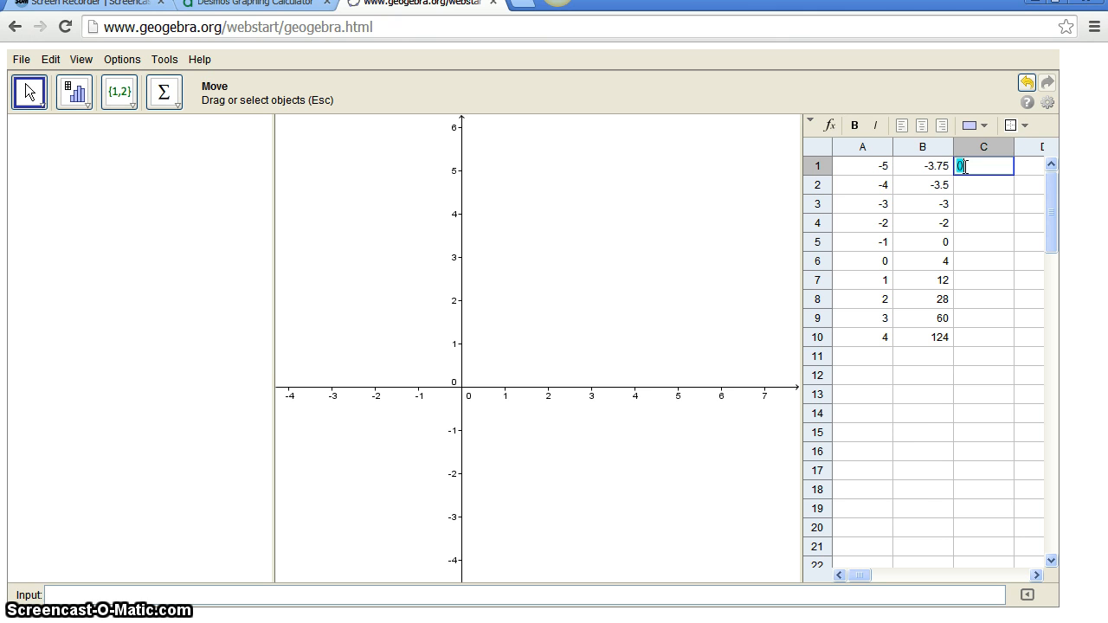
text(()
text(a1,)
click(942, 167)
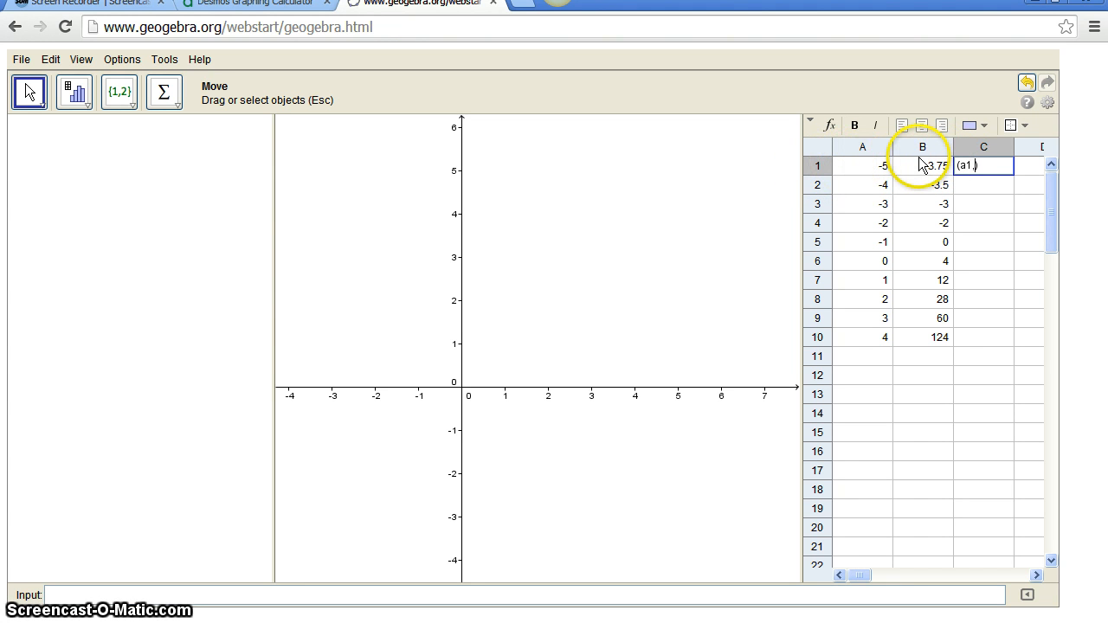
key(Return)
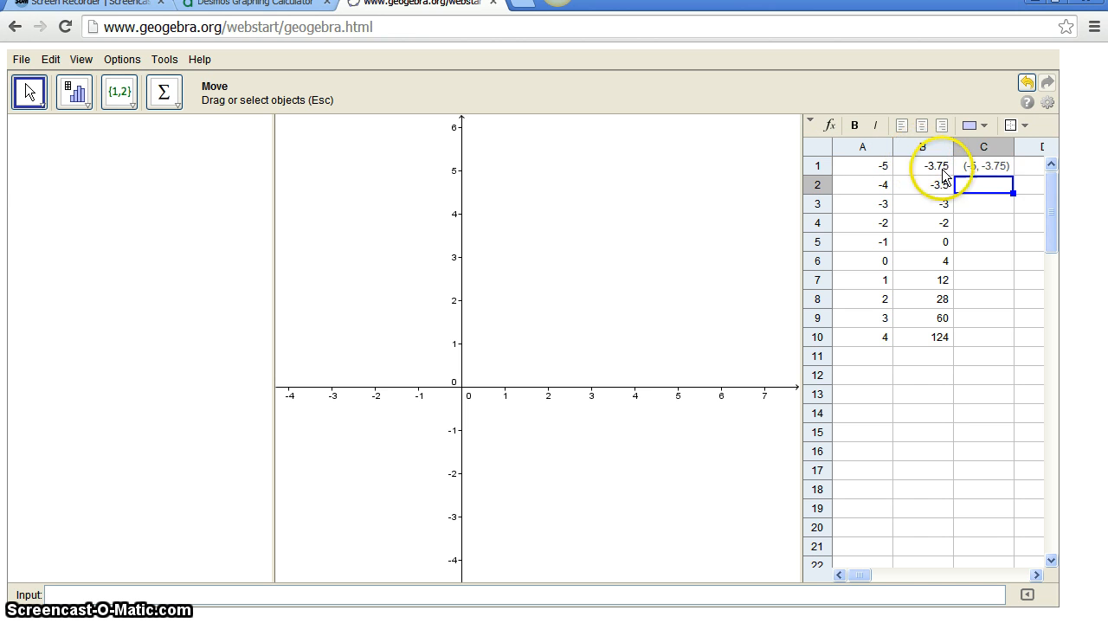
Fill the point formula from C1 down through C10 to plot the remaining table rows.
click(995, 172)
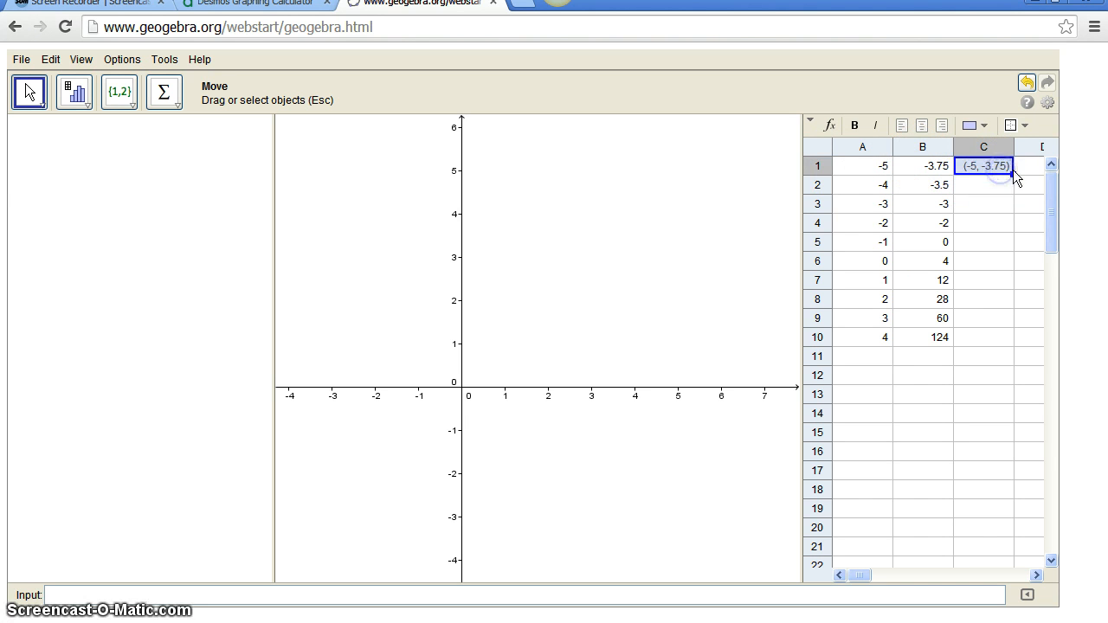
mouse_move(1014, 173)
mouse_down()
mouse_move(997, 250)
mouse_move(964, 299)
mouse_move(964, 334)
mouse_up()
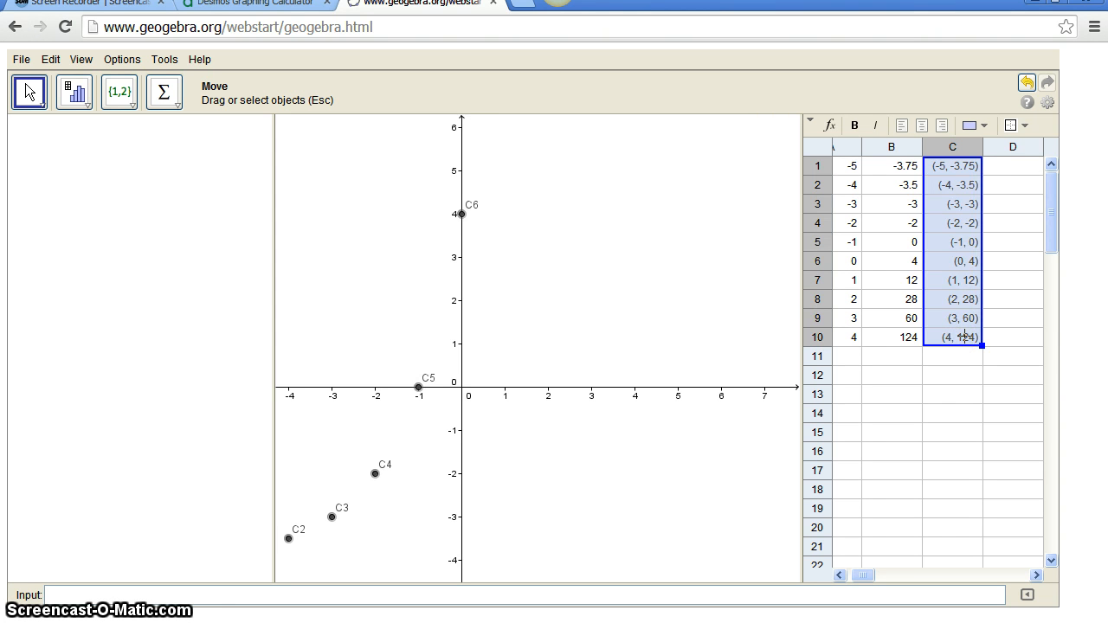
click(532, 327)
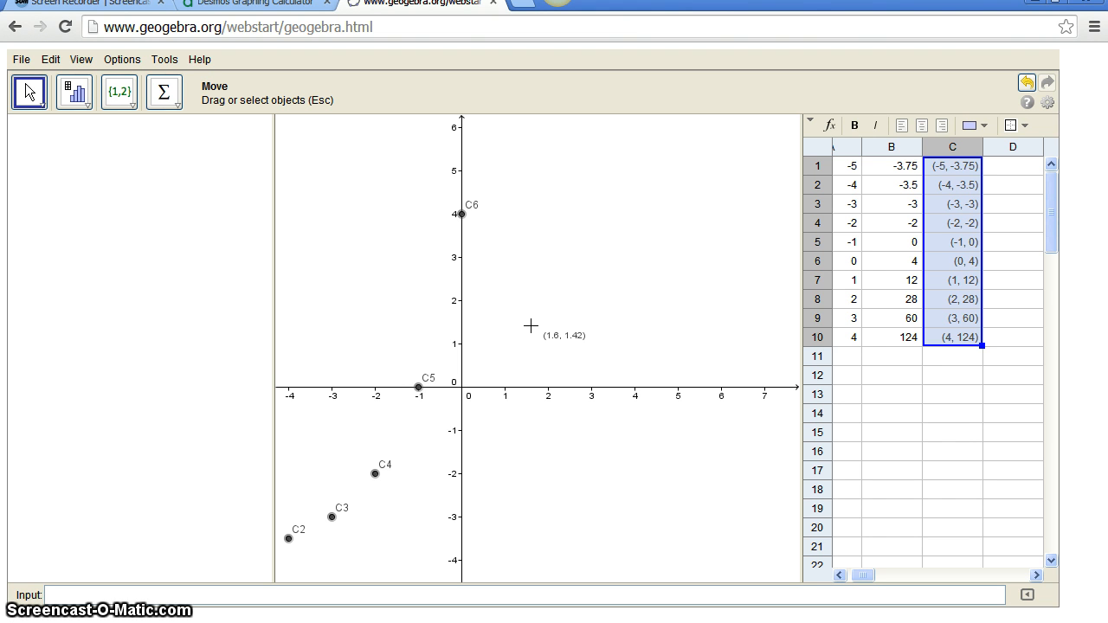
Hide the Algebra view to widen the graph, and deselect the plotted points.
click(82, 59)
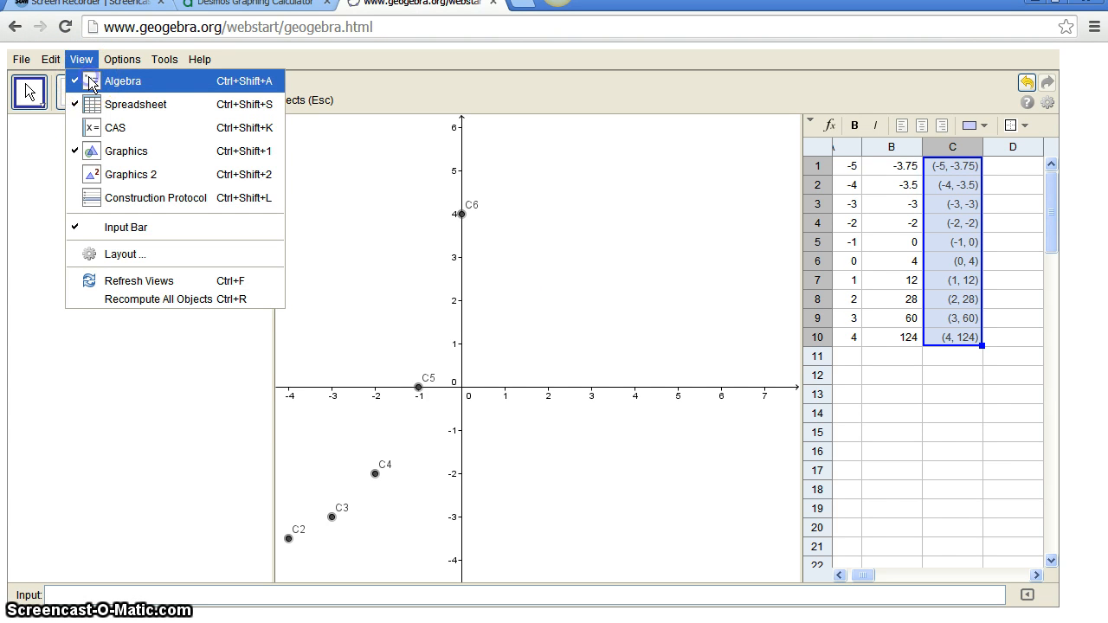
click(93, 82)
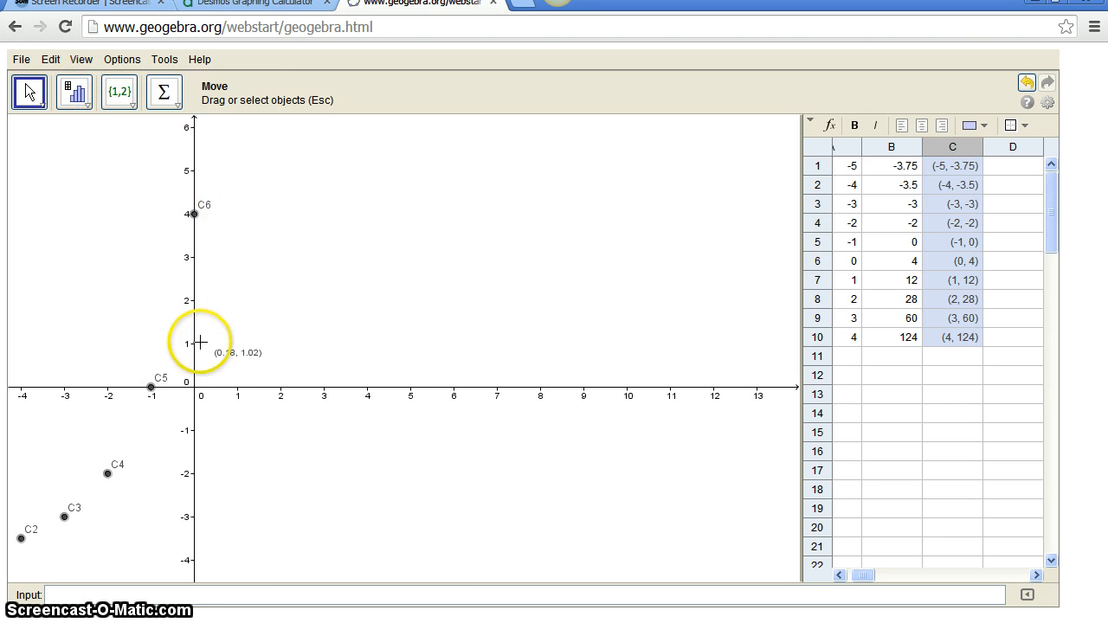
click(277, 165)
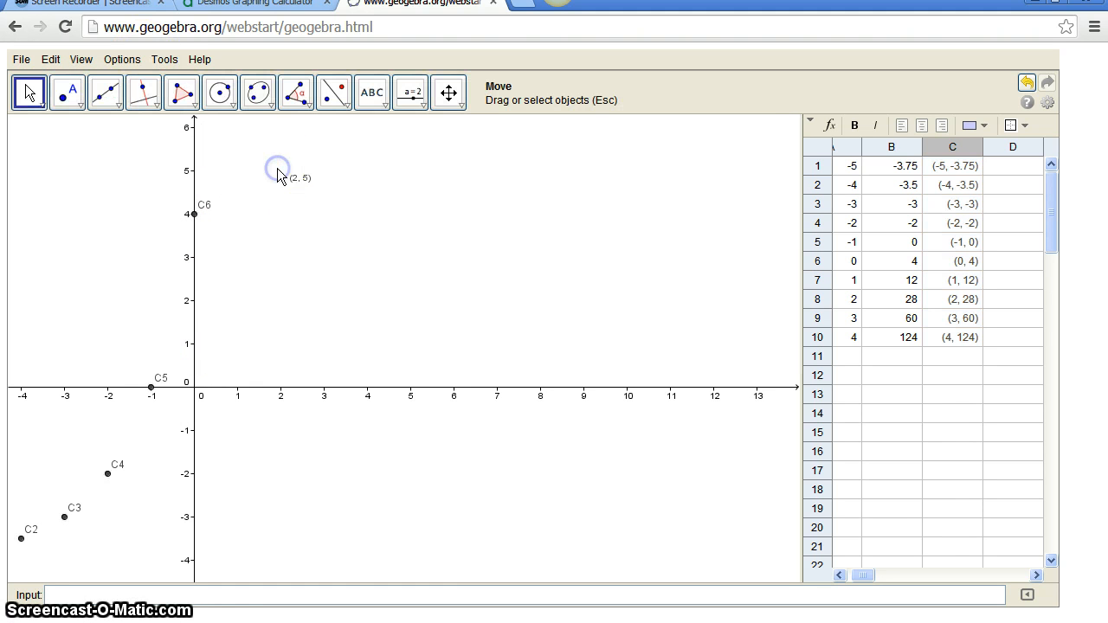
Shift the graph with Move Graphics View to bring point C1 into sight, and return to the Move tool.
click(446, 95)
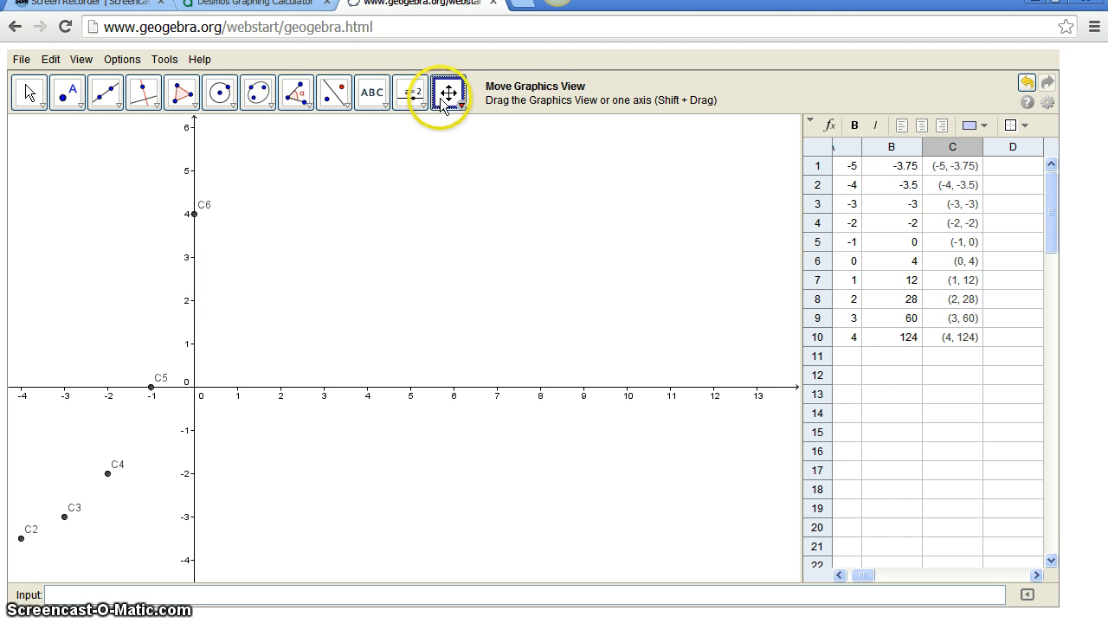
drag(221, 270, 398, 240)
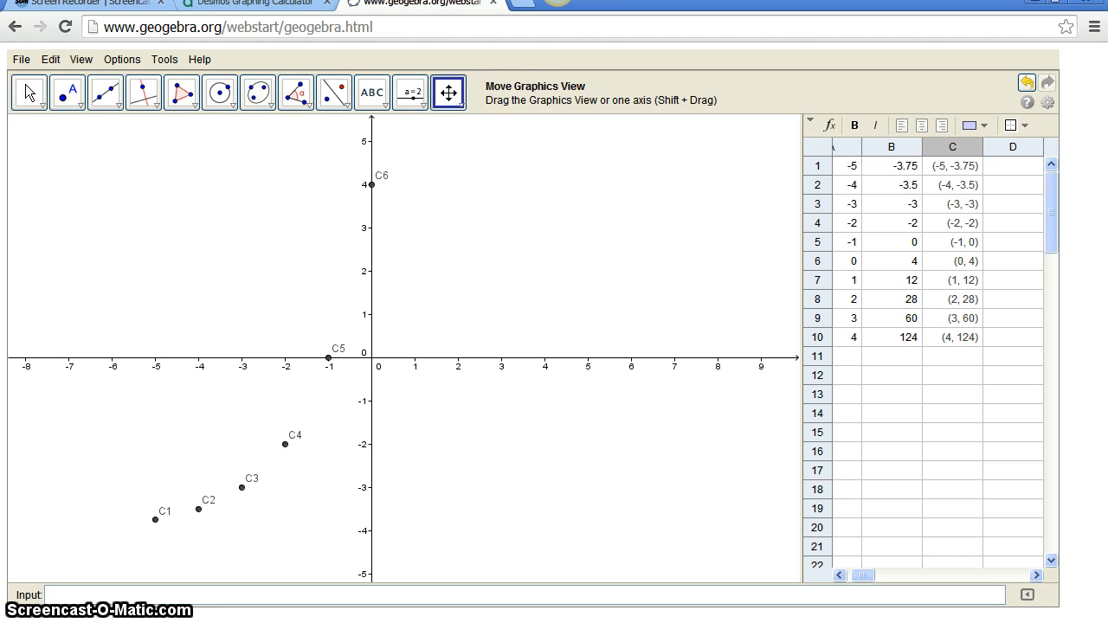
click(26, 95)
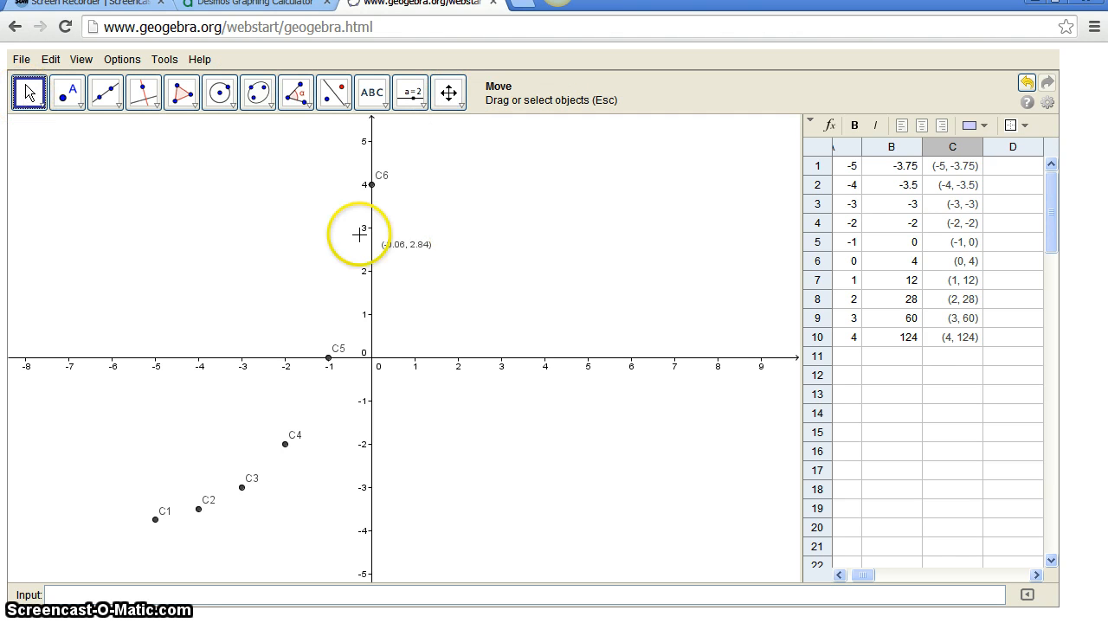
Set the graph's xAxis : yAxis ratio to 1 : 20 and select point C9.
right_click(432, 220)
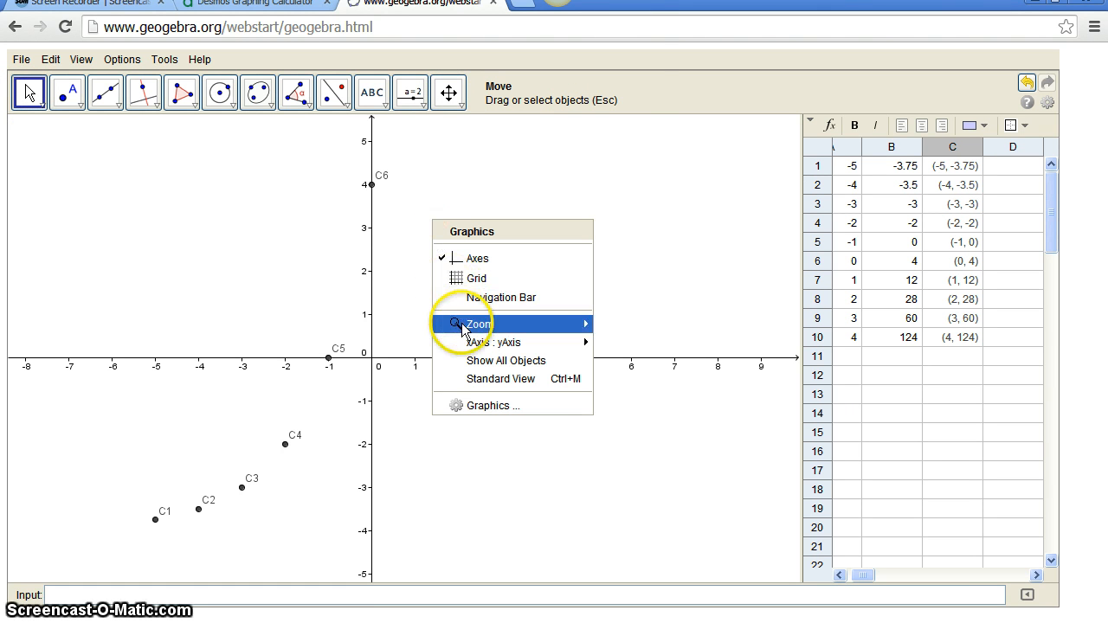
mouse_move(462, 330)
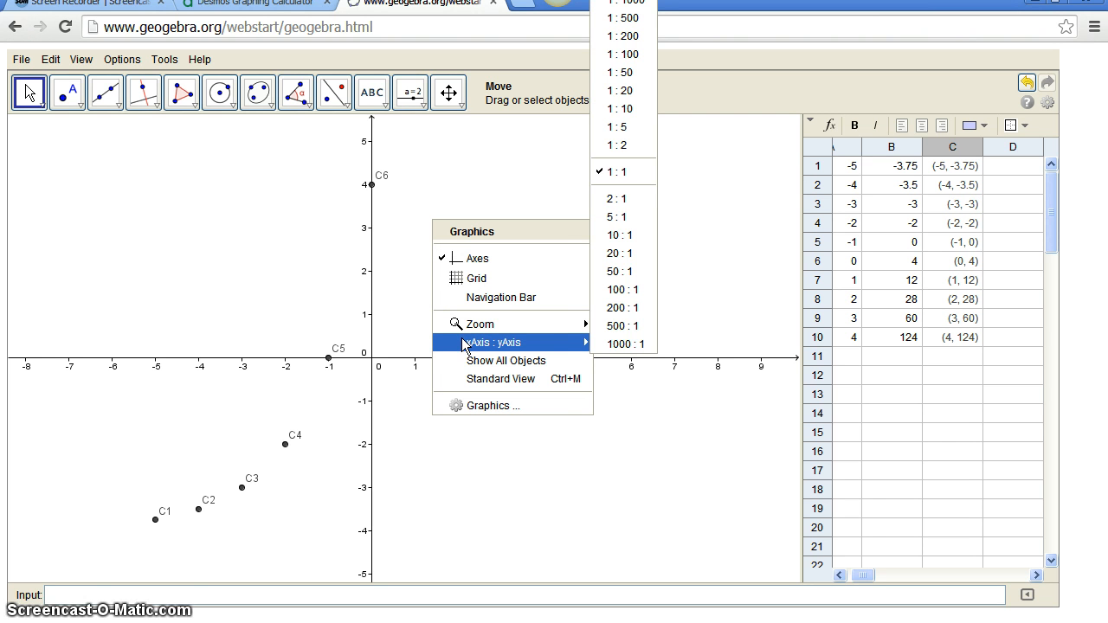
click(466, 346)
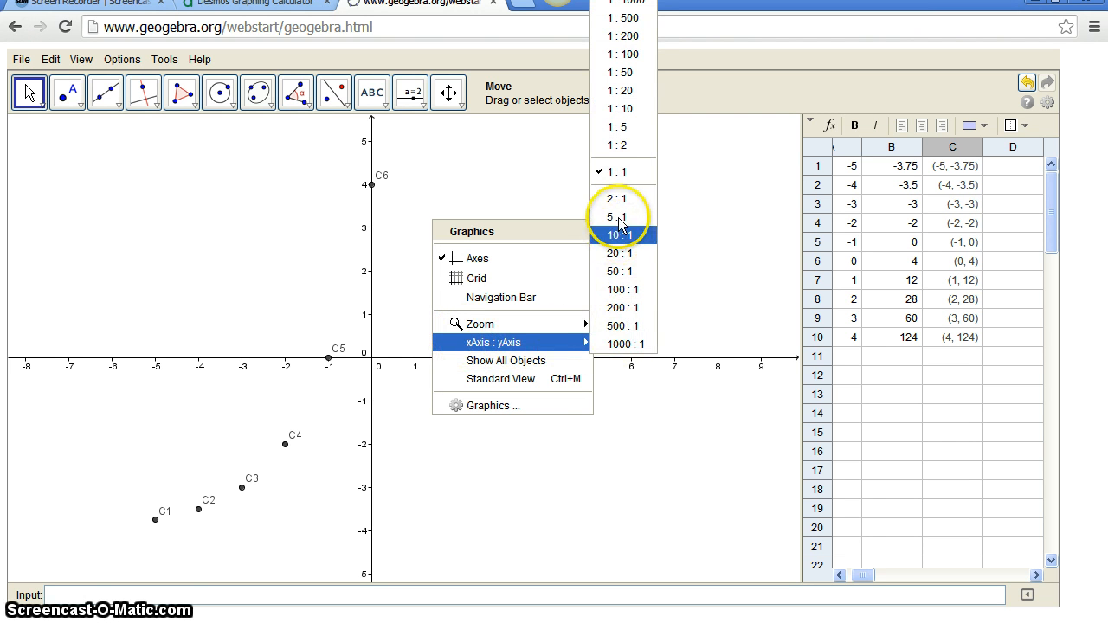
click(625, 109)
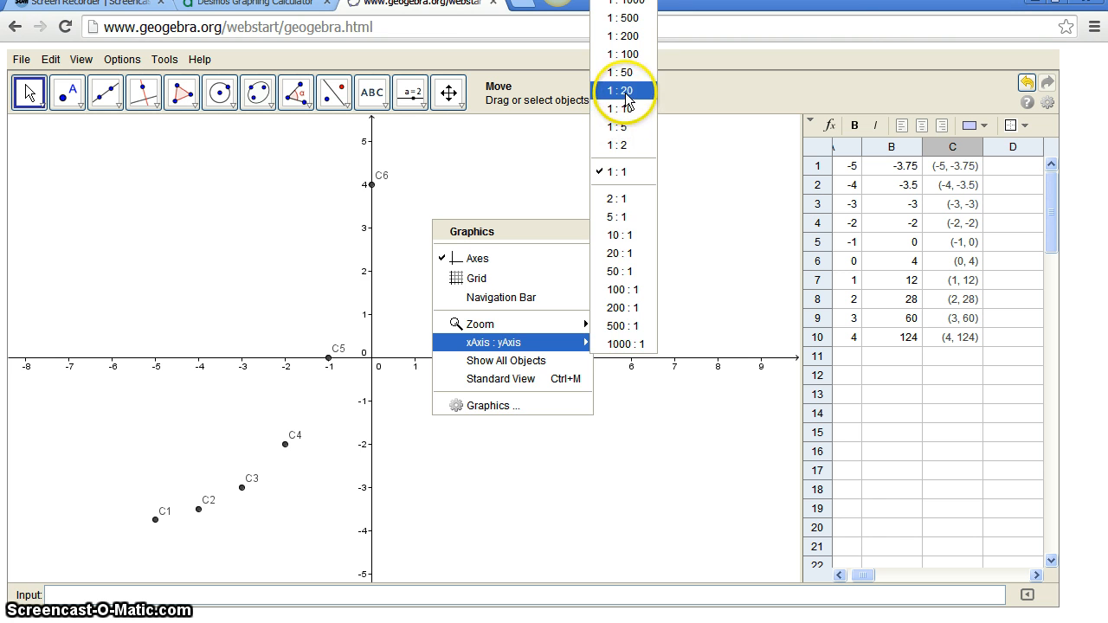
click(627, 109)
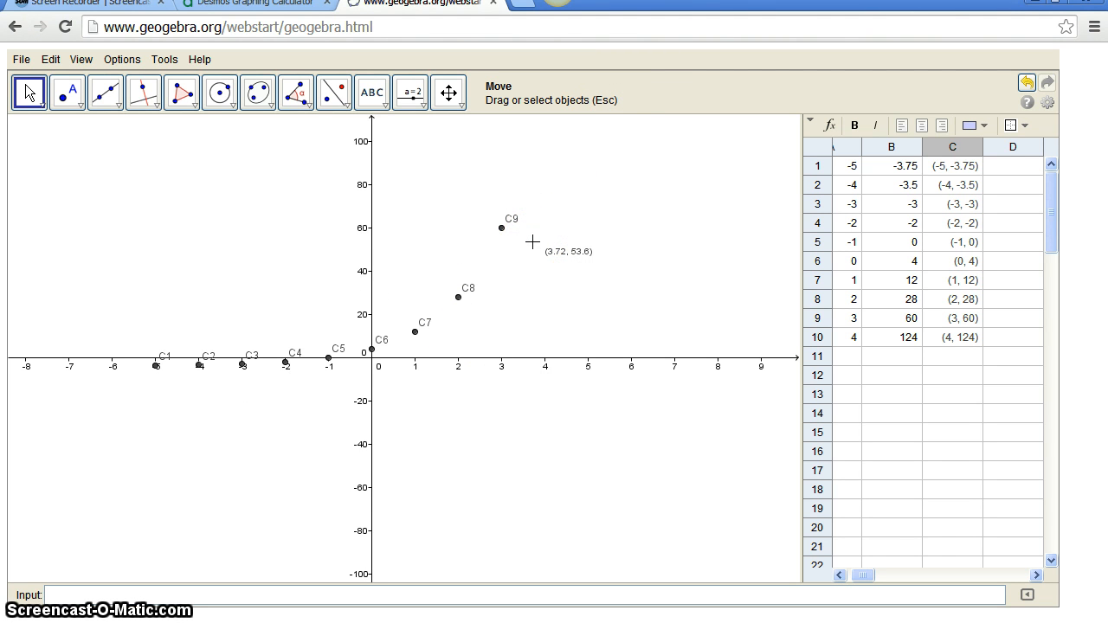
click(501, 228)
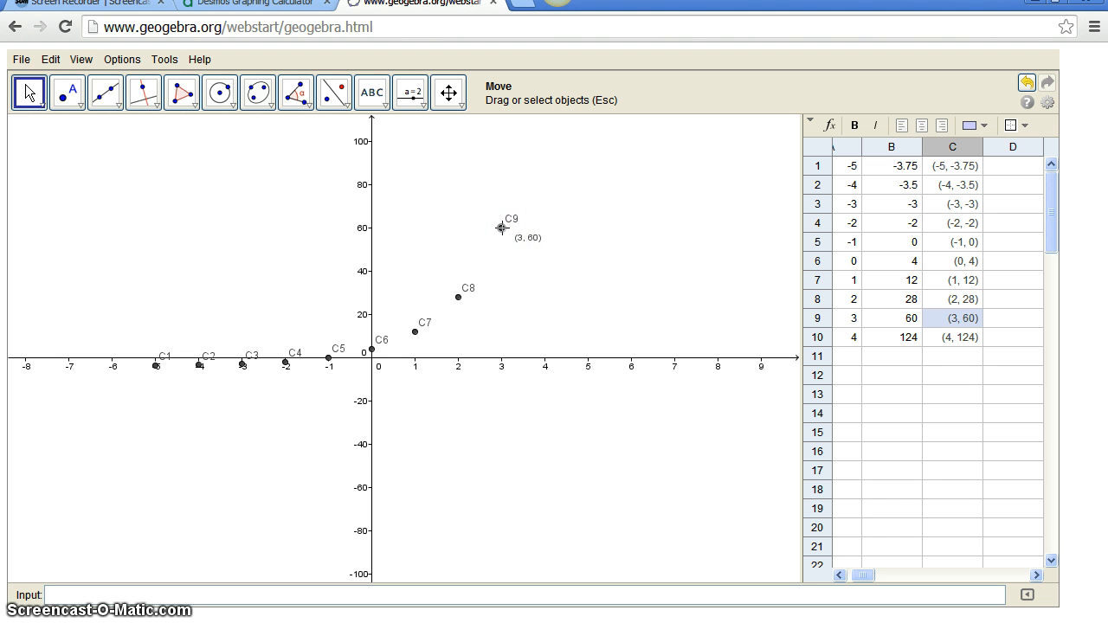
click(511, 231)
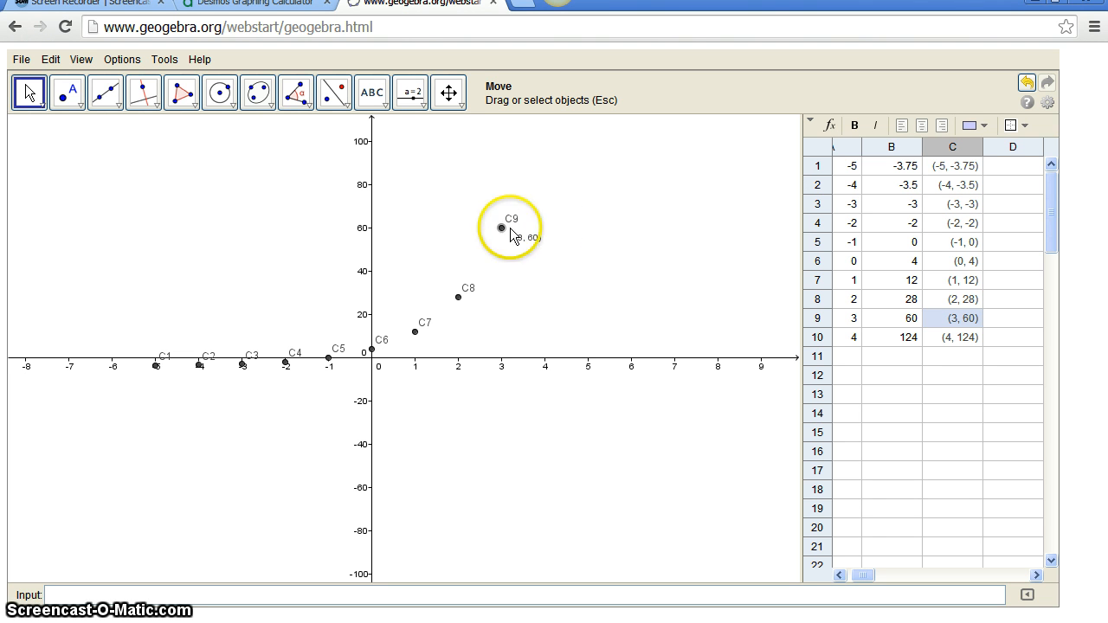
right_click(557, 225)
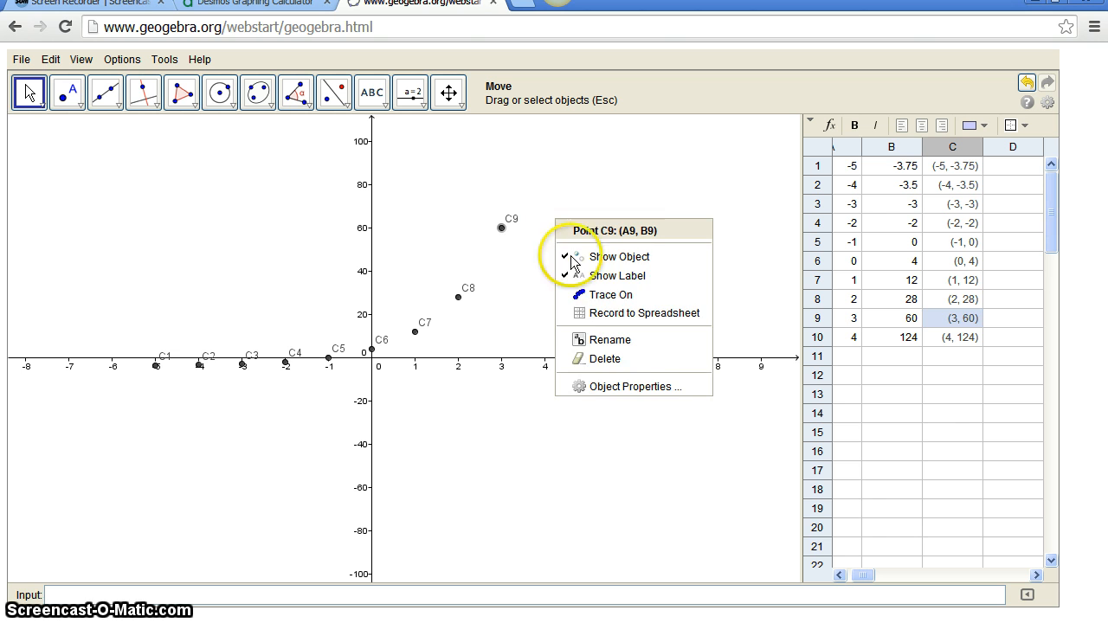
click(530, 254)
click(563, 225)
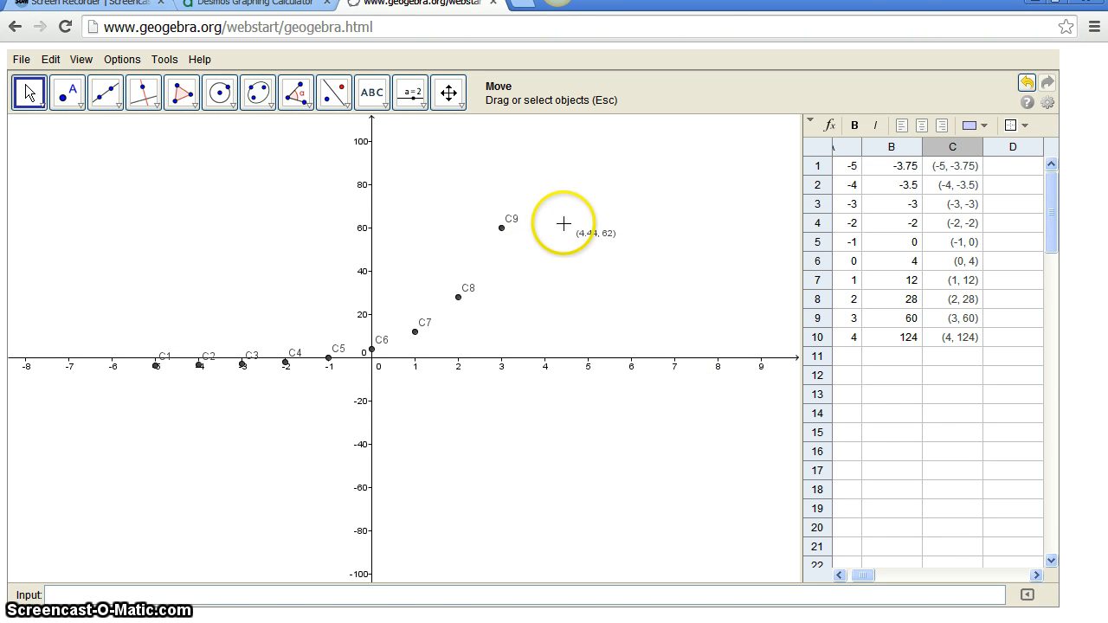
In the Graphics preferences, enable a fixed number distance on the yAxis and set it to 40.
right_click(563, 225)
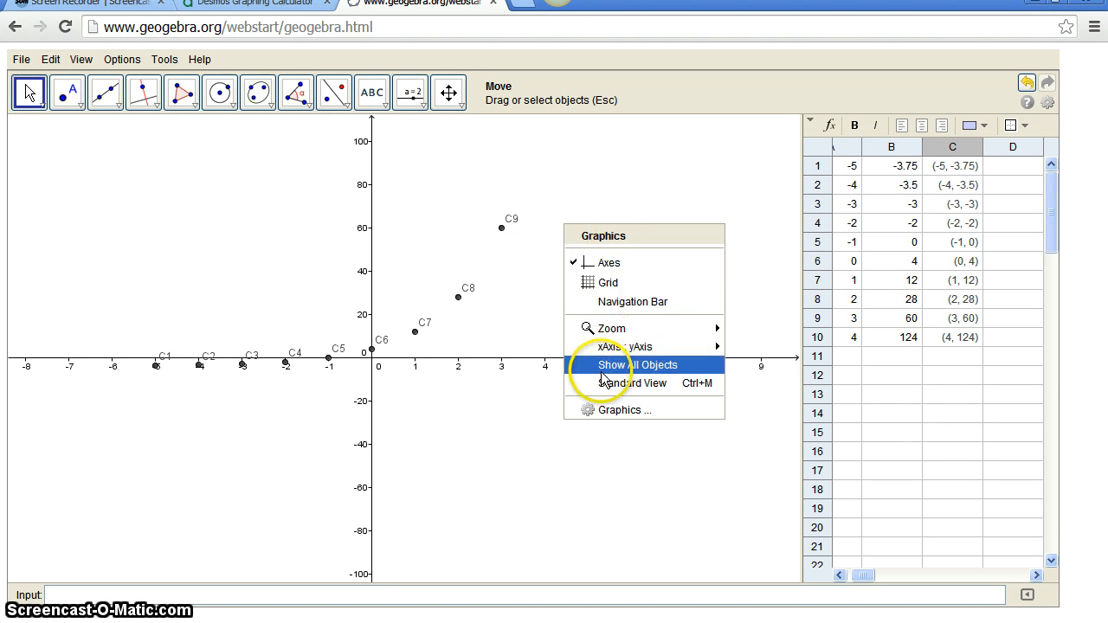
click(604, 412)
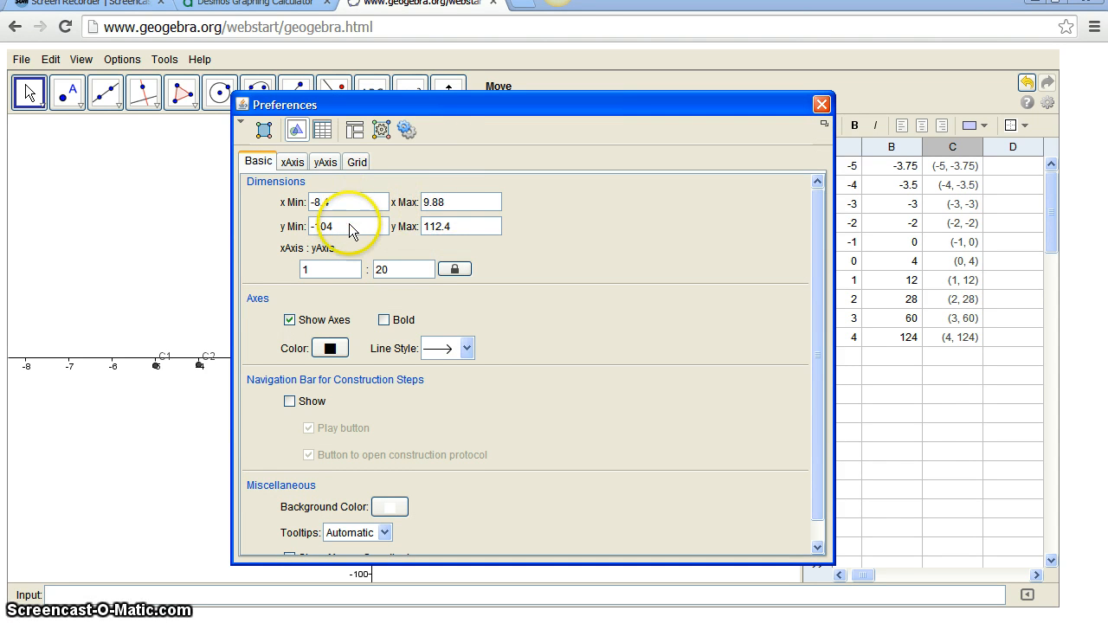
click(293, 162)
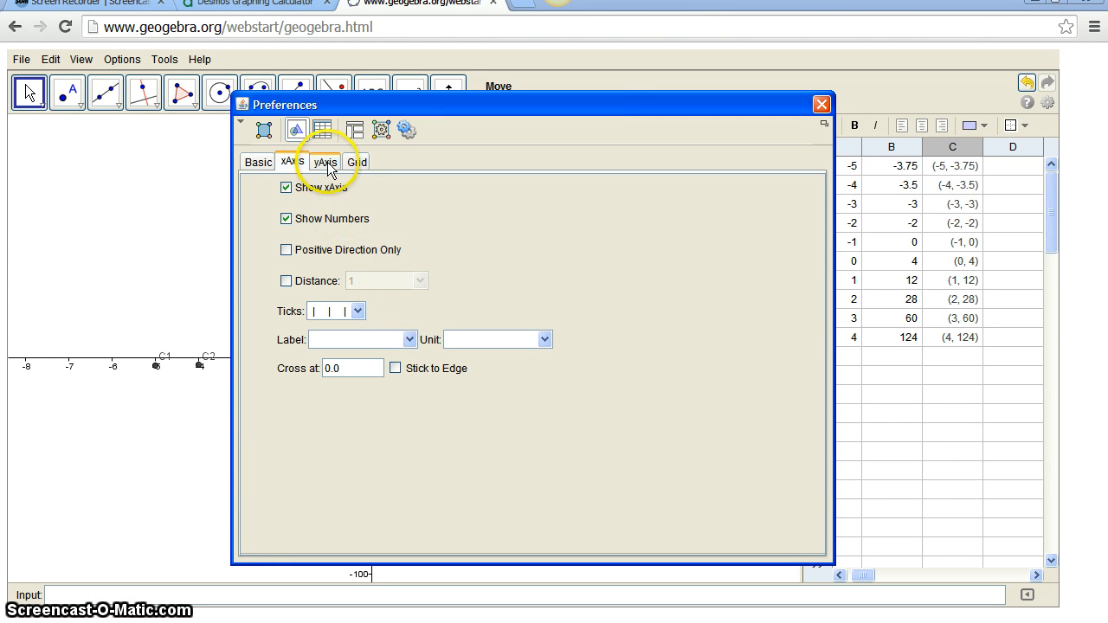
click(327, 163)
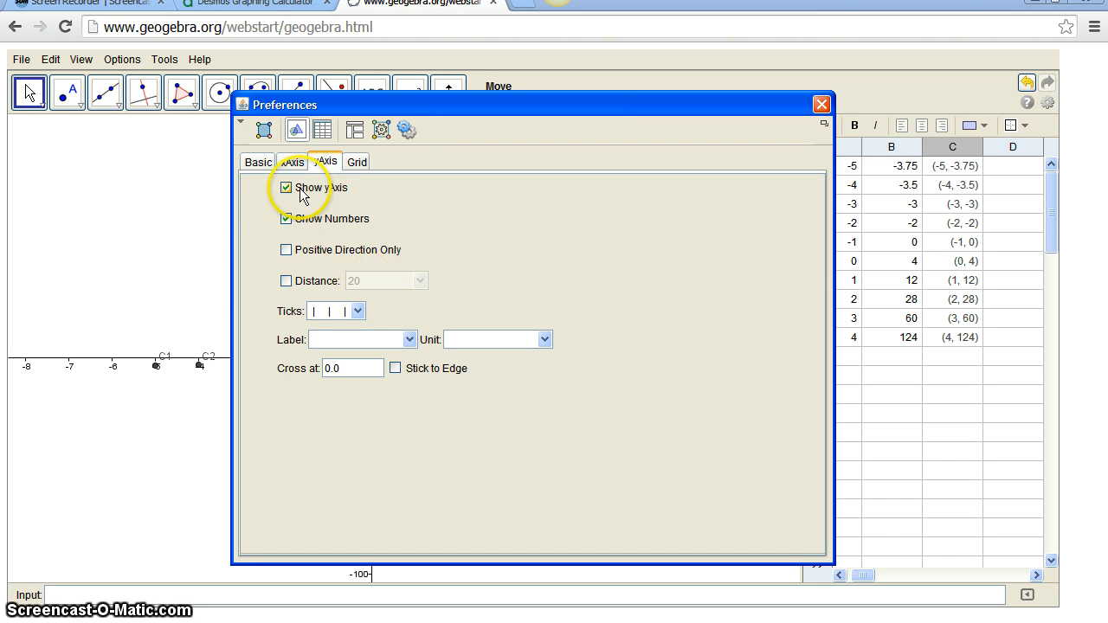
click(287, 282)
click(366, 278)
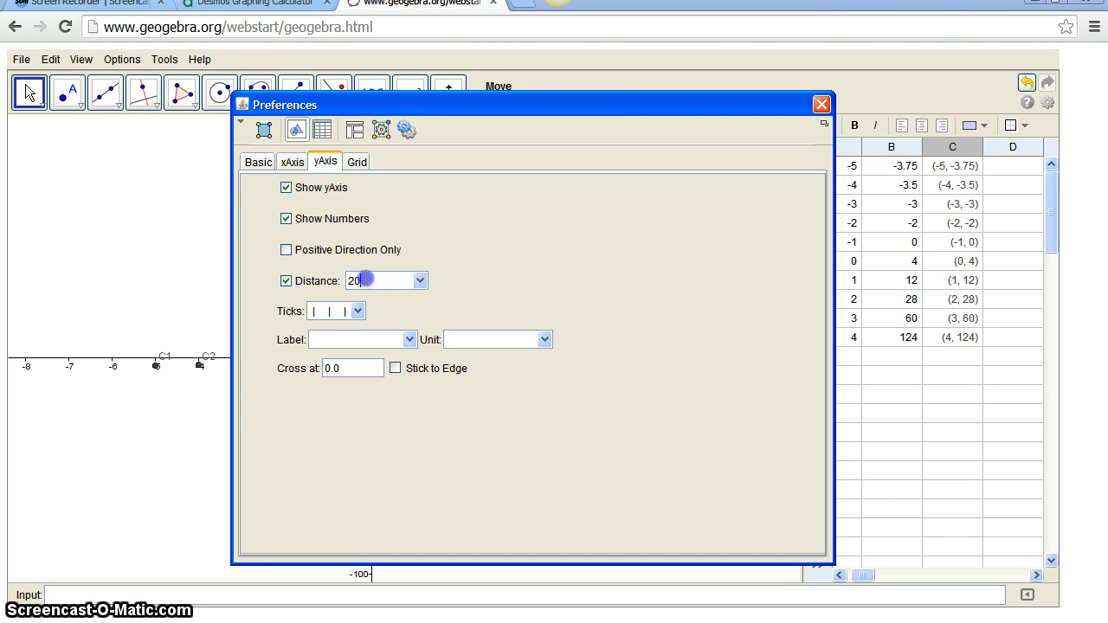
text(40)
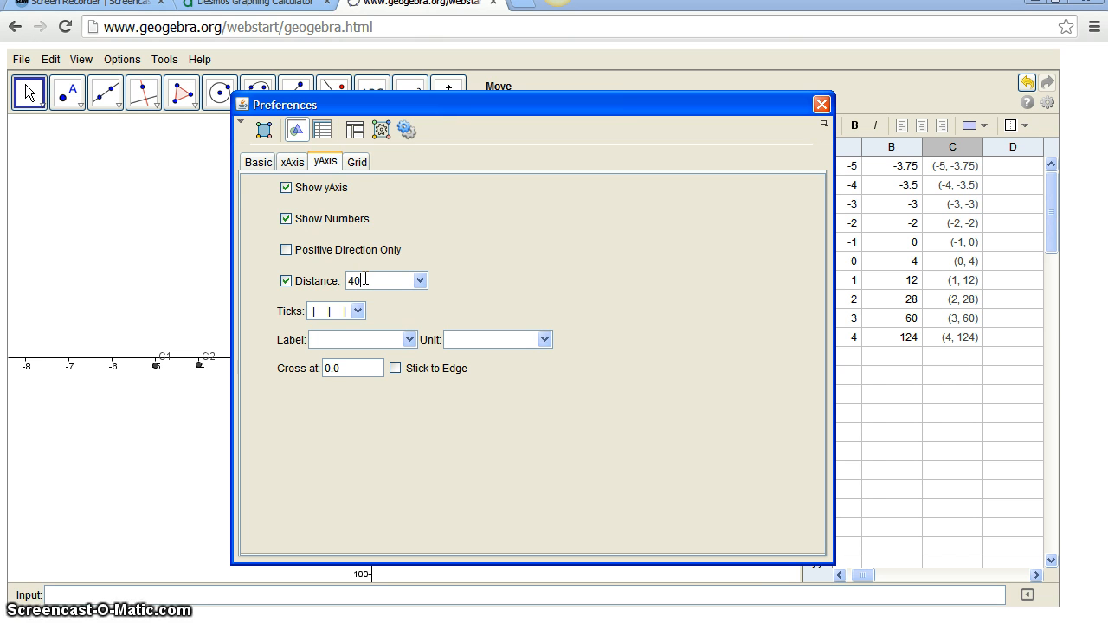
Set the graph's y Min to -10 and y Max to 130, and close the preferences.
click(259, 162)
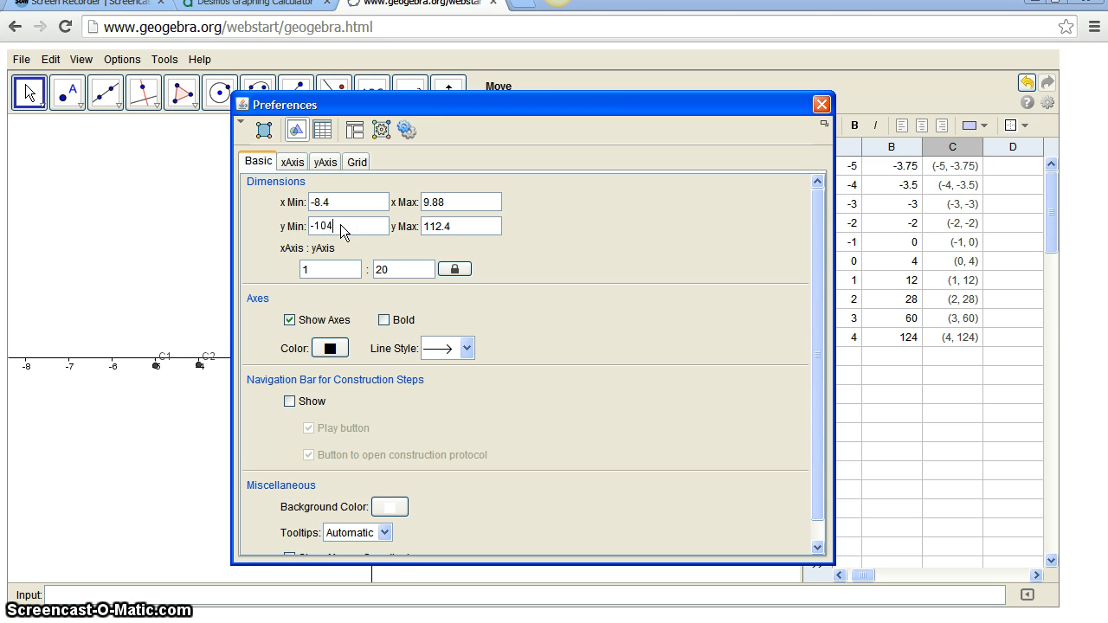
click(464, 227)
key(BackSpace)
key(BackSpace)
key(BackSpace)
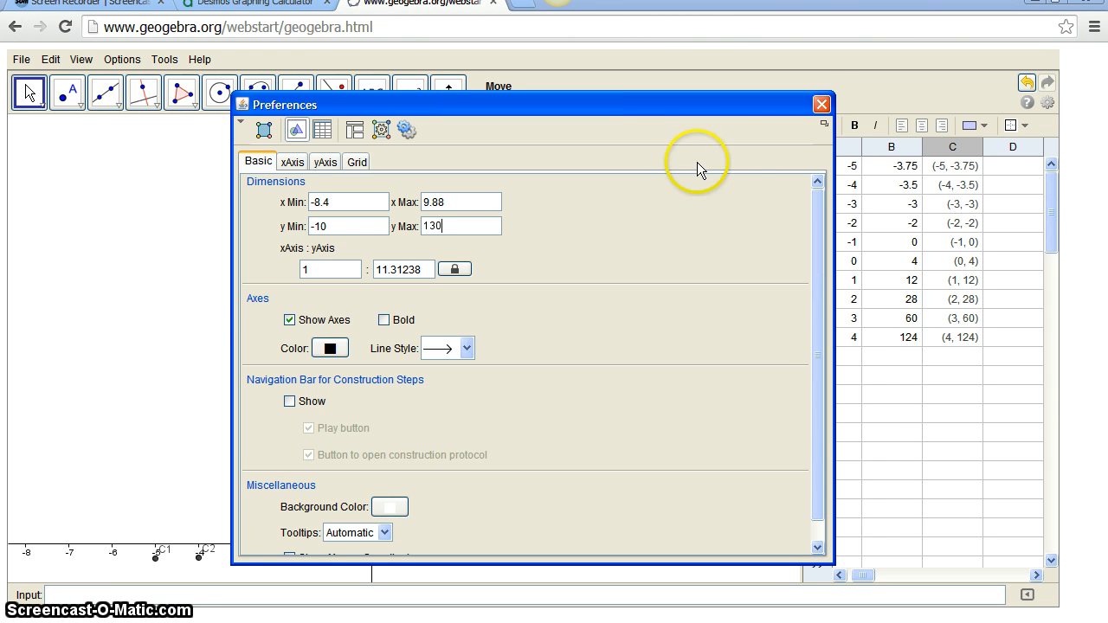
click(821, 104)
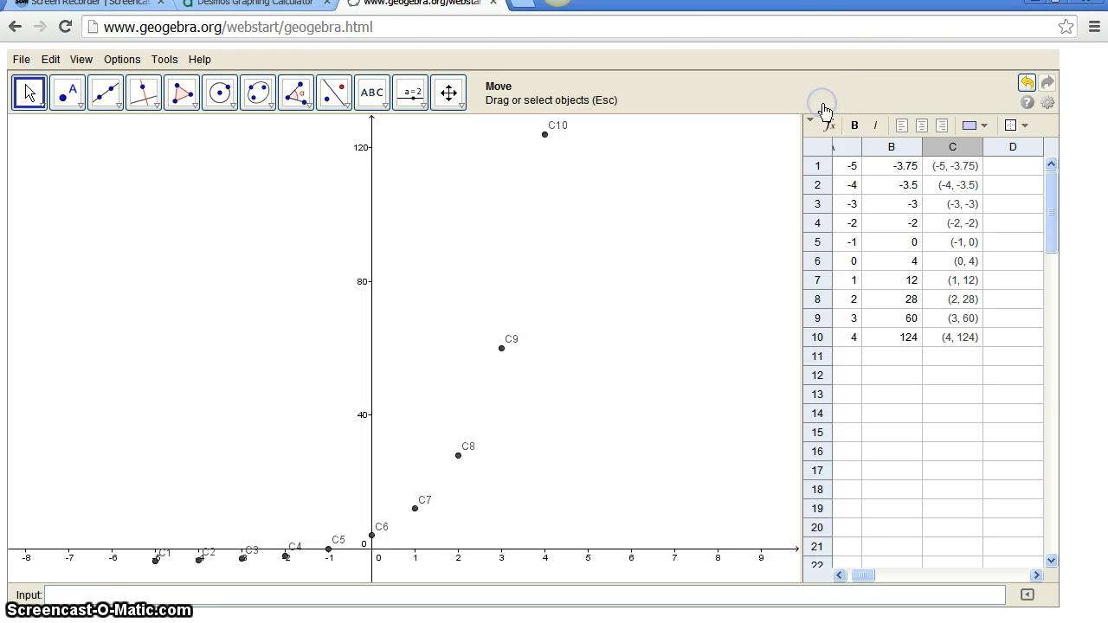
click(570, 347)
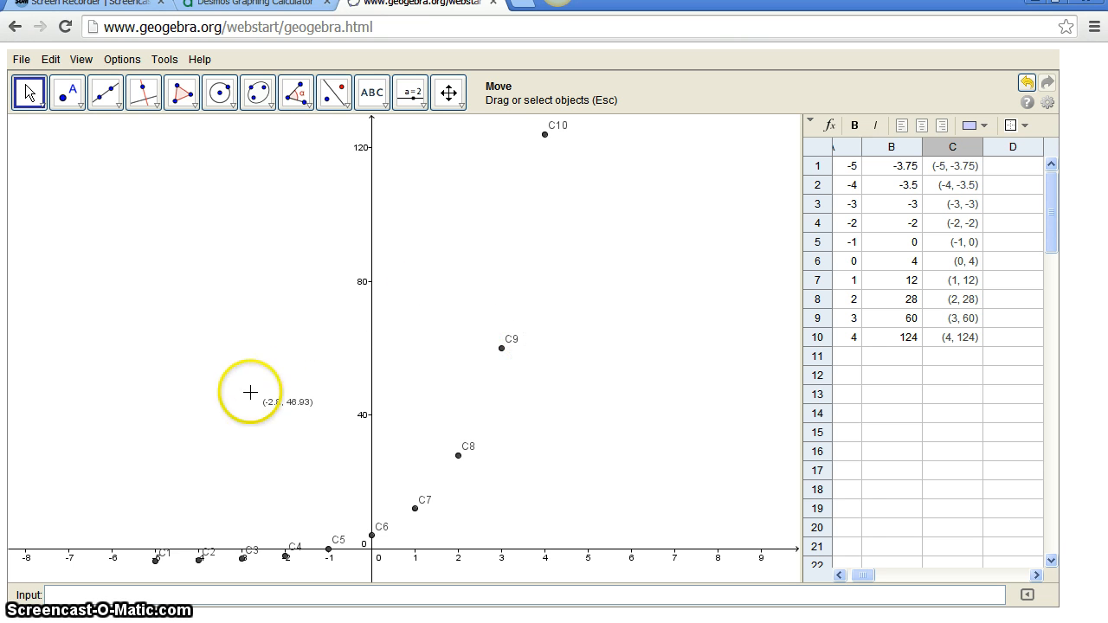
click(78, 597)
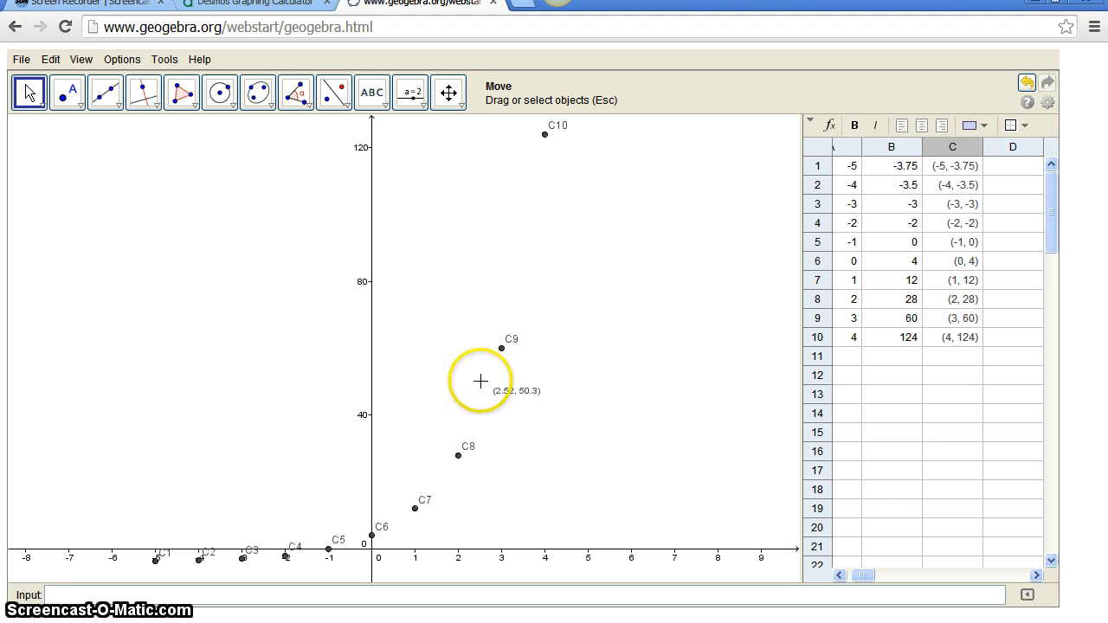
click(373, 536)
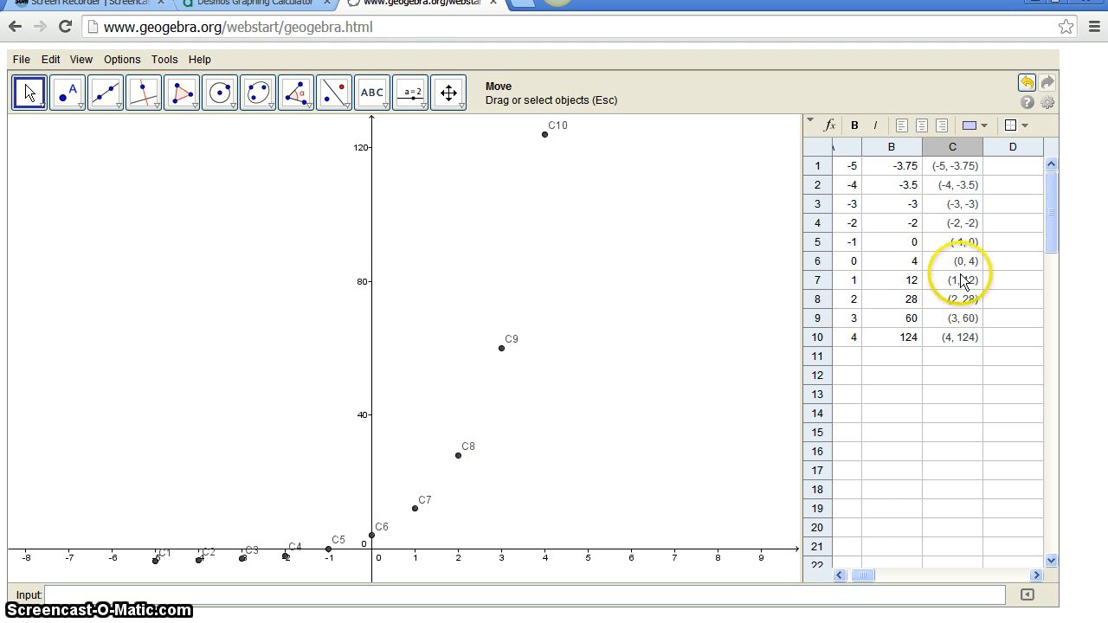
click(329, 550)
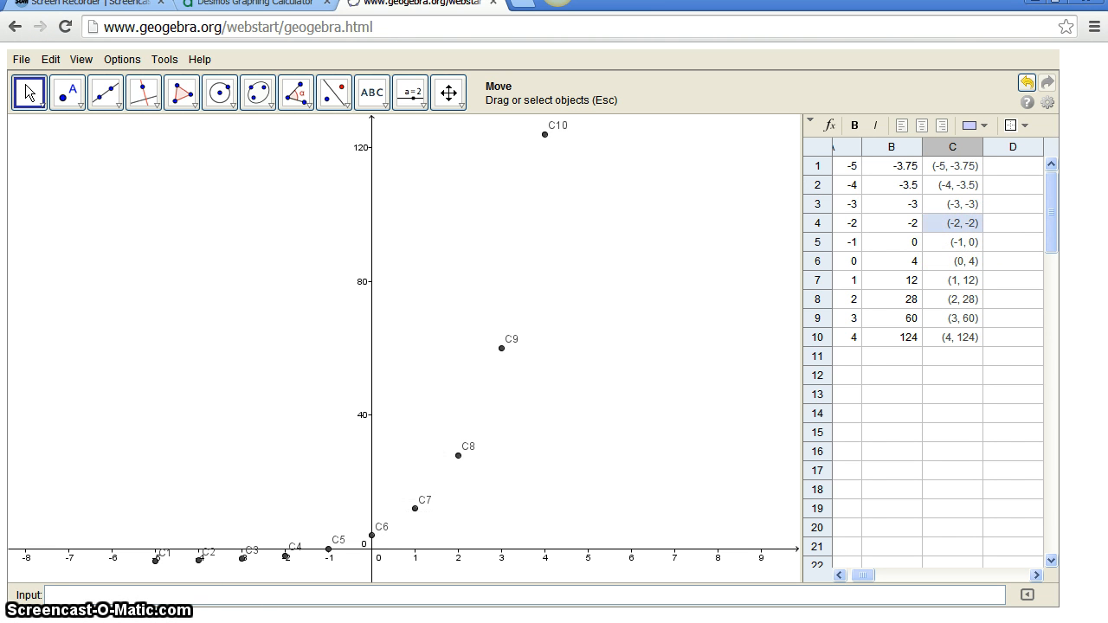
Switch to the Word assignment, deselect Table 1, consult Table 2's values and return to the browser.
key(alt+Tab)
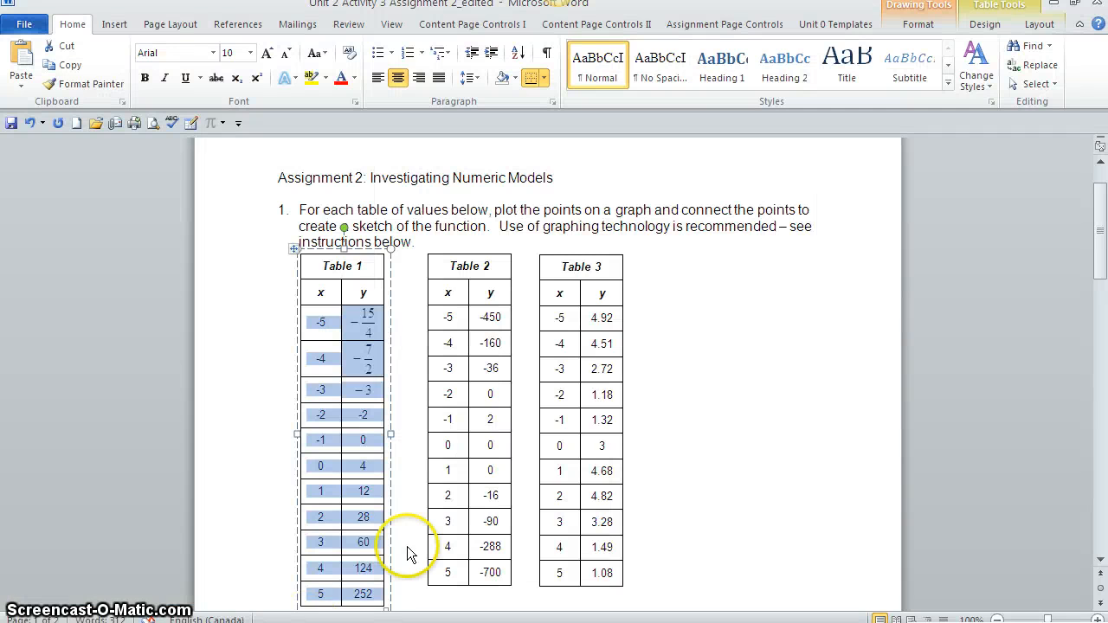
click(728, 363)
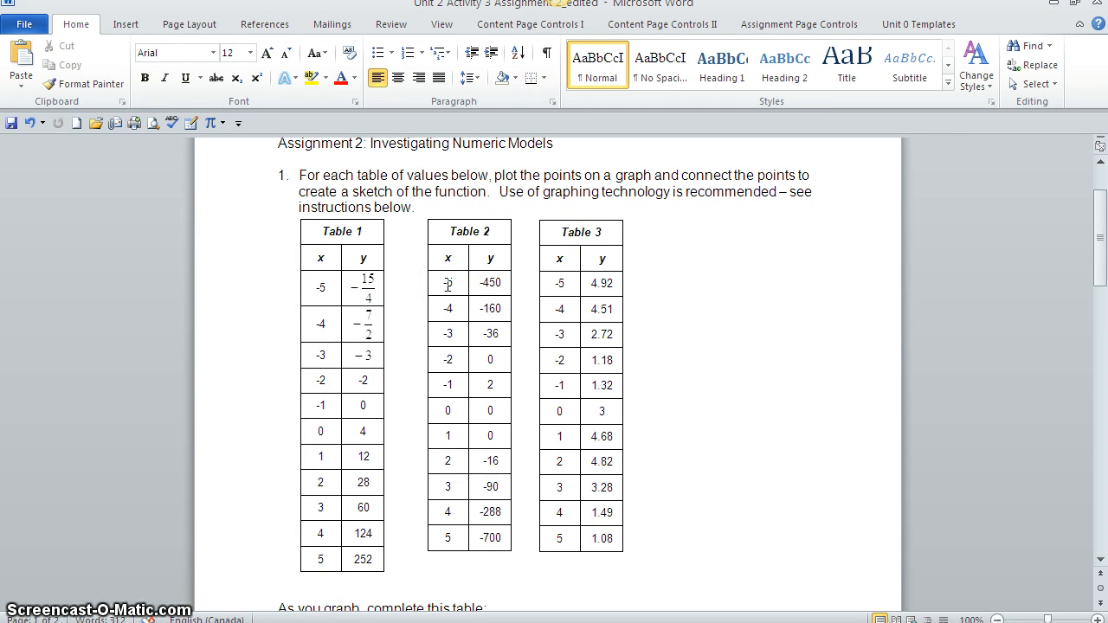
key(alt+Tab)
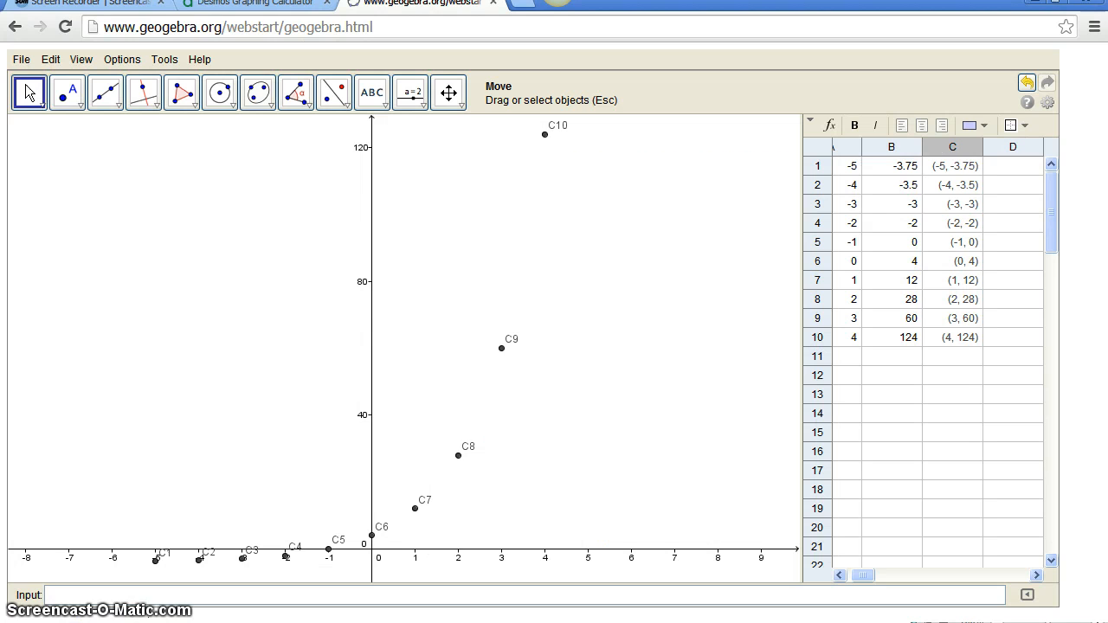
Switch to the Desmos graphing calculator and add a table to the expression list.
click(235, 13)
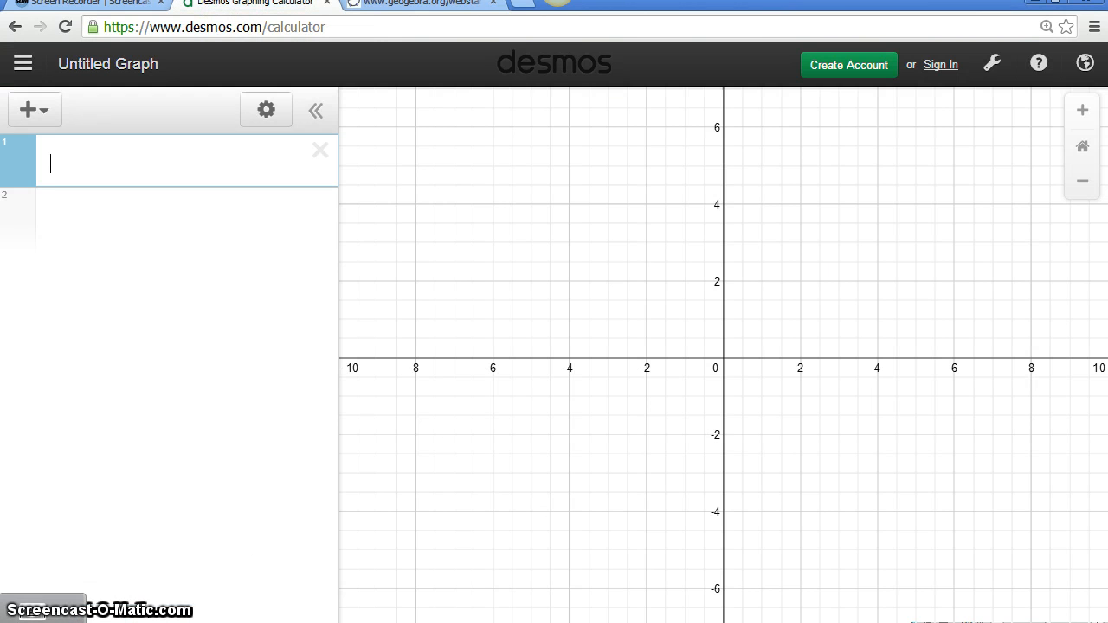
click(47, 113)
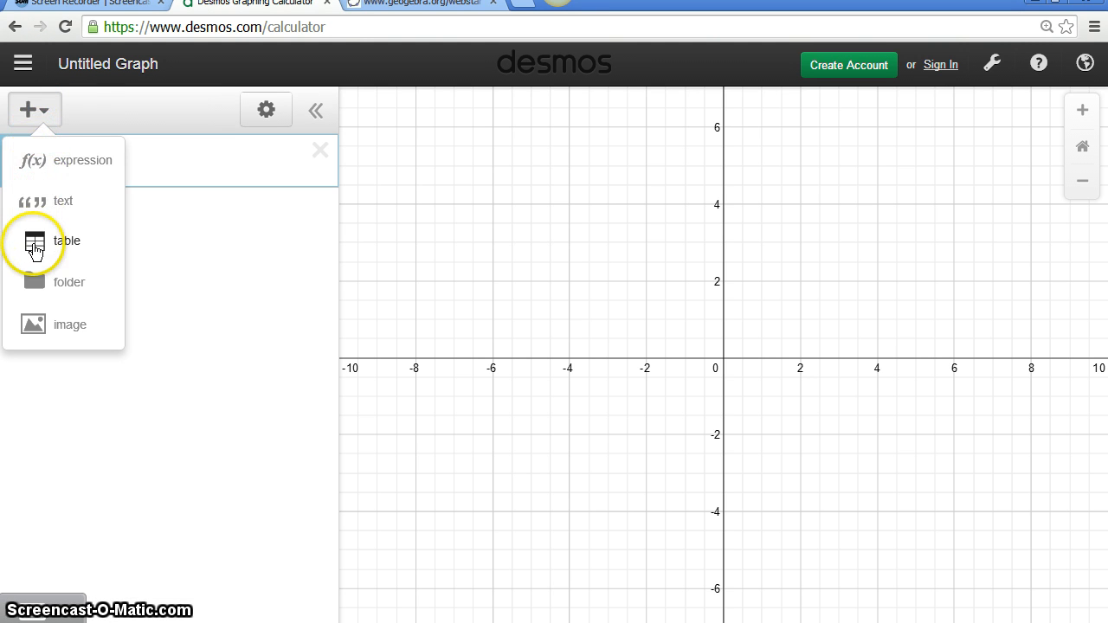
click(35, 246)
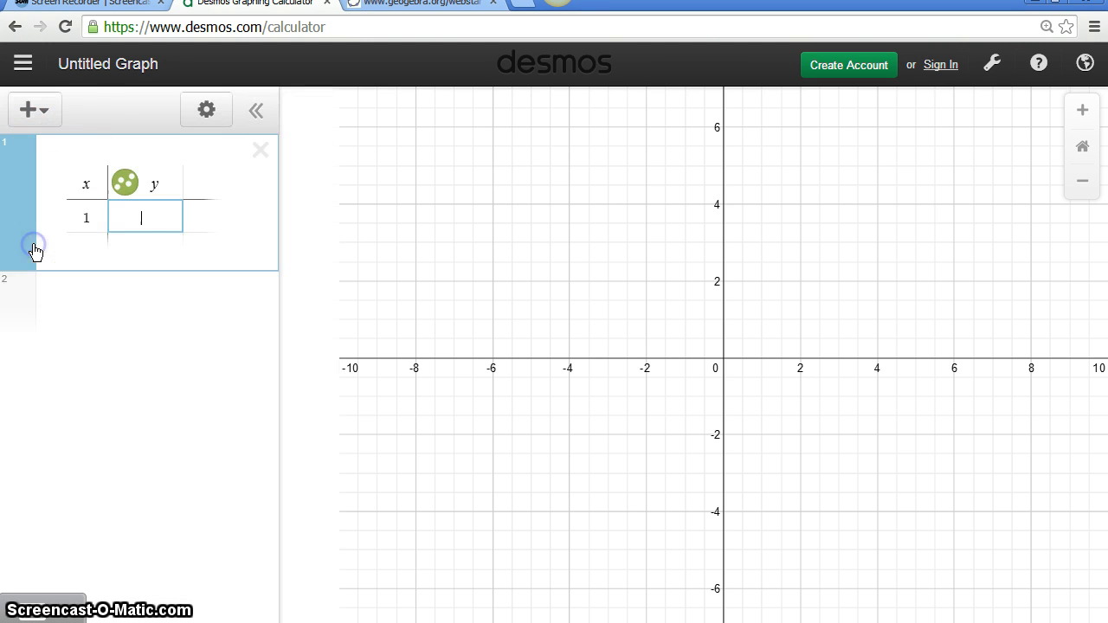
Fill the table's x column with the integers from -5 through 5.
click(92, 218)
key(BackSpace)
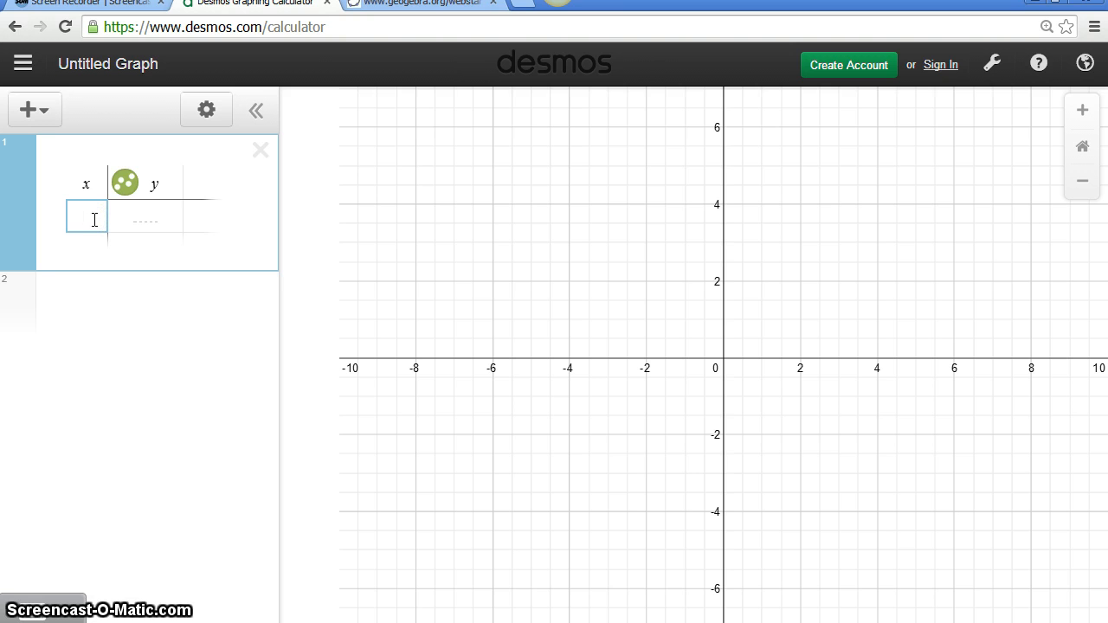
text(-5)
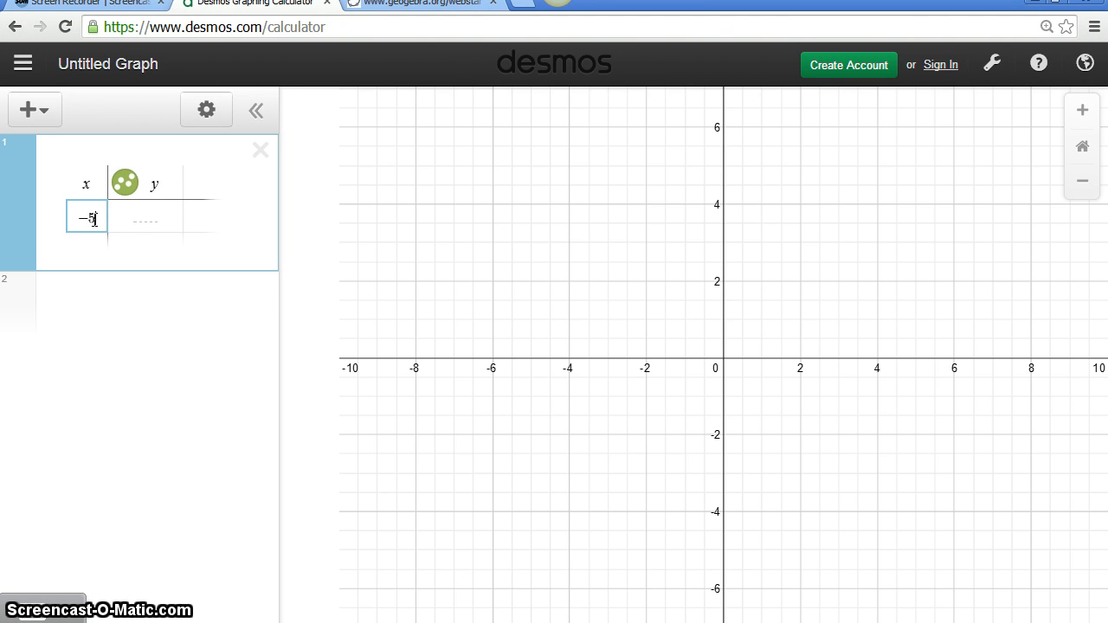
key(Return)
text(-4)
key(Return)
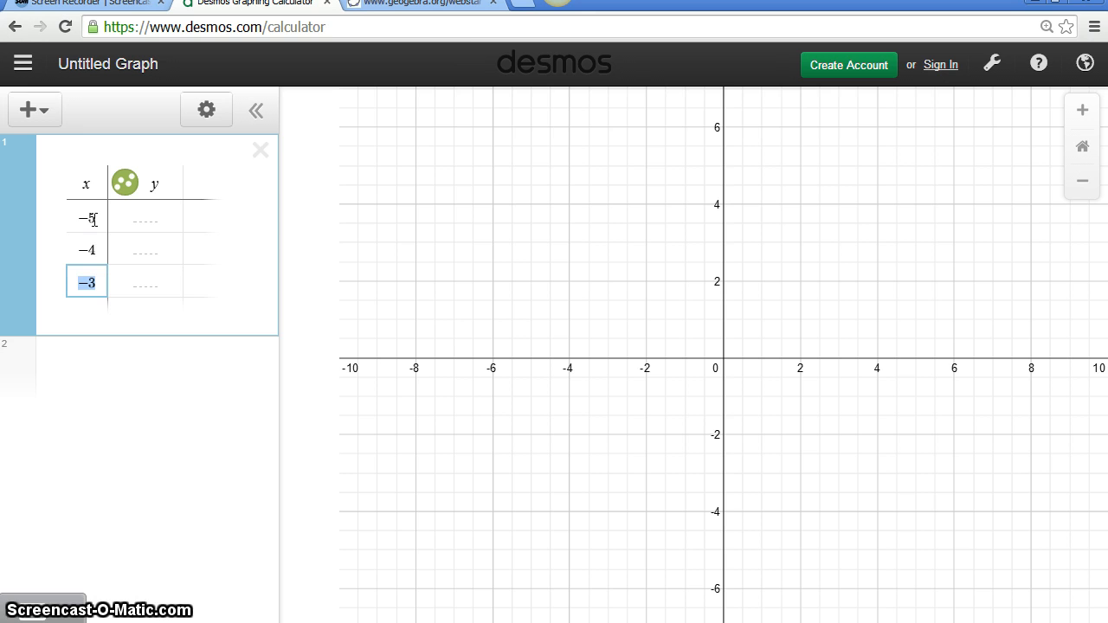
key(Return)
key(Return)
key(Return)
key(Return)
key(Return)
key(Return)
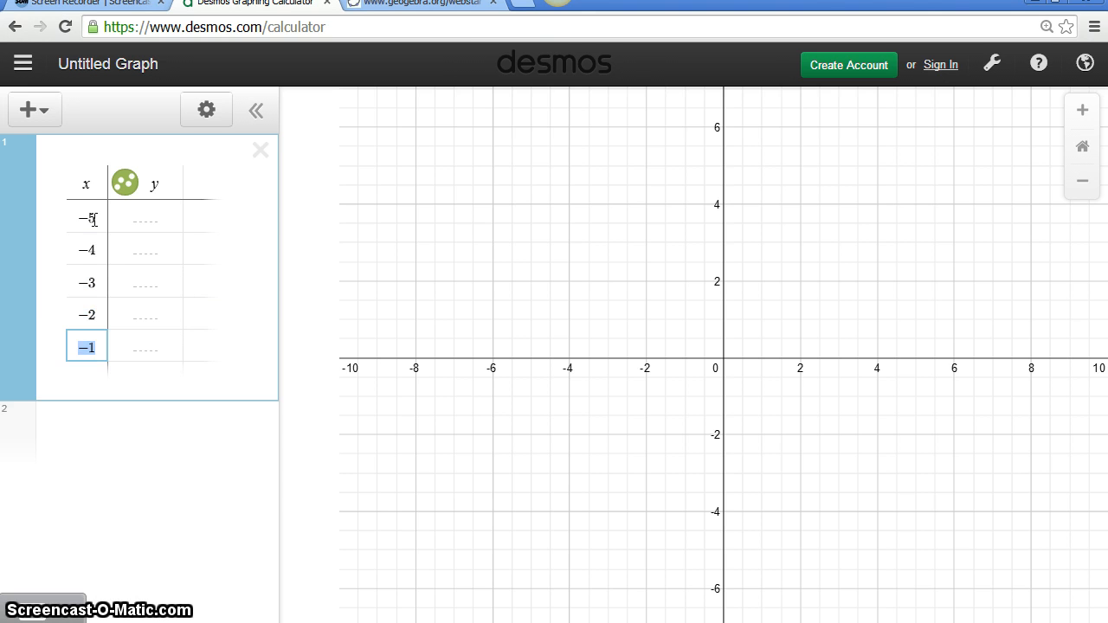
key(Return)
key(Return)
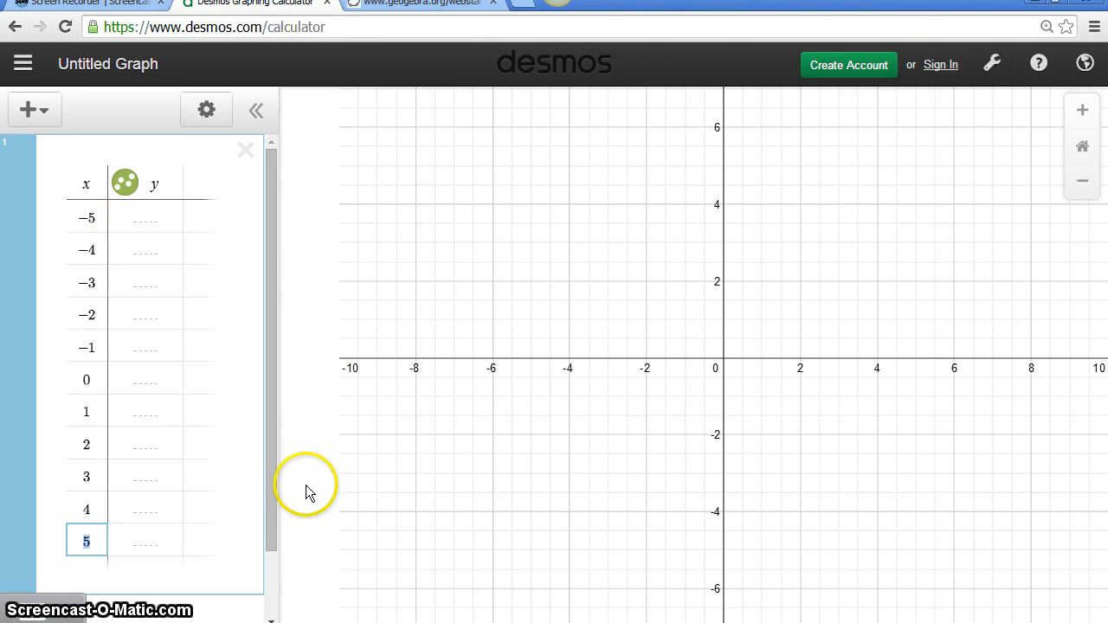
Consult Table 2 in Word and enter its y values -450, -160 and -36 for x = -5, -4 and -3 in Desmos.
click(303, 622)
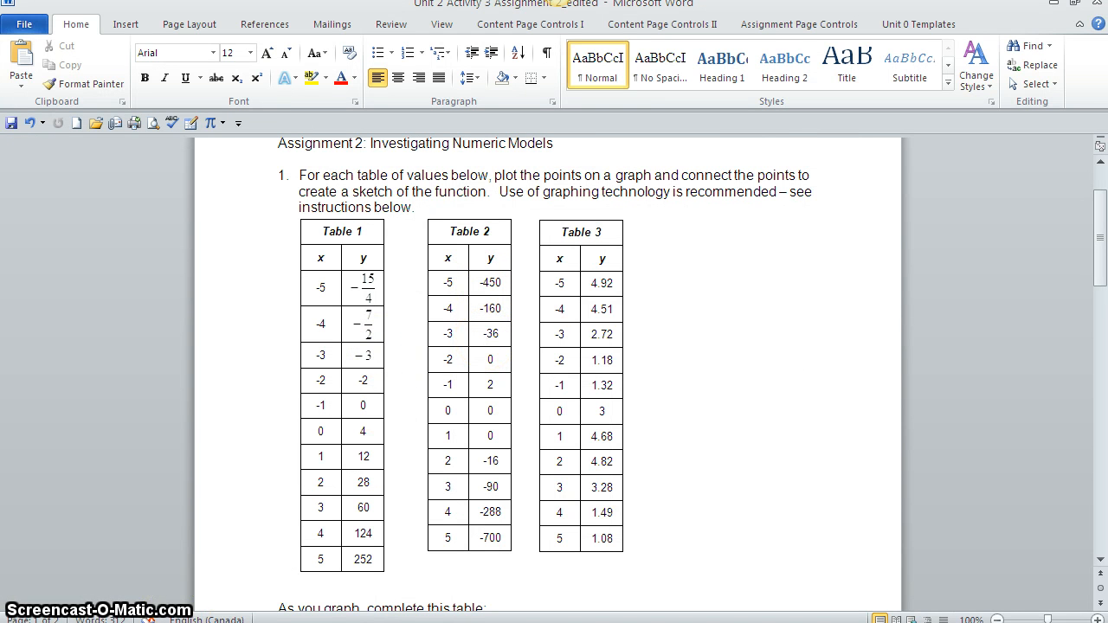
click(182, 622)
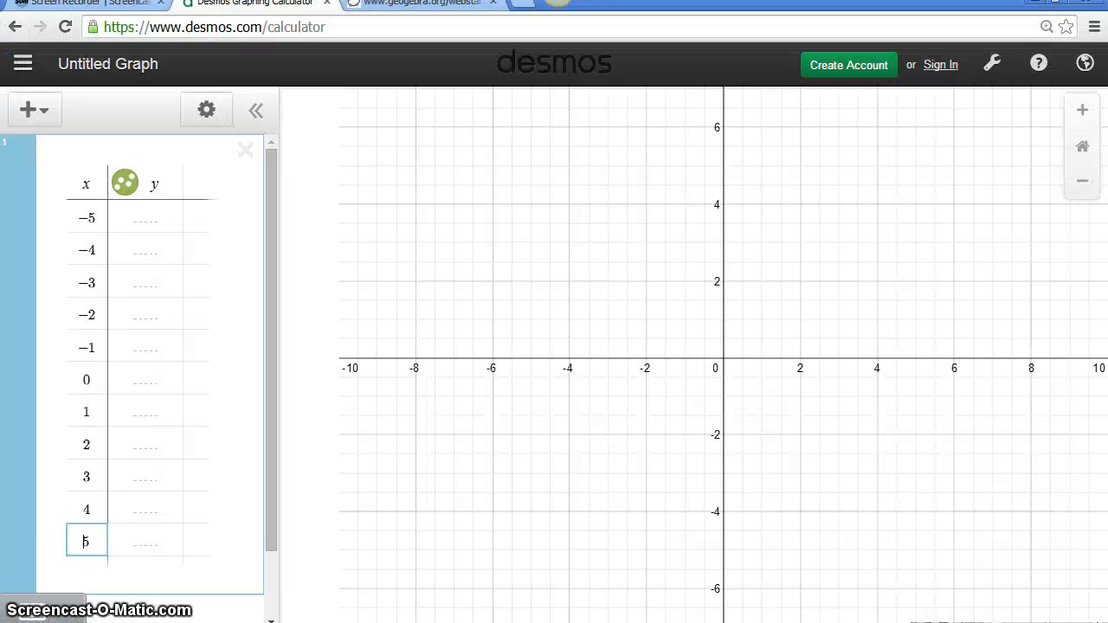
click(146, 227)
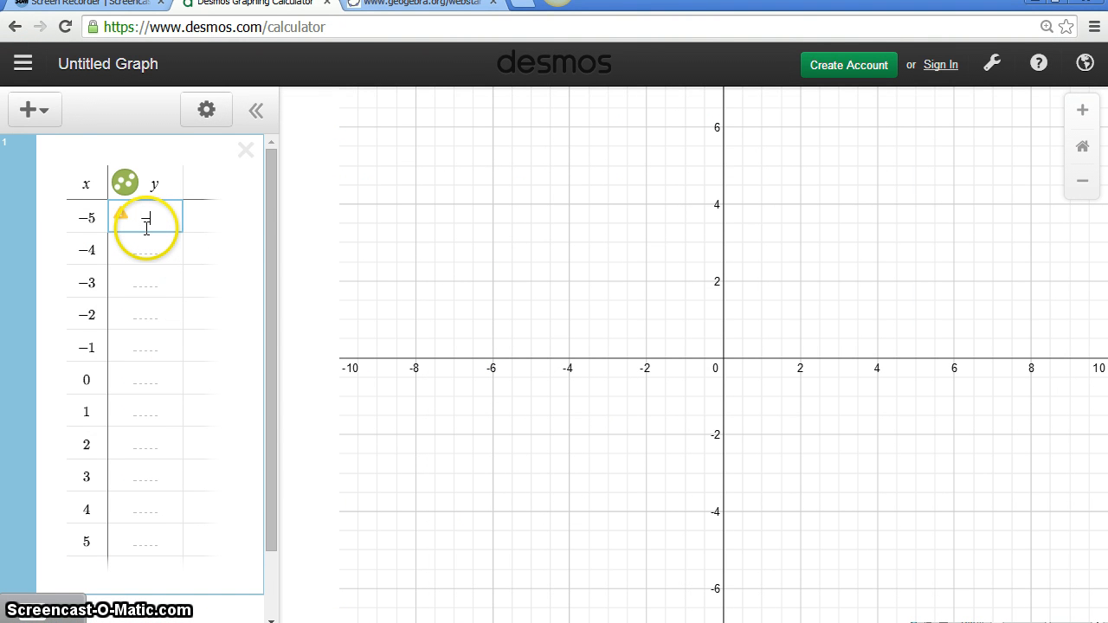
key(Return)
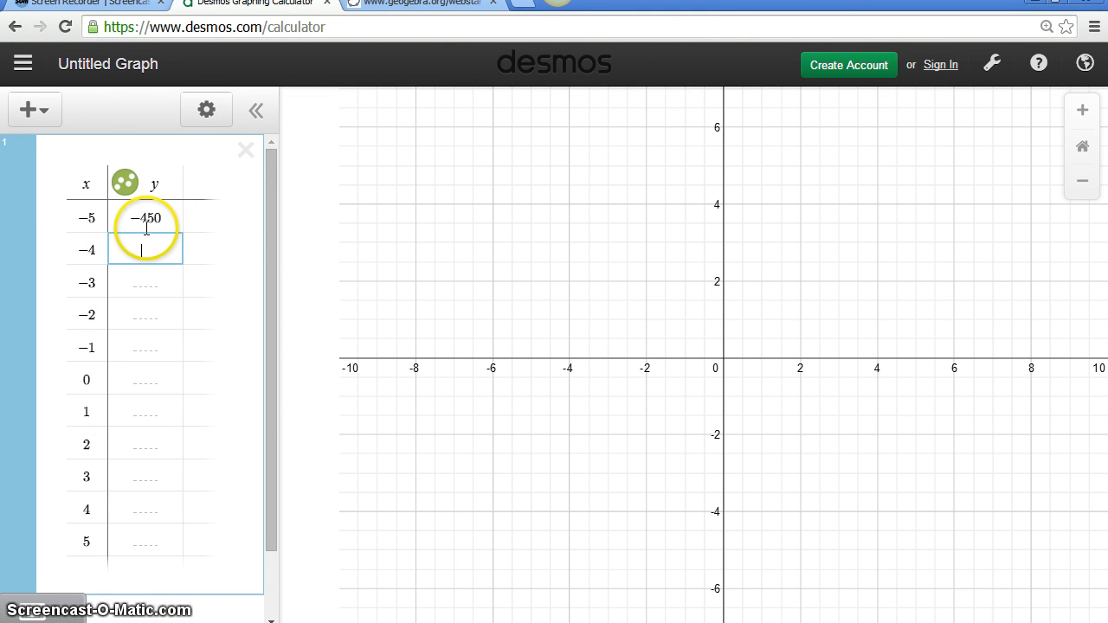
text(-1)
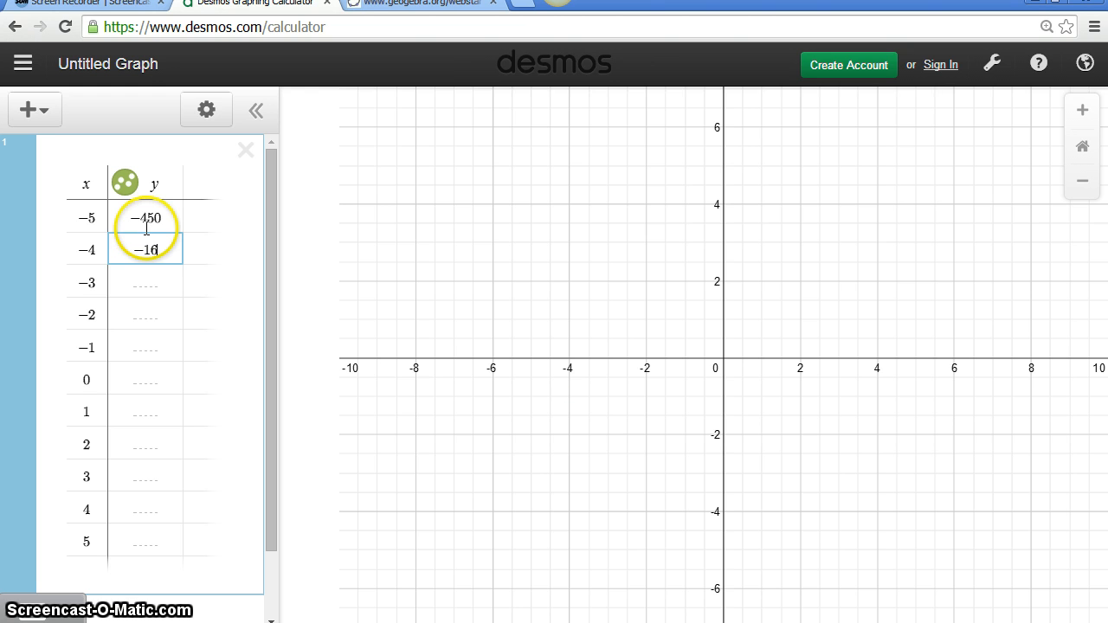
key(Return)
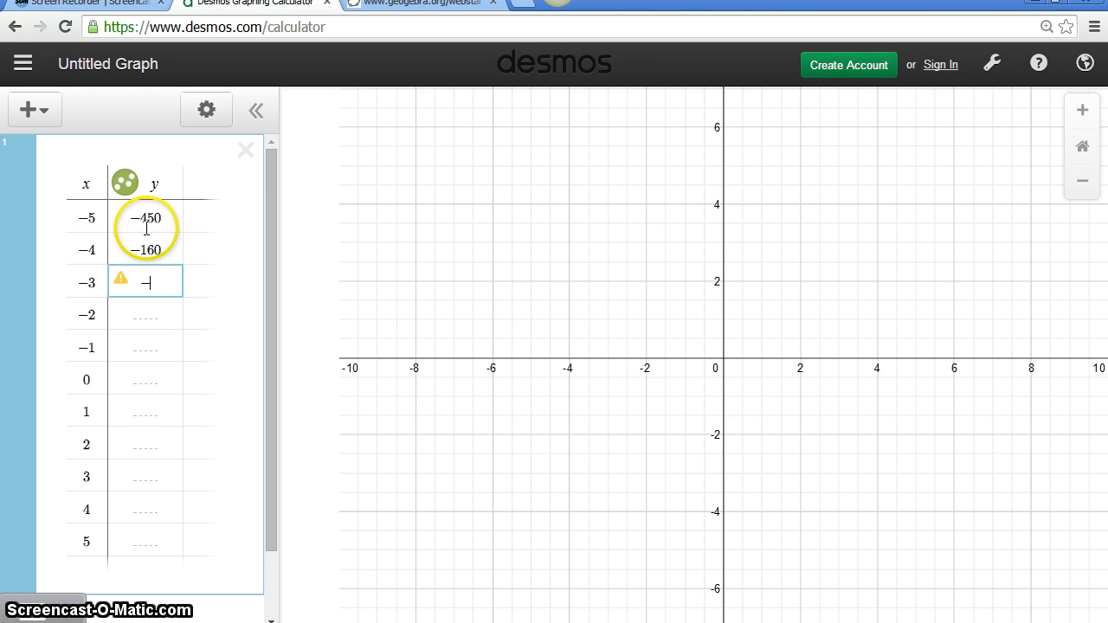
text(-36)
key(Return)
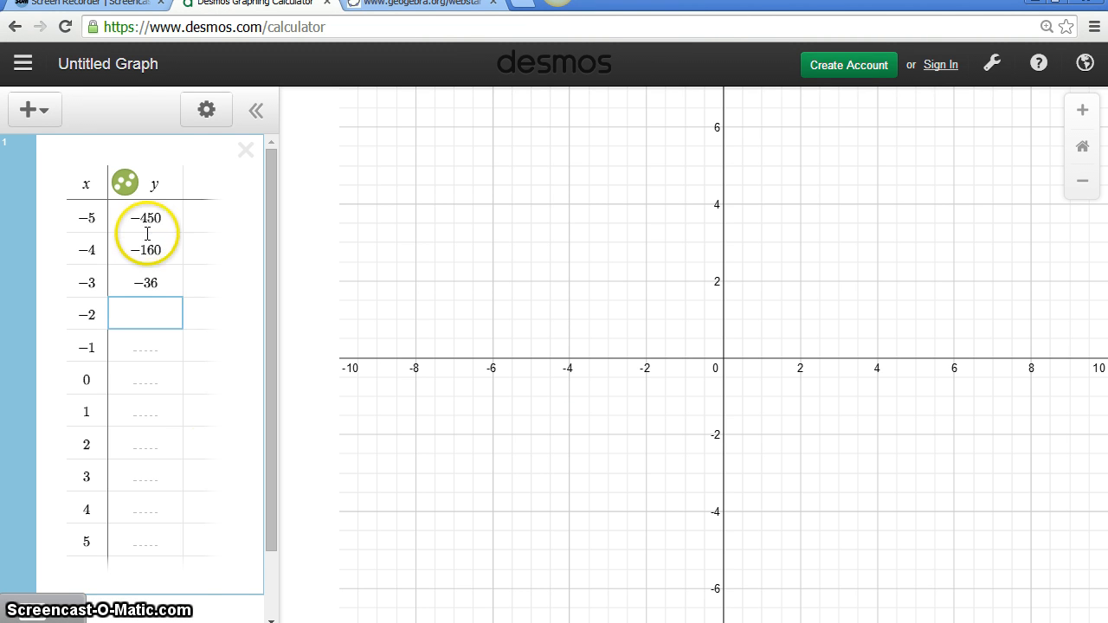
Consult Table 2 in Word and enter its y values 0, 2, 0 and 0 for x = -2 through 1 in the Desmos table.
click(230, 621)
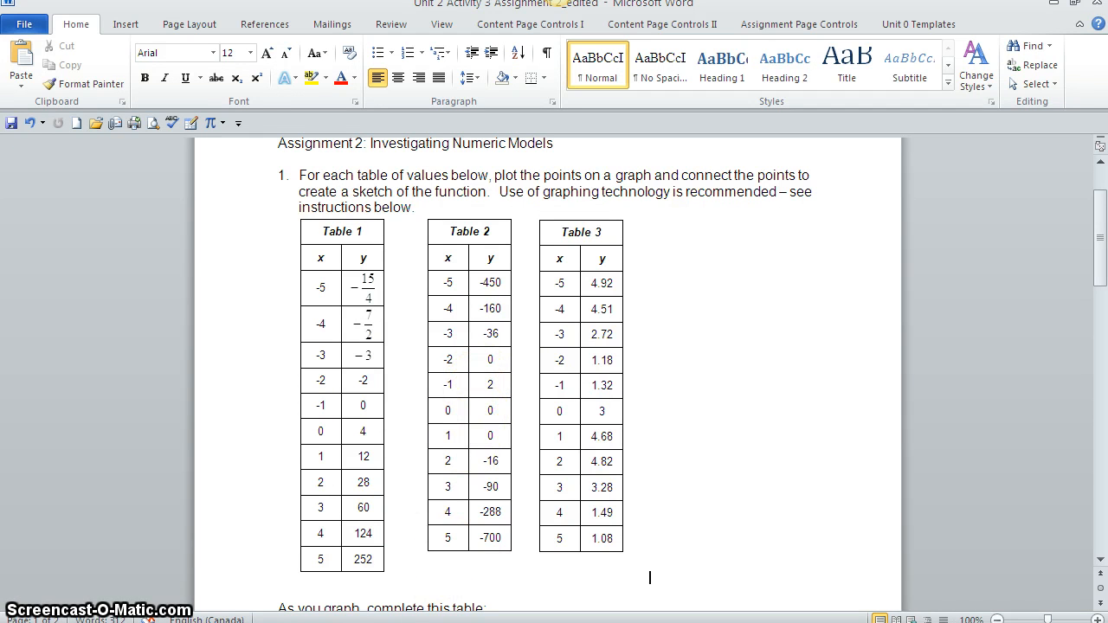
click(422, 622)
text(0)
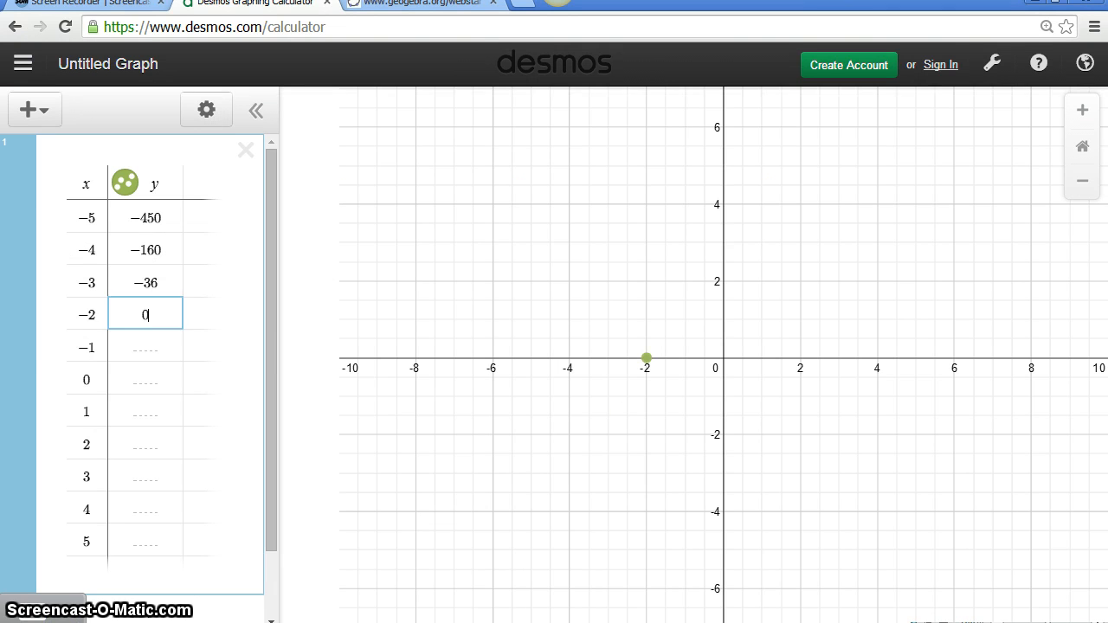
key(Return)
text(2)
key(Return)
text(0)
key(Return)
text(0)
key(Return)
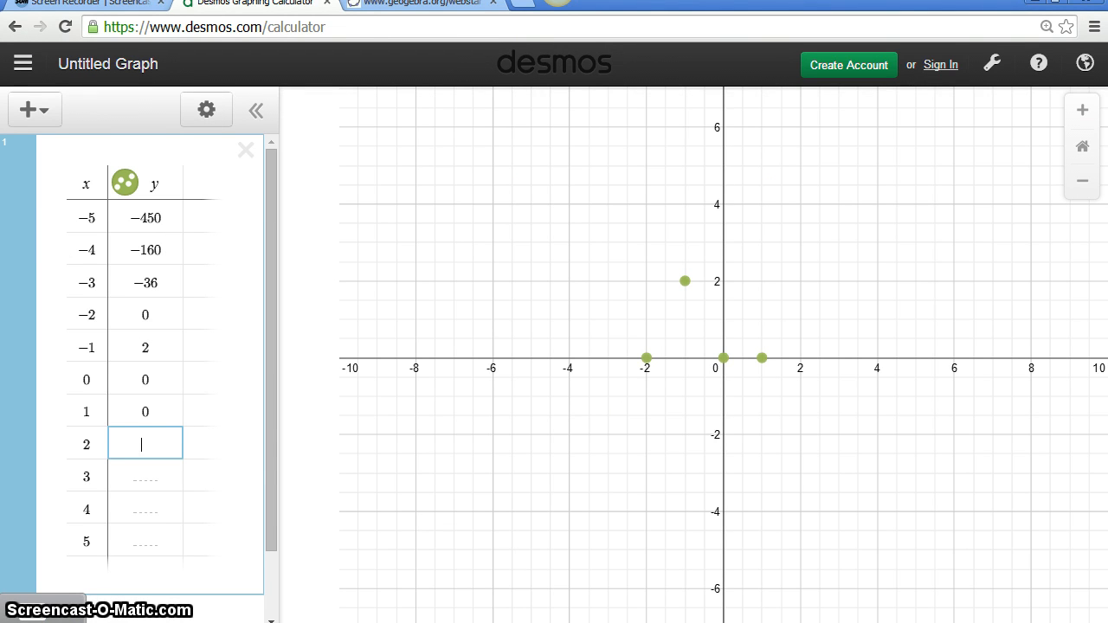
Check Table 2 in Word again and enter the y values -16 and -90 for x = 2 and 3 in Desmos.
click(316, 622)
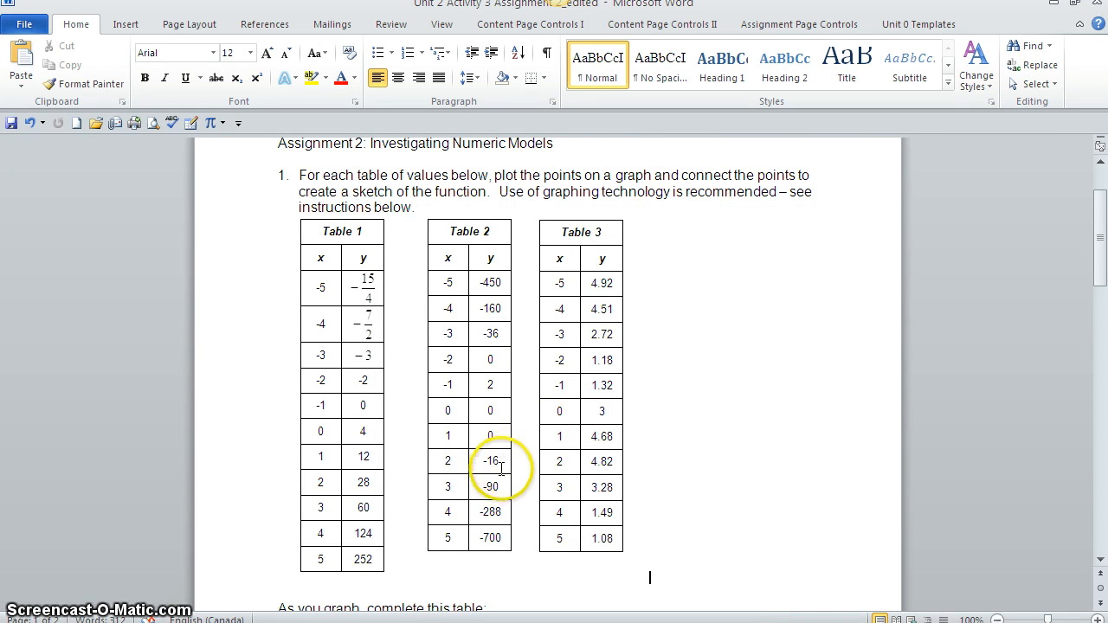
click(130, 622)
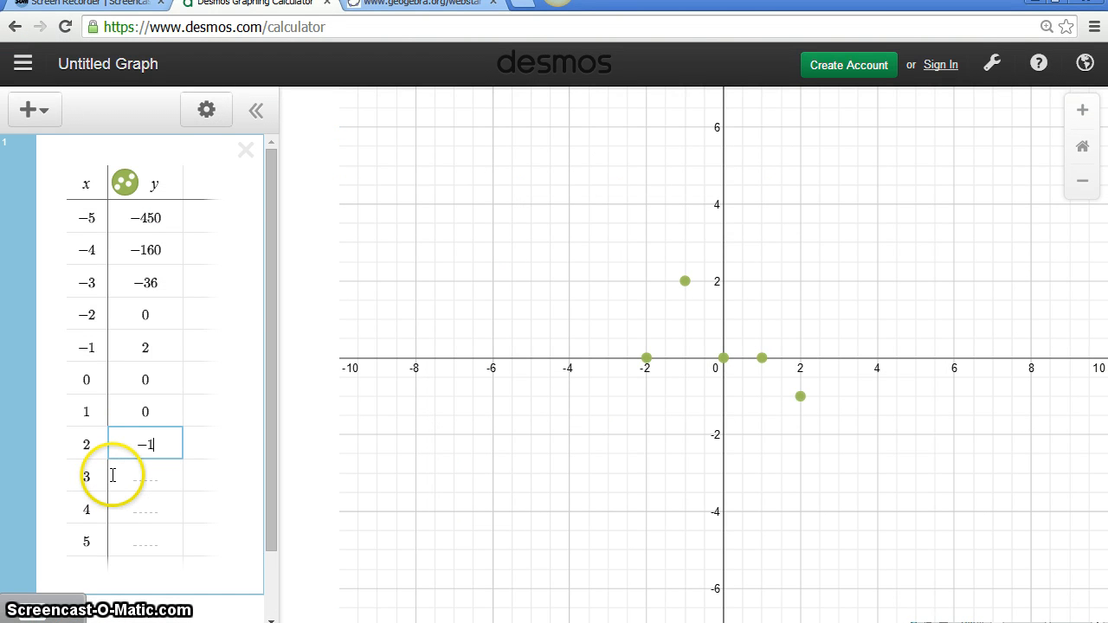
text(-9)
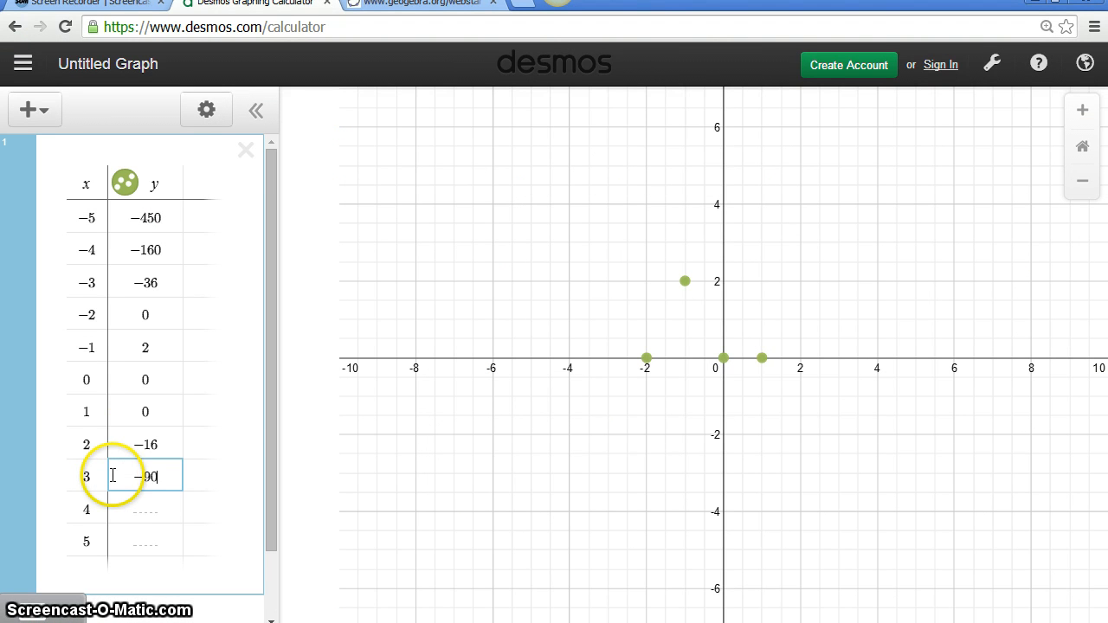
key(Return)
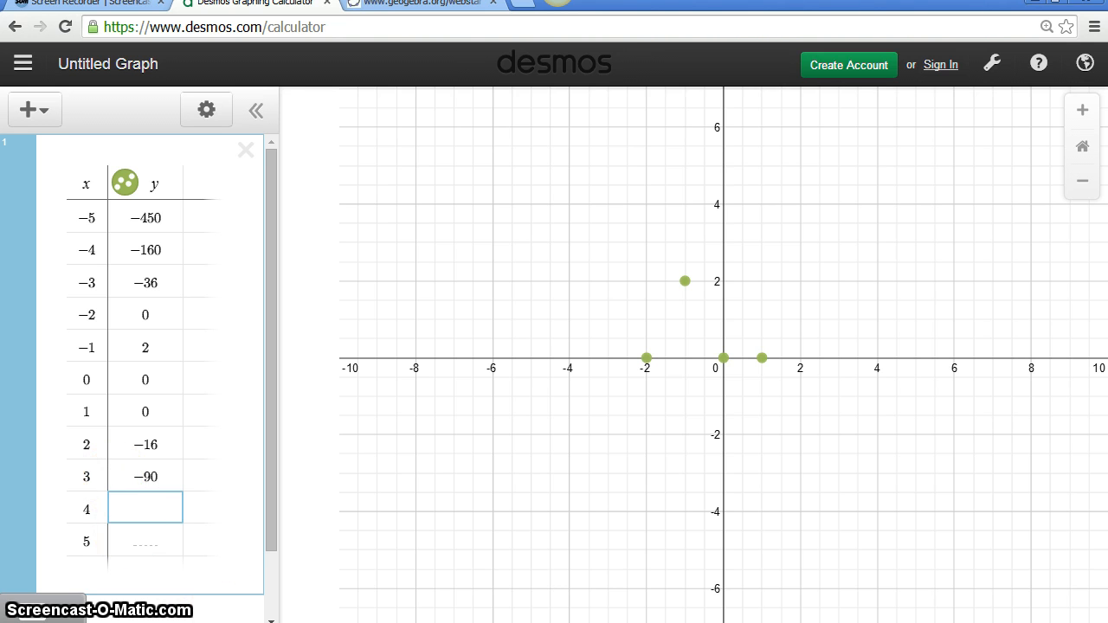
Recheck Table 2 and complete the Desmos y column with -288 for x = 4 and -700 for x = 5.
click(147, 622)
click(195, 622)
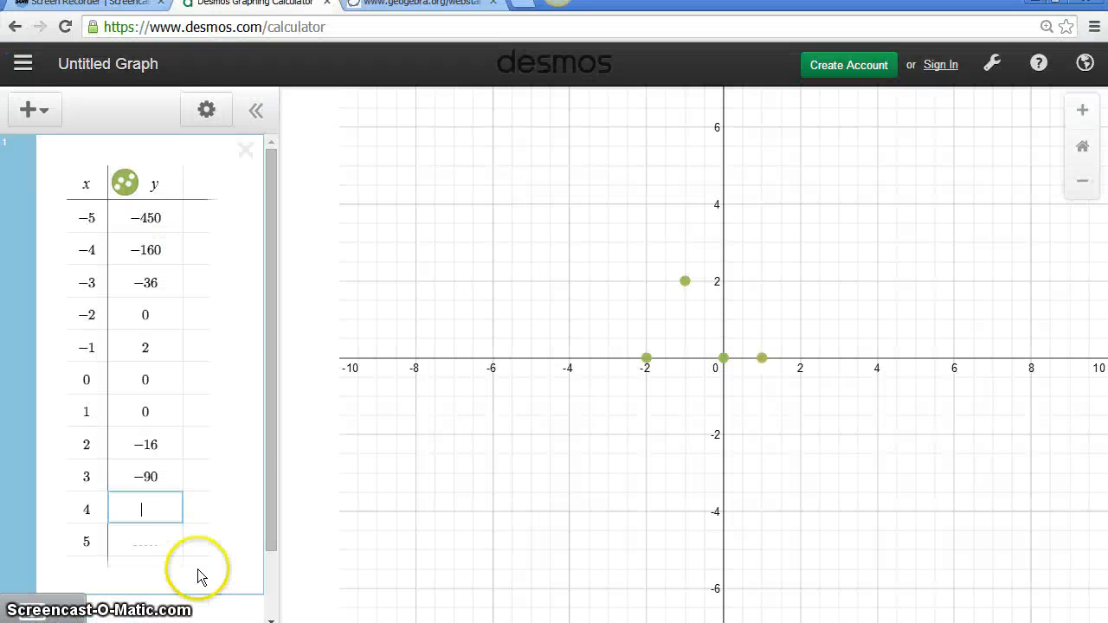
text(-28)
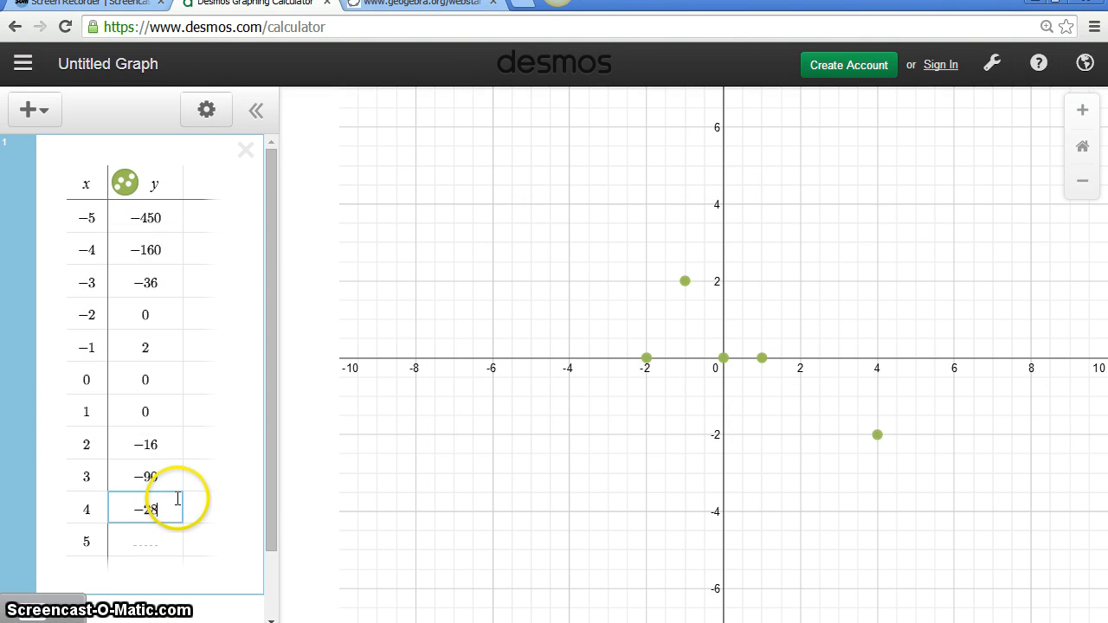
text(8)
key(Return)
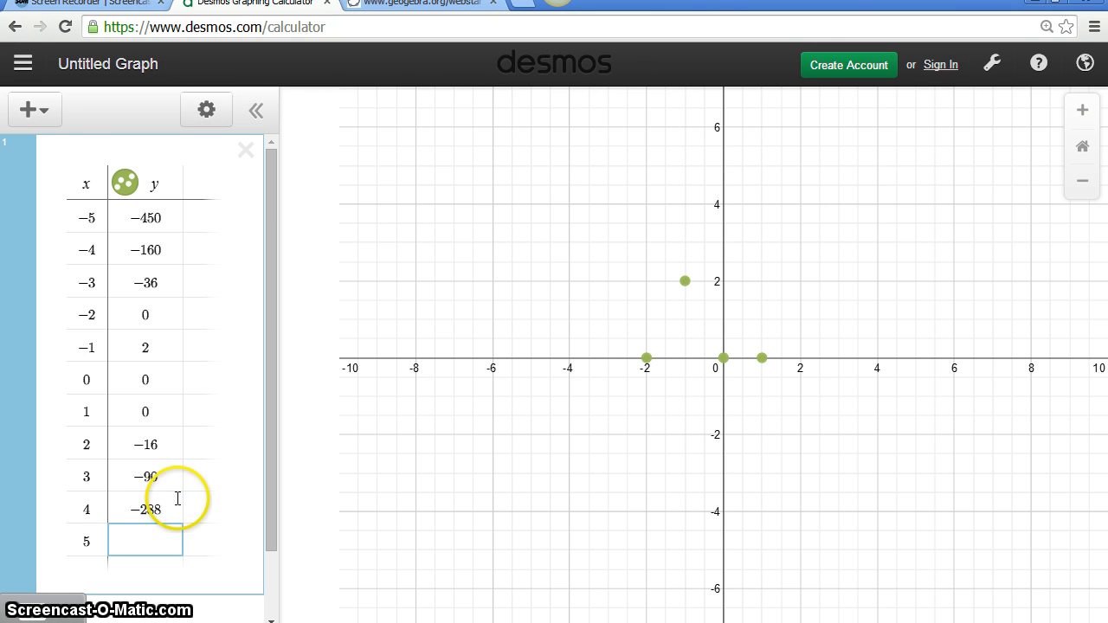
text(-700)
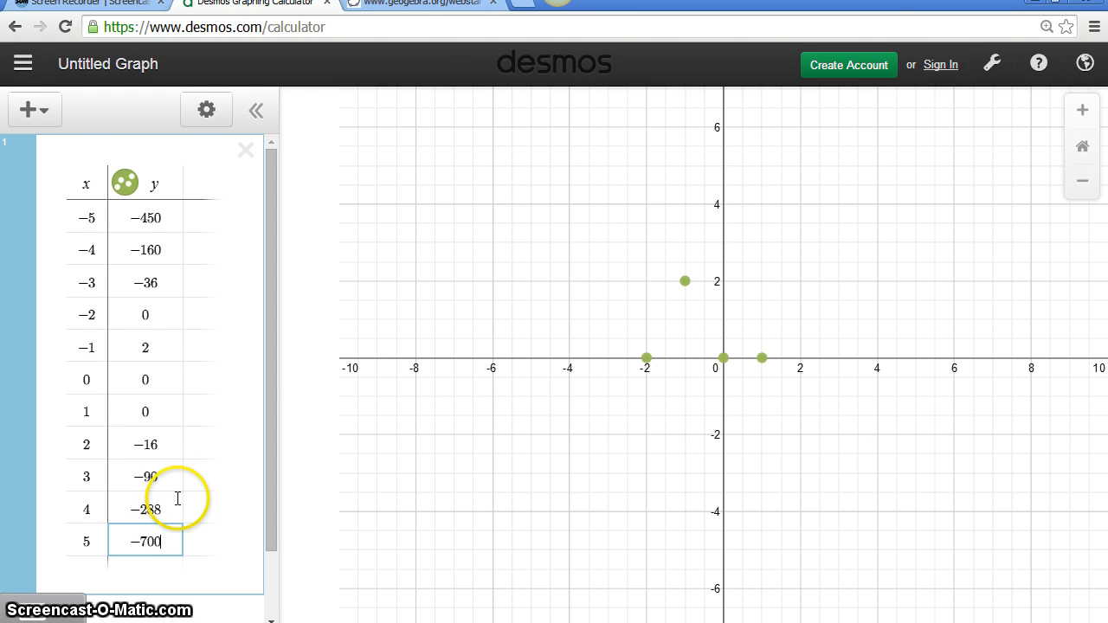
click(434, 317)
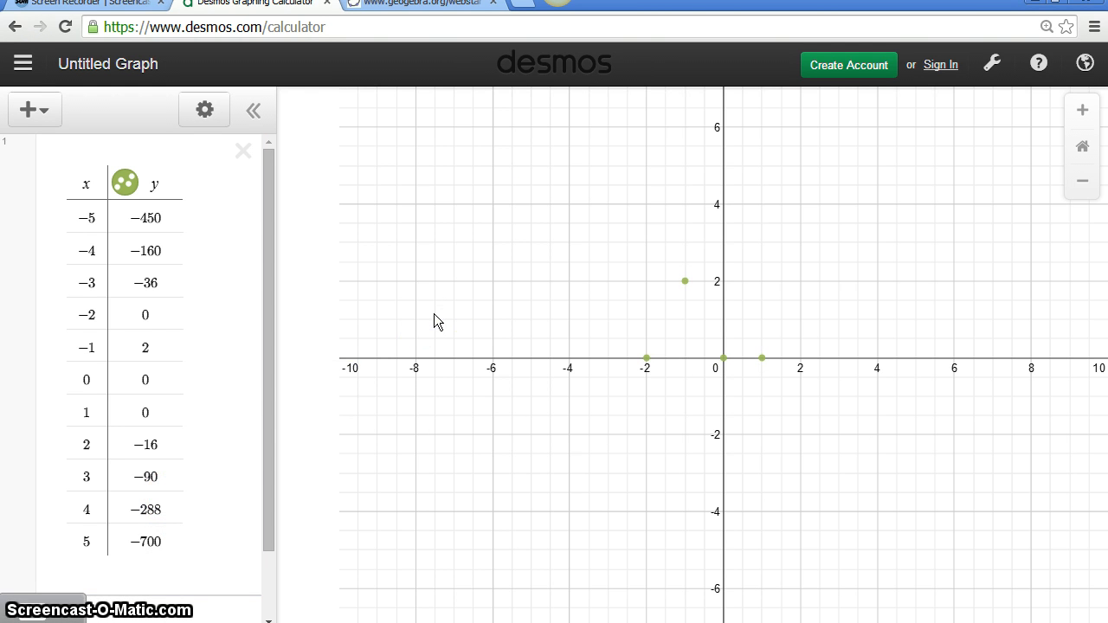
click(347, 367)
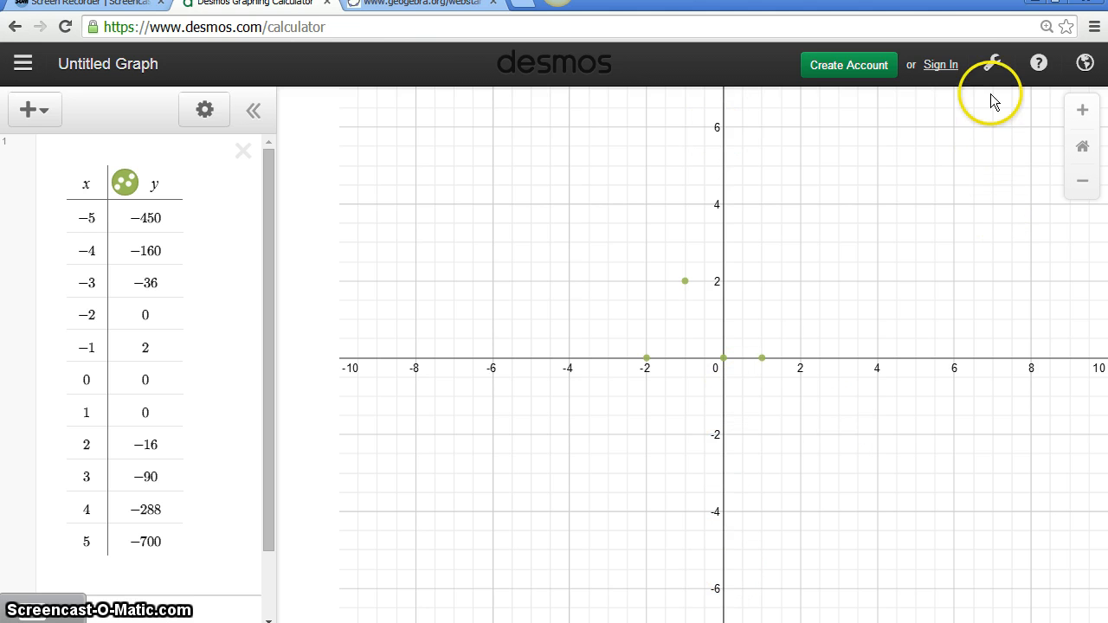
Try to set the graph window's y range from -500 to 10.
click(992, 64)
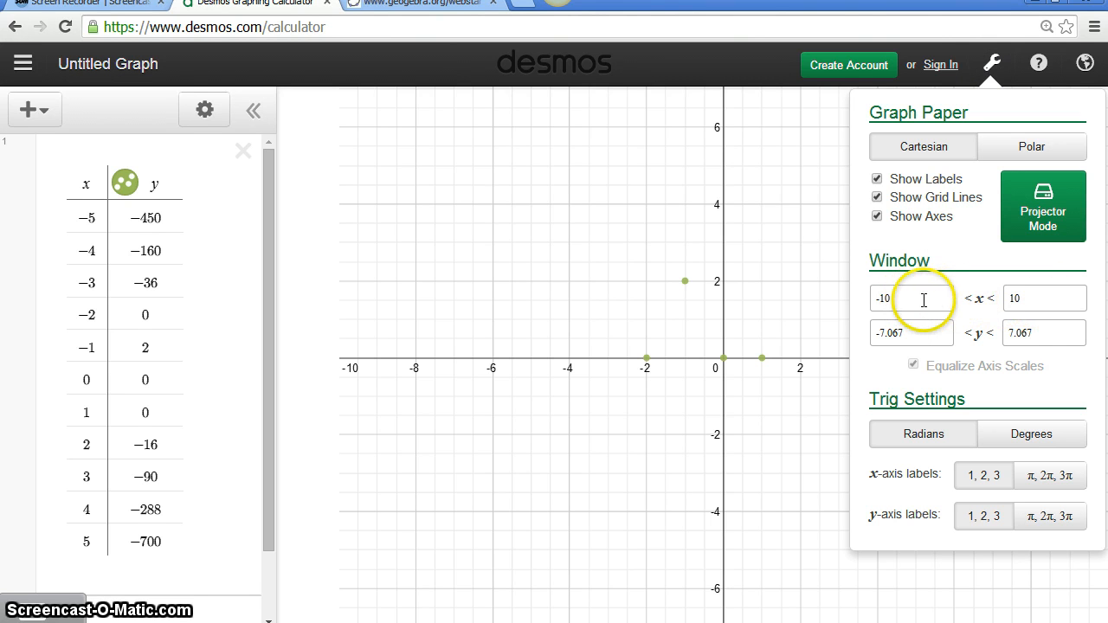
click(916, 335)
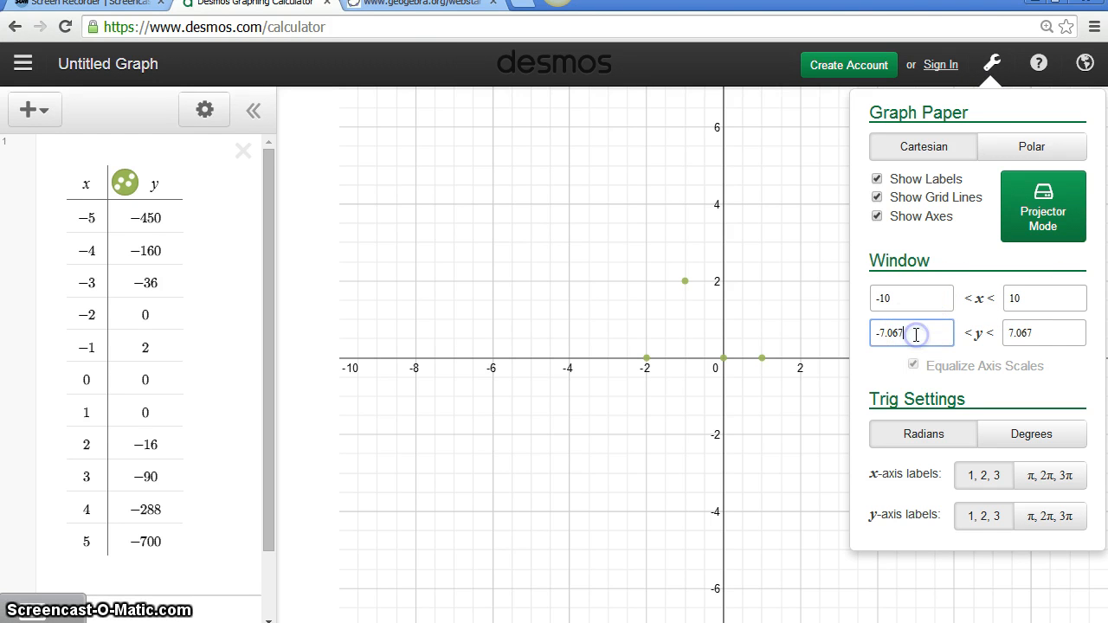
key(BackSpace)
key(BackSpace)
key(BackSpace)
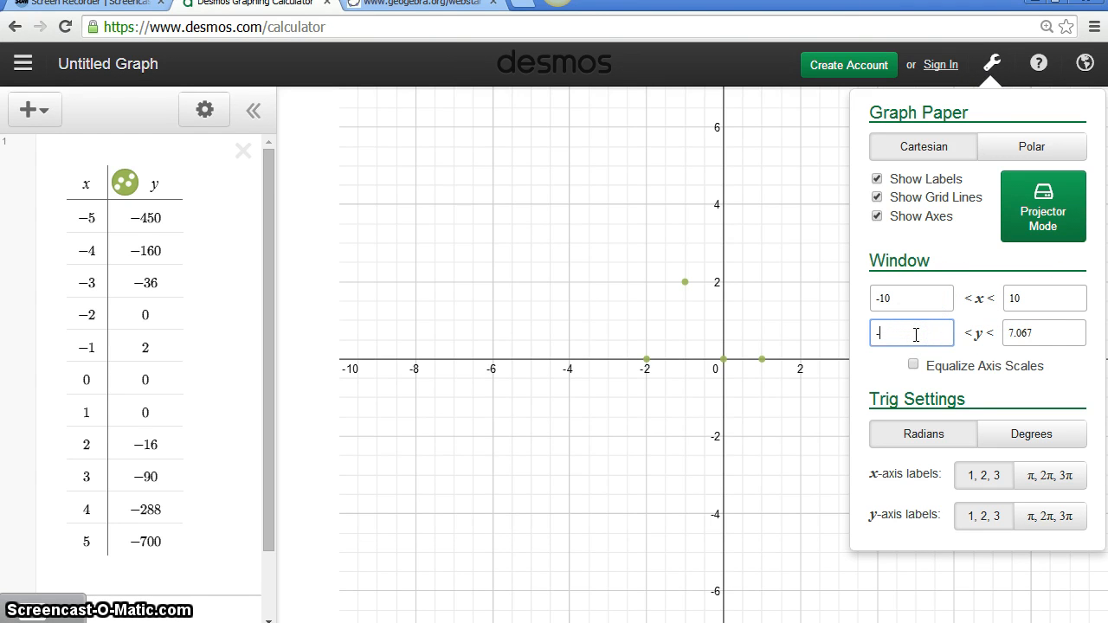
text(-500)
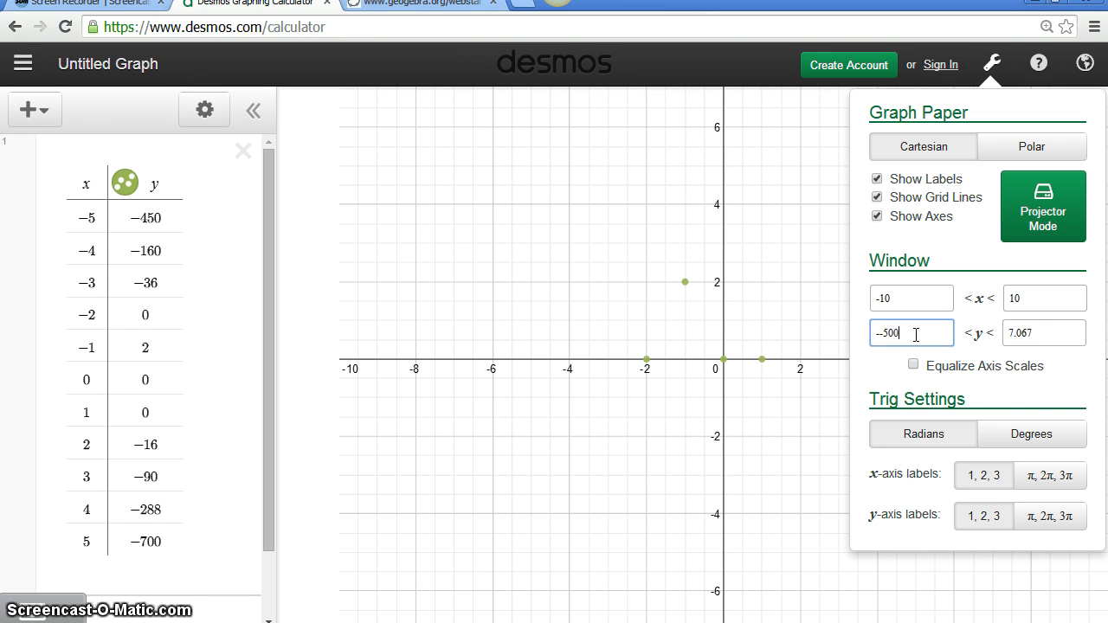
click(1047, 335)
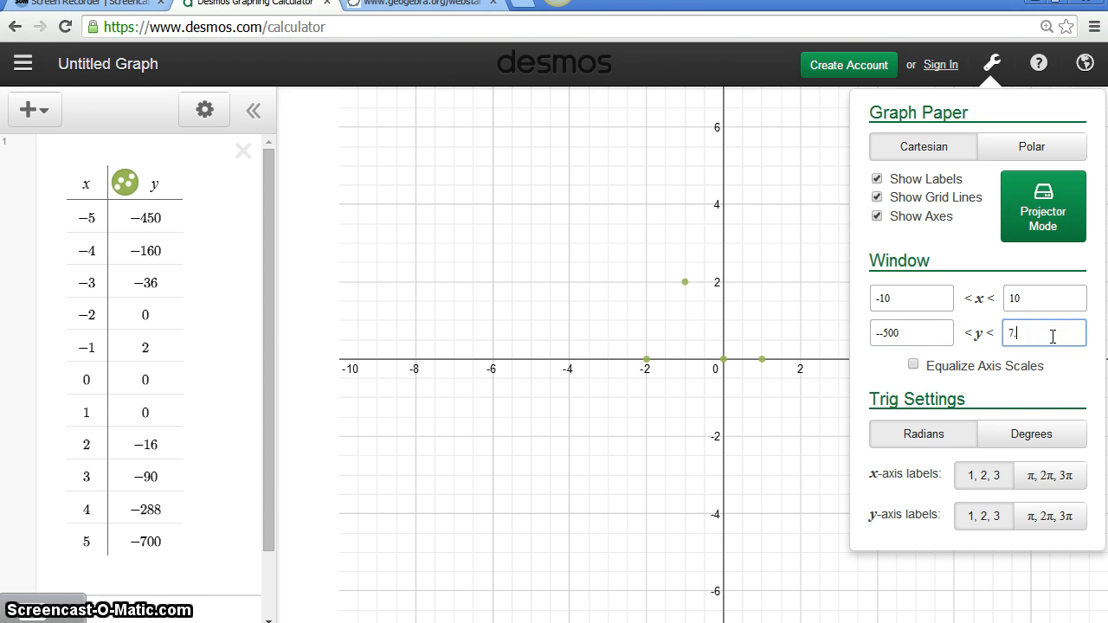
text(10)
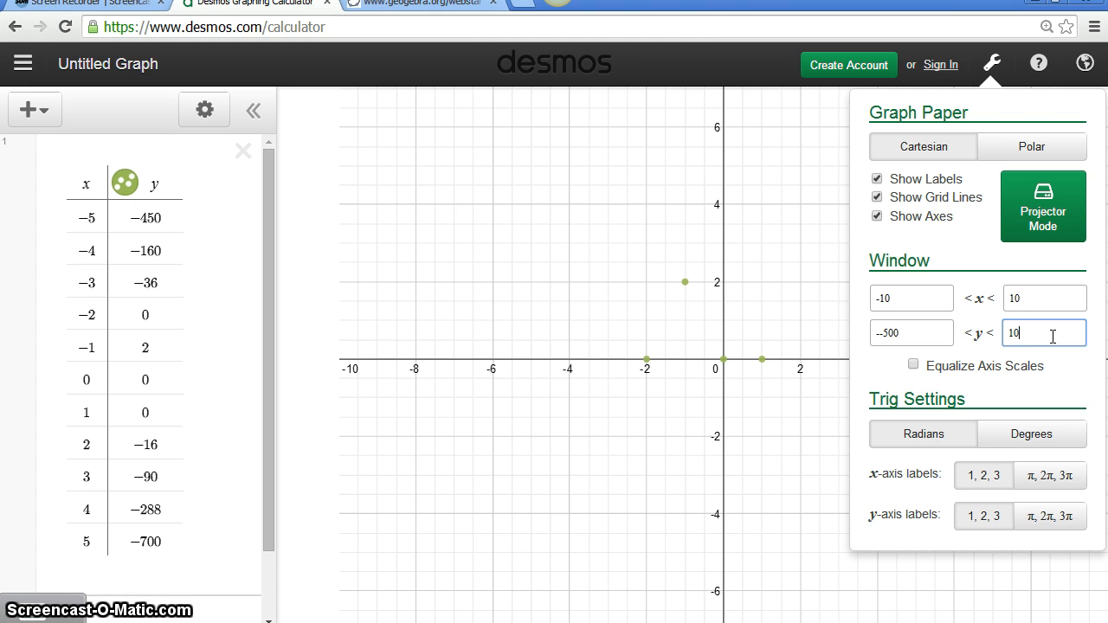
click(1047, 336)
click(779, 397)
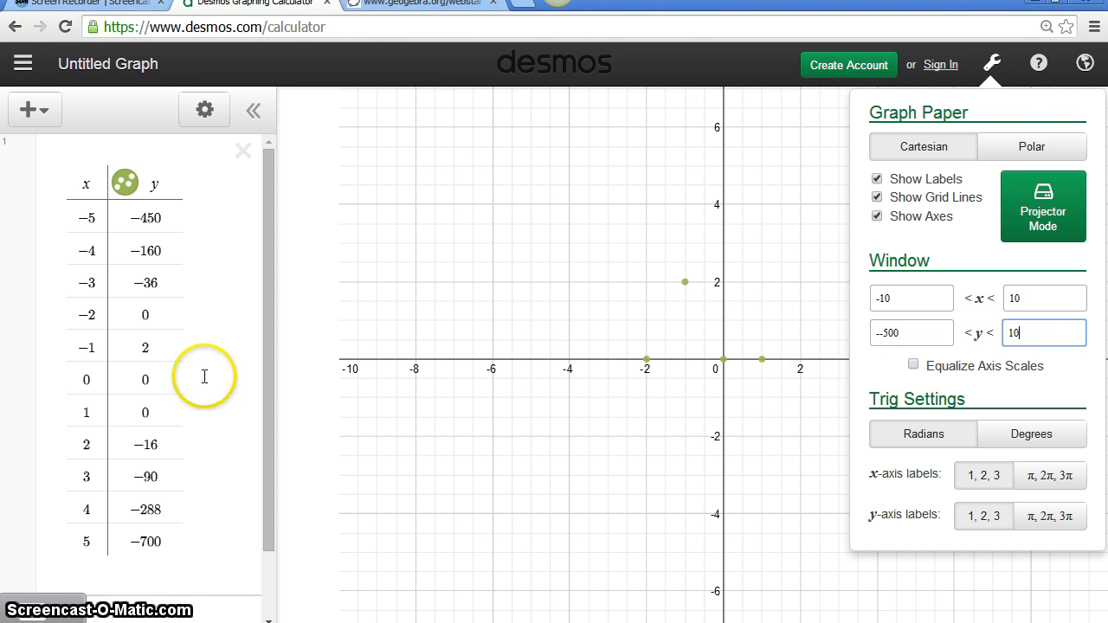
click(781, 405)
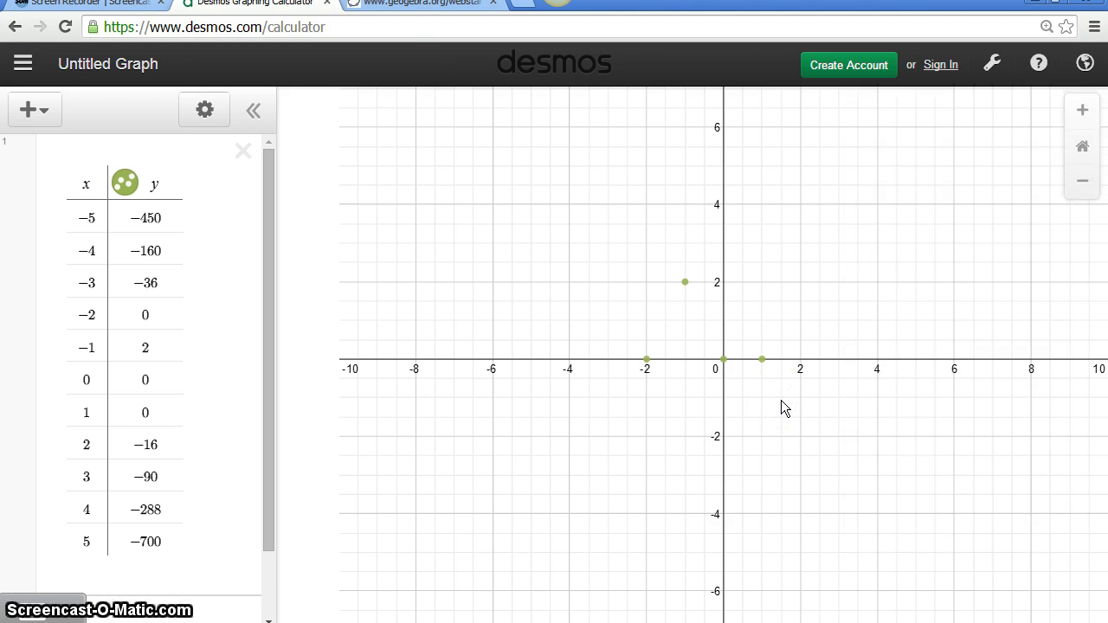
Set the graph window's y range from -450 to 10 in the graph settings.
click(992, 63)
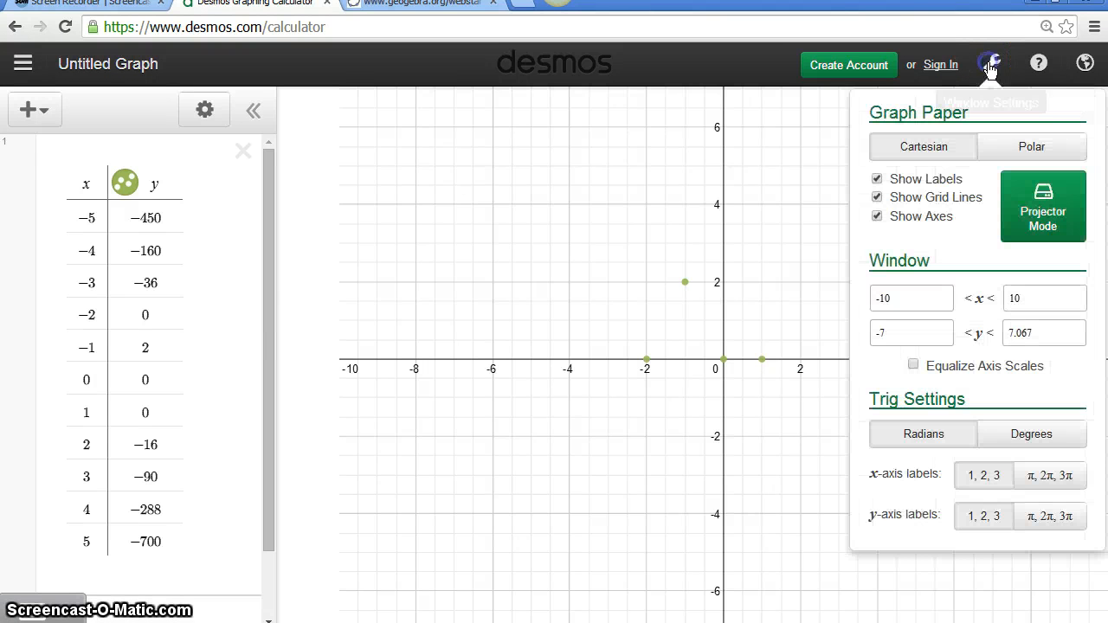
click(912, 329)
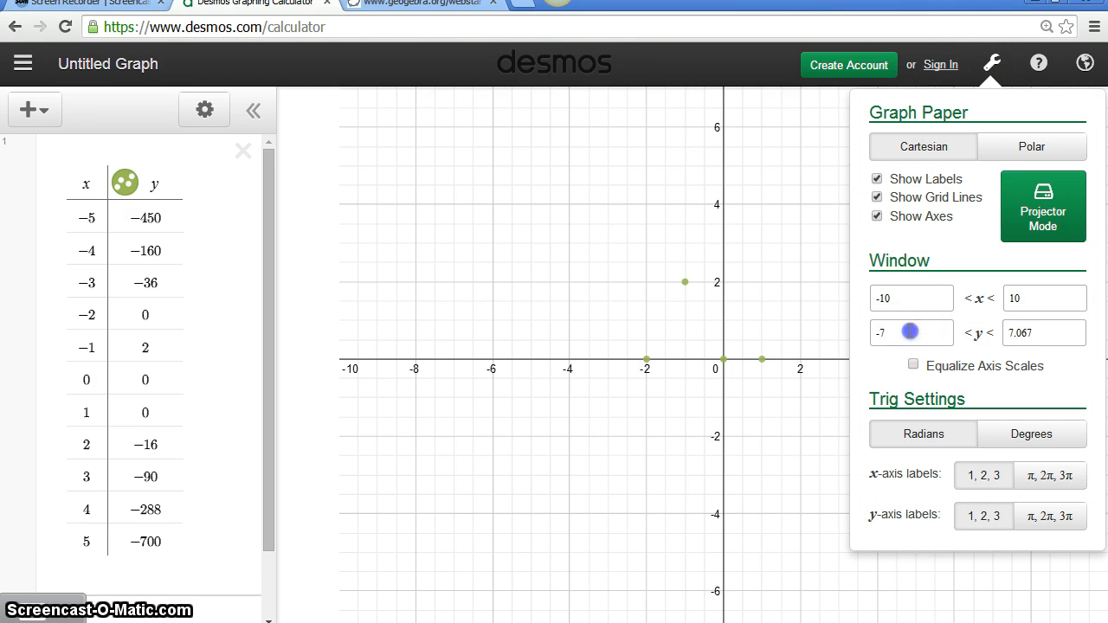
key(BackSpace)
text(450)
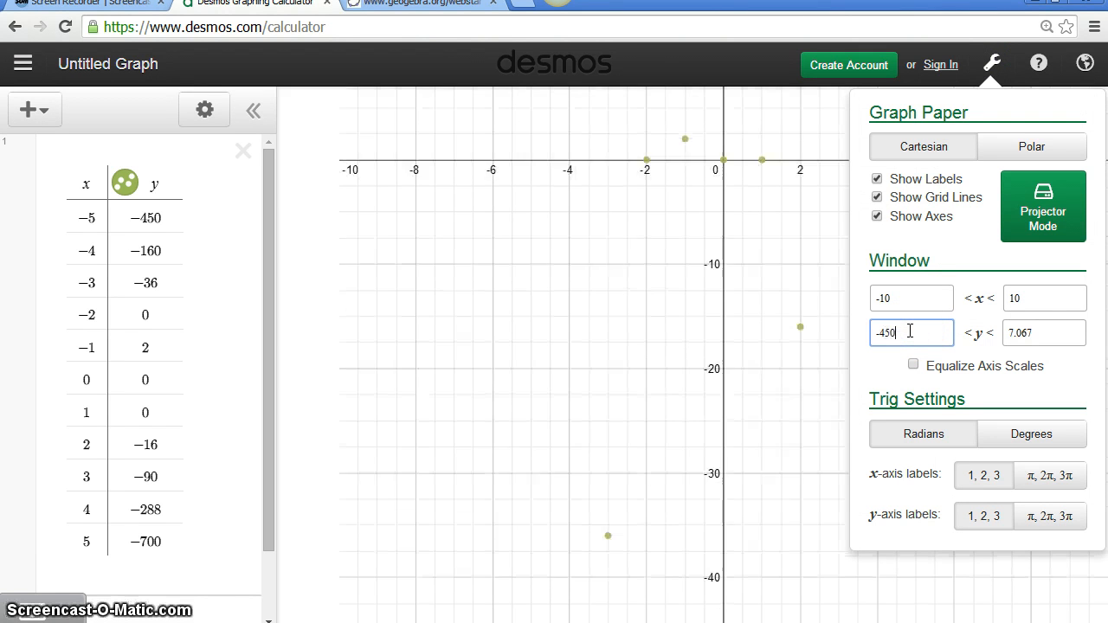
click(1039, 334)
key(BackSpace)
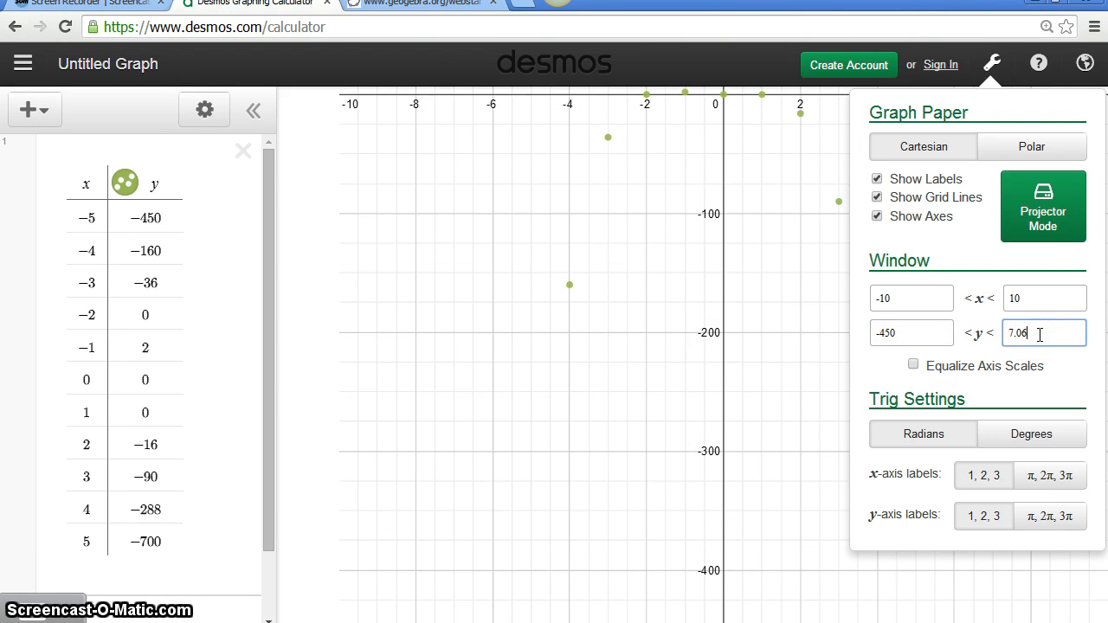
text(10)
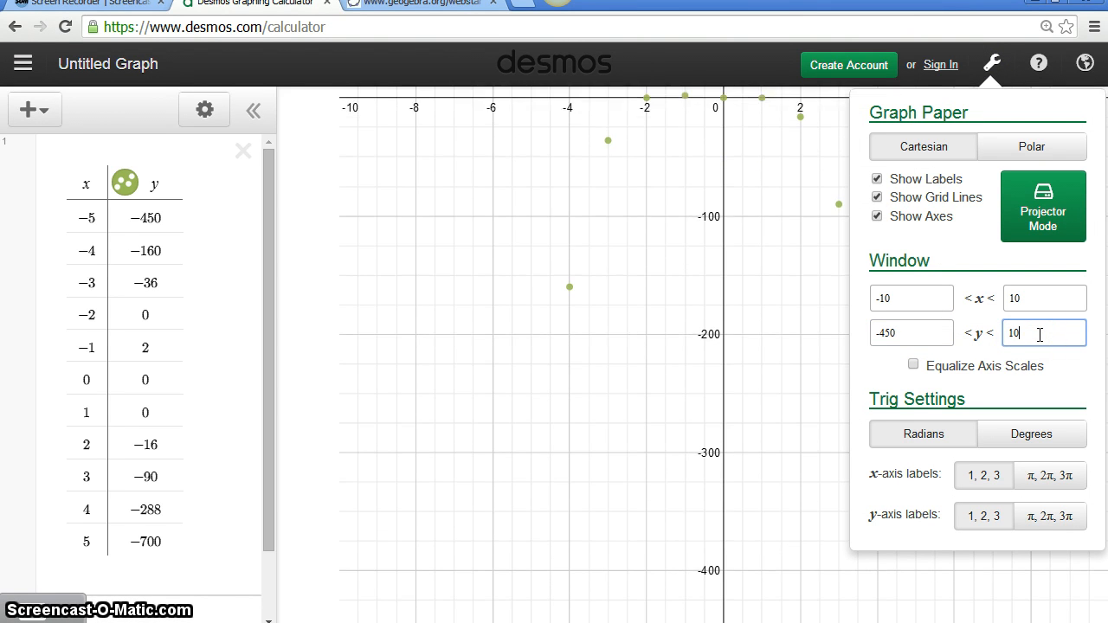
click(805, 318)
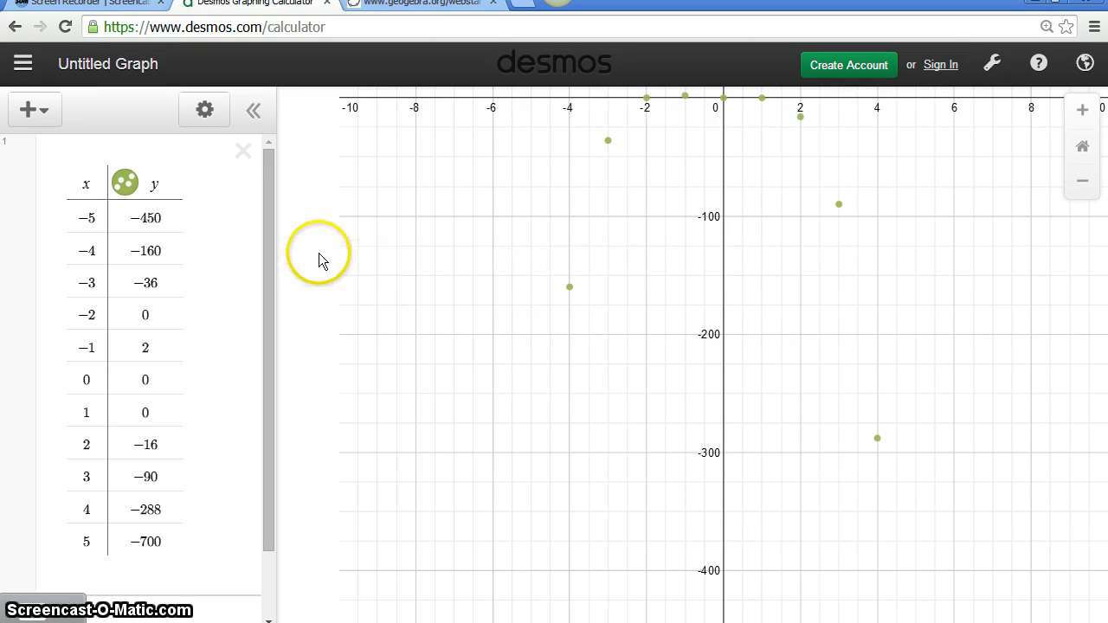
Style the table's y data as points connected by line segments and colour it red.
click(123, 186)
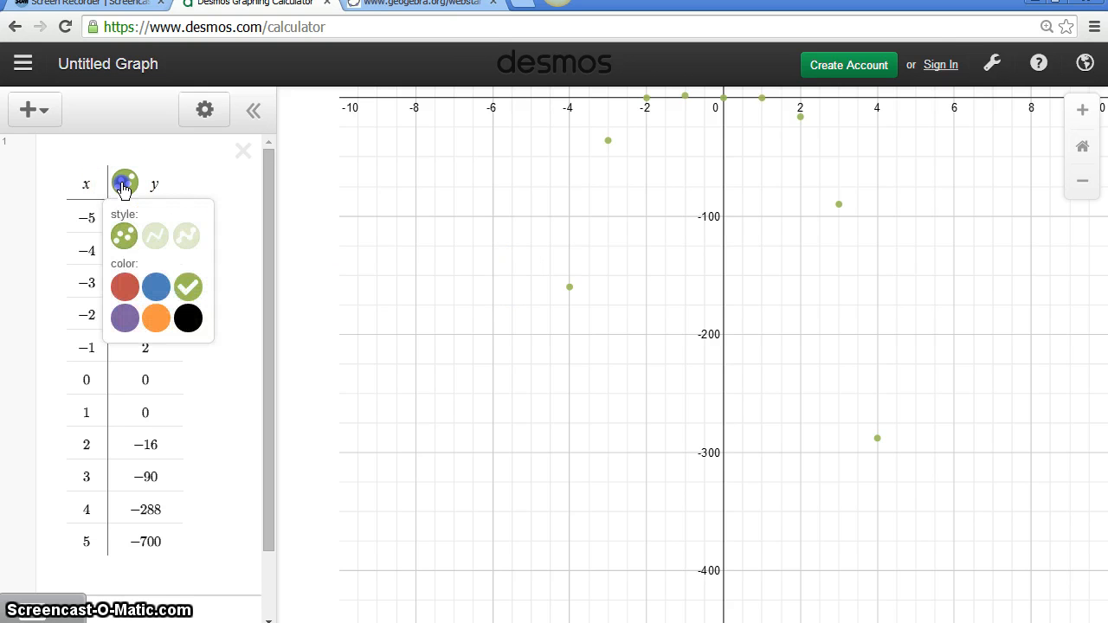
click(186, 242)
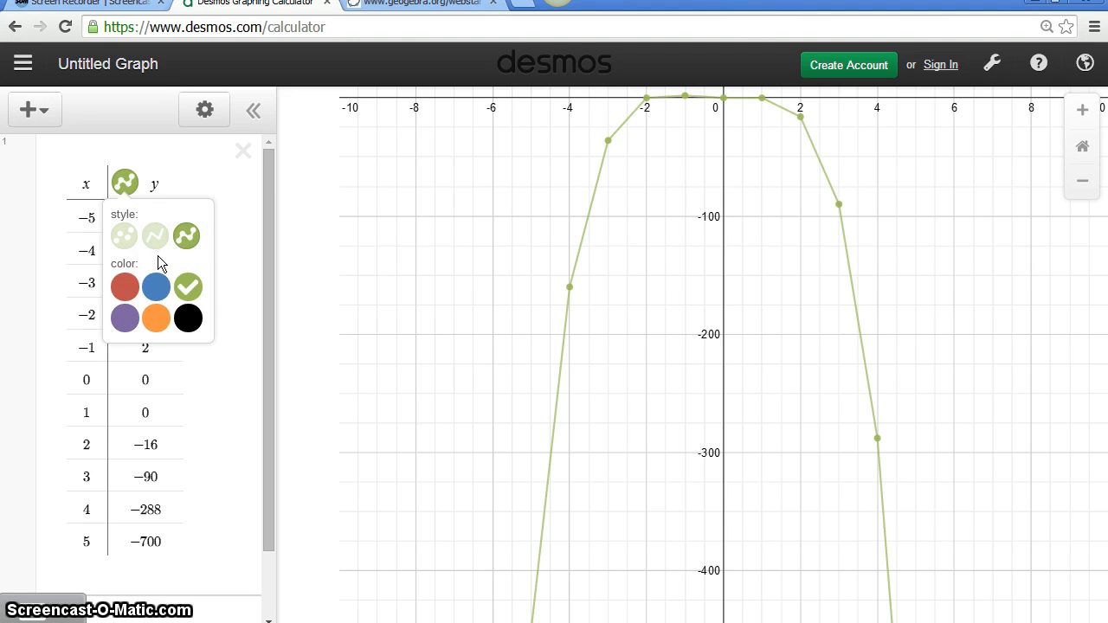
click(128, 285)
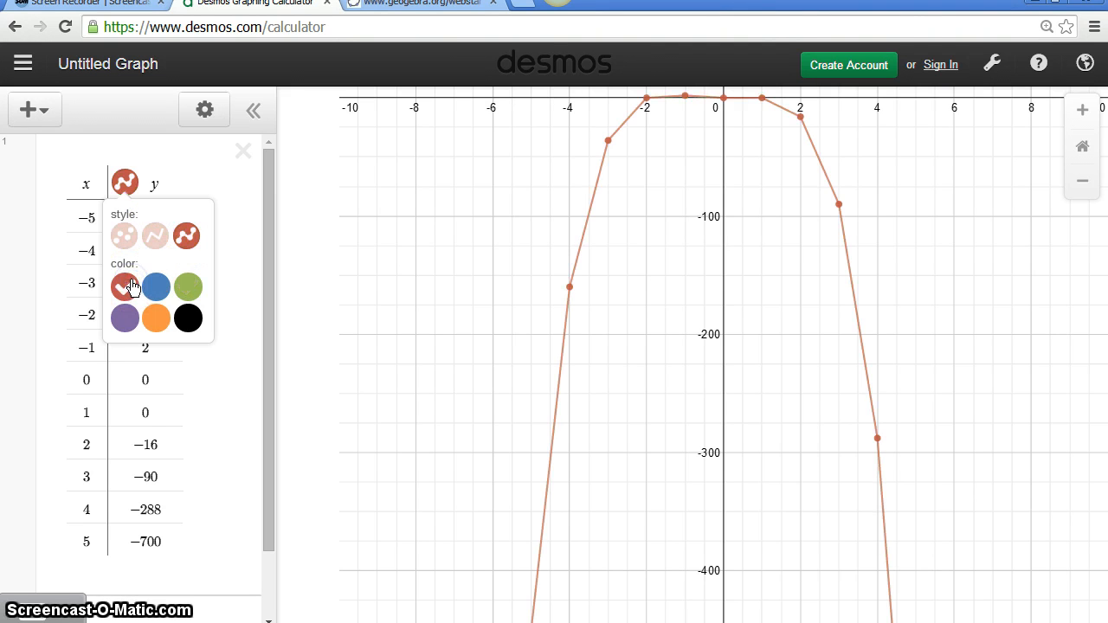
click(359, 214)
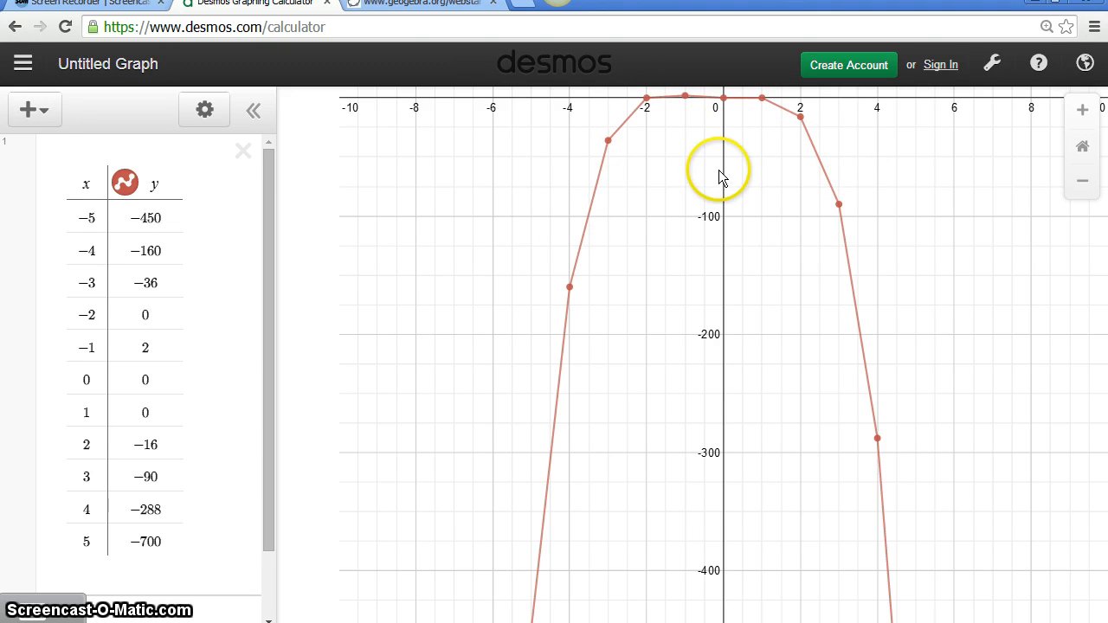
Examine the curve near the x-axis and read the coordinates of the plotted points at x = -1 and x = 0.
drag(719, 174, 705, 242)
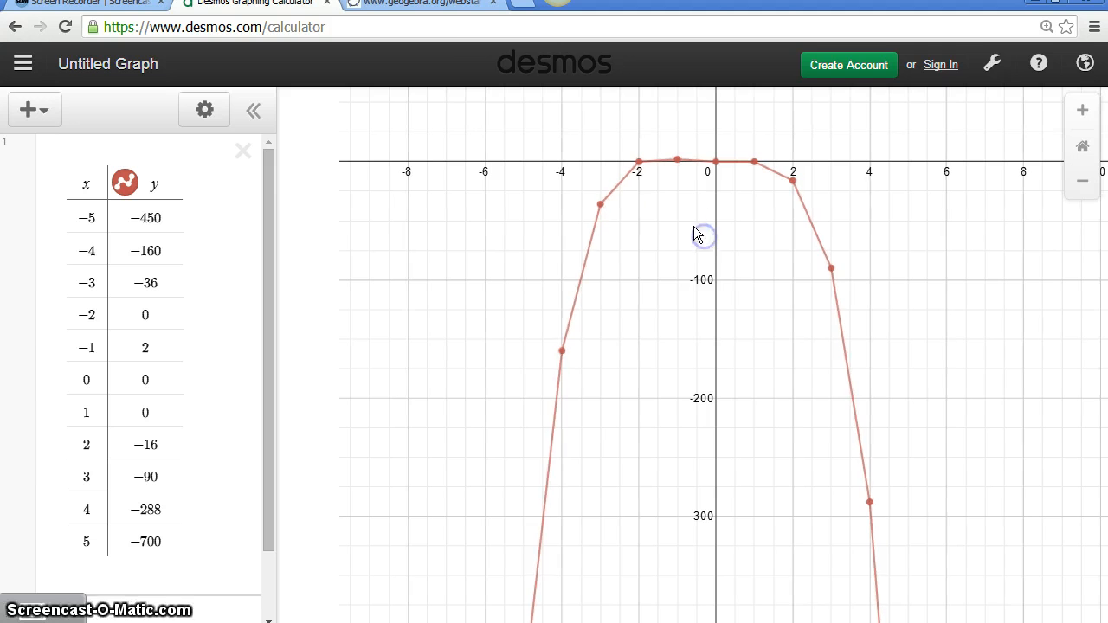
click(677, 159)
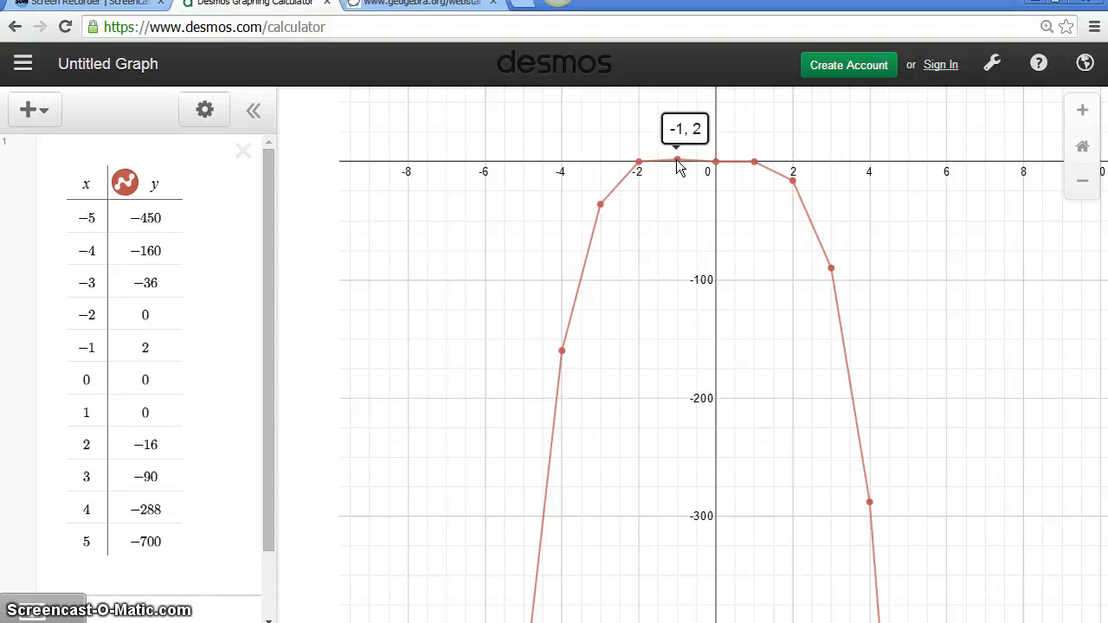
click(678, 162)
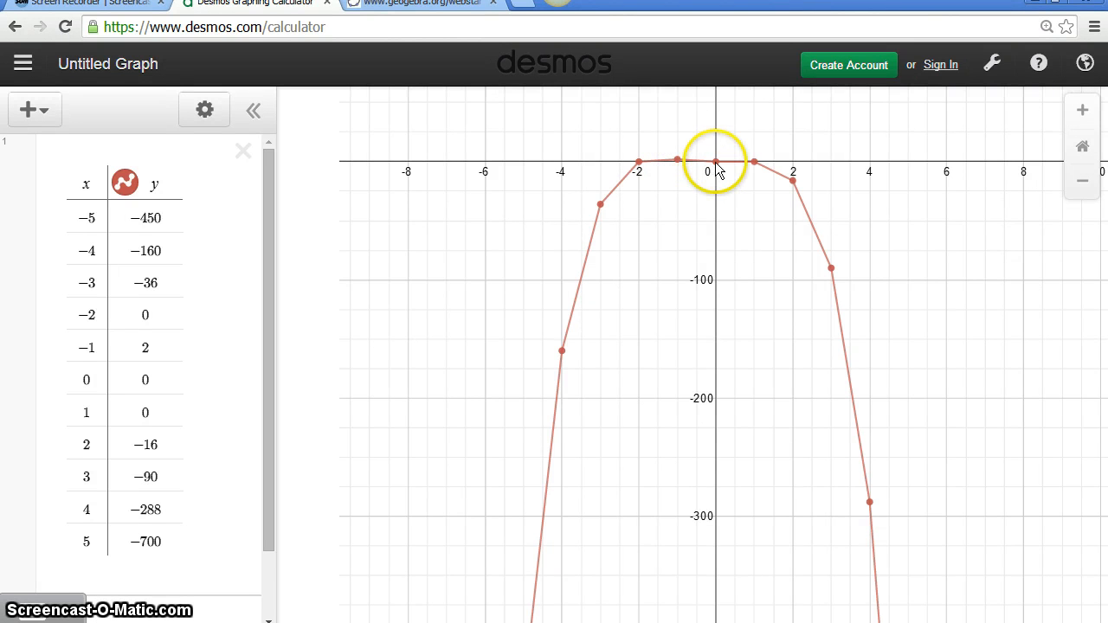
click(716, 162)
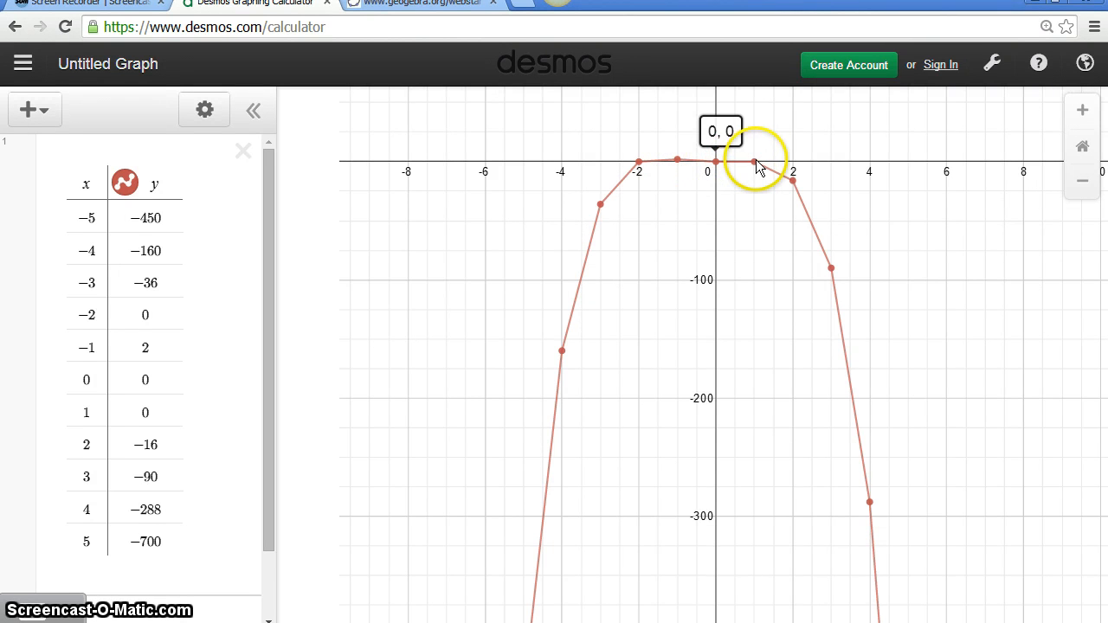
Check the plotted points where the graph meets the x-axis against the table rows whose y value is 0.
click(638, 163)
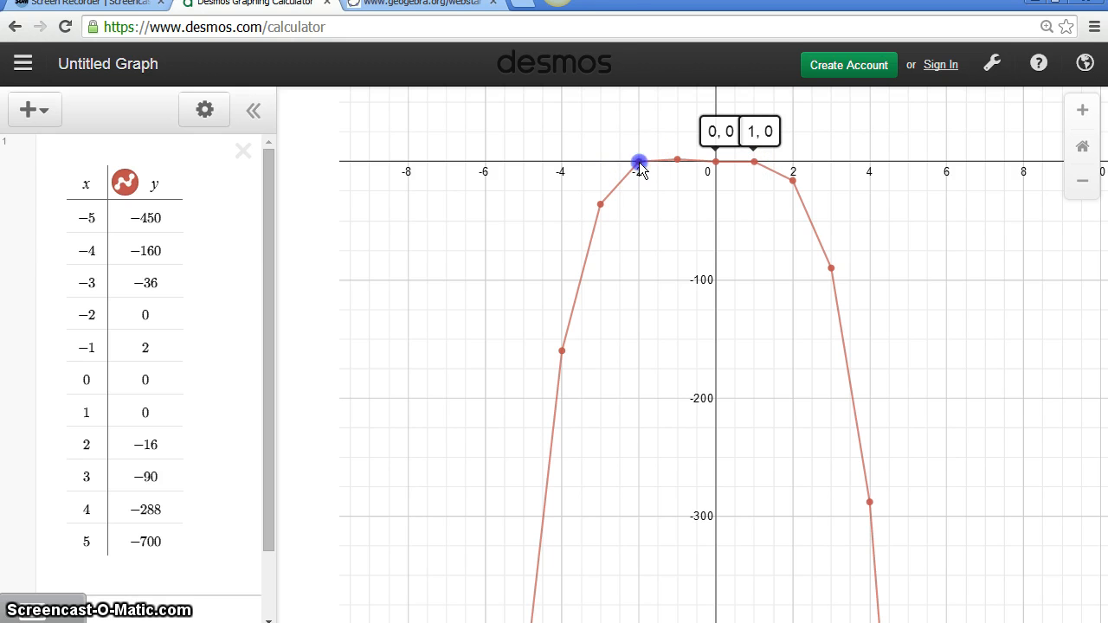
click(154, 316)
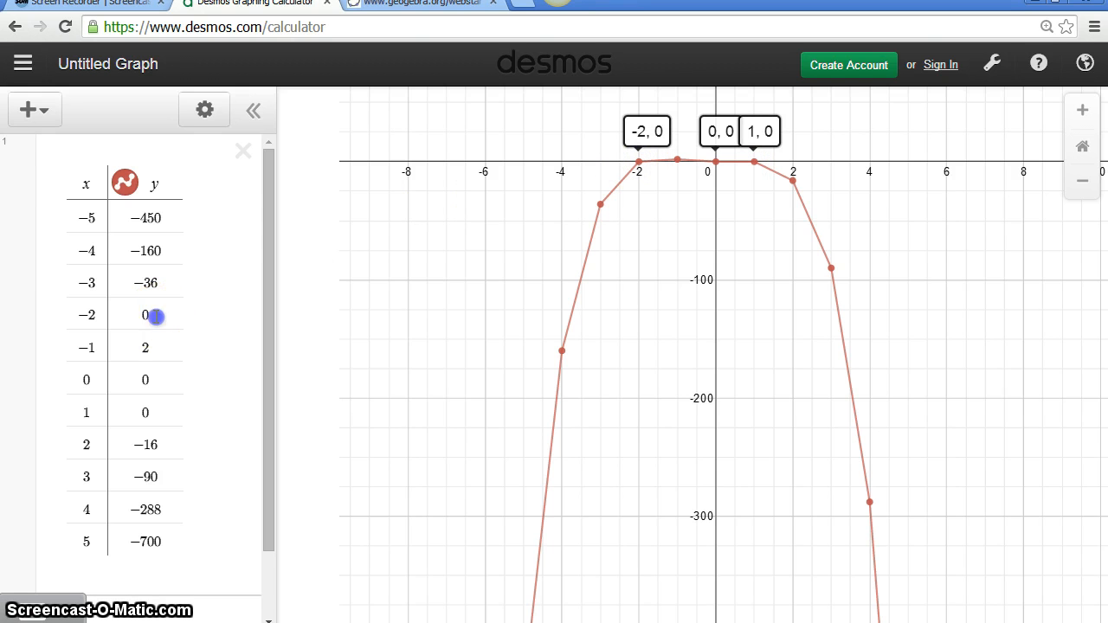
click(136, 378)
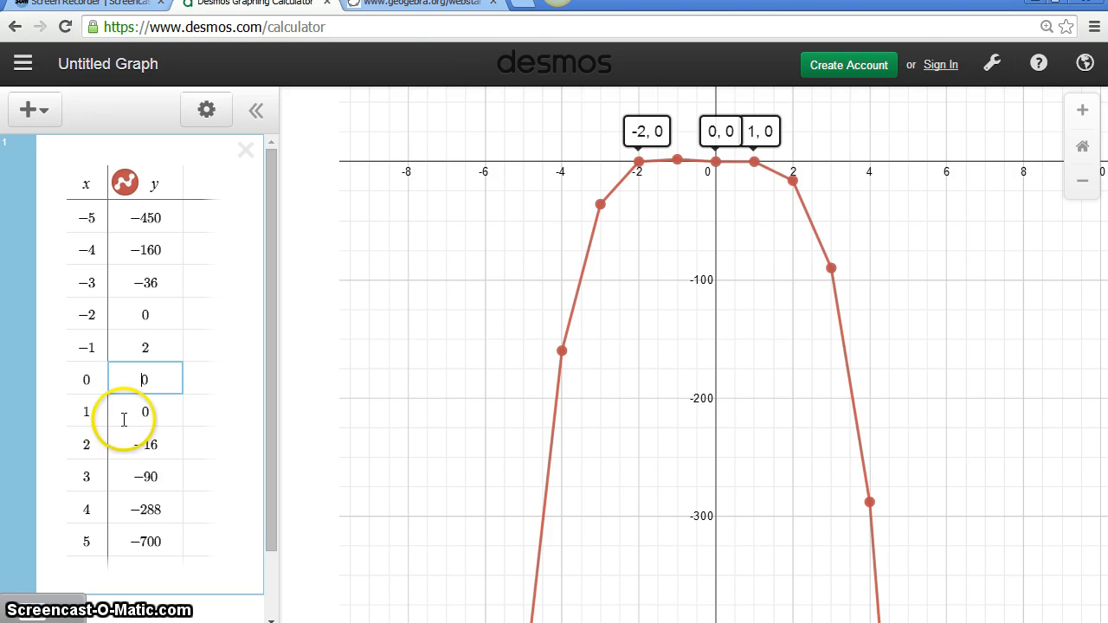
click(638, 163)
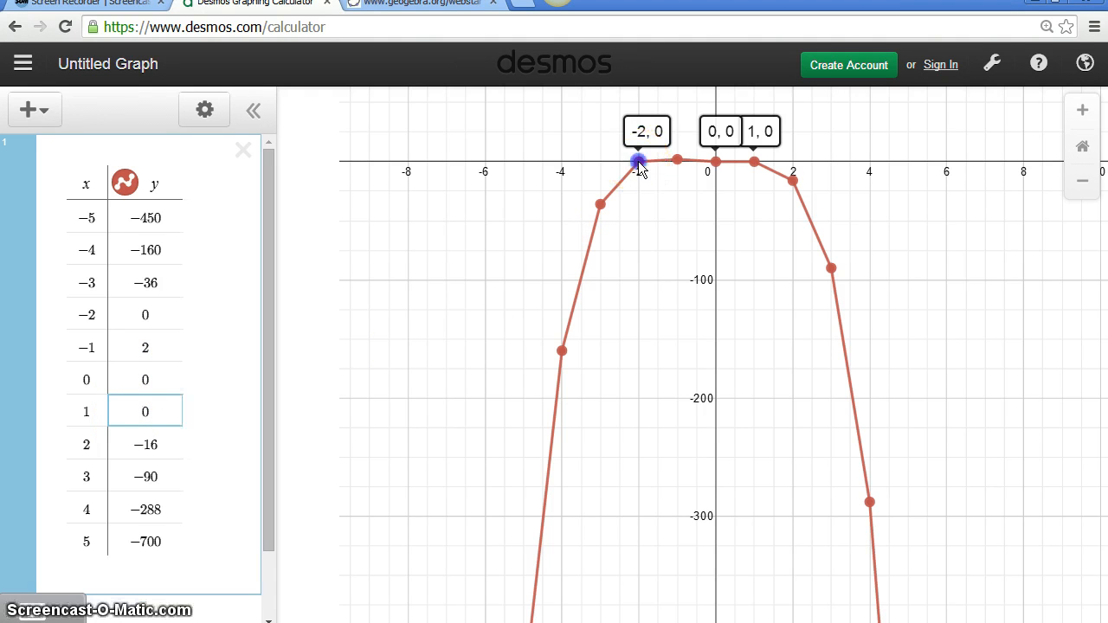
click(715, 162)
click(754, 162)
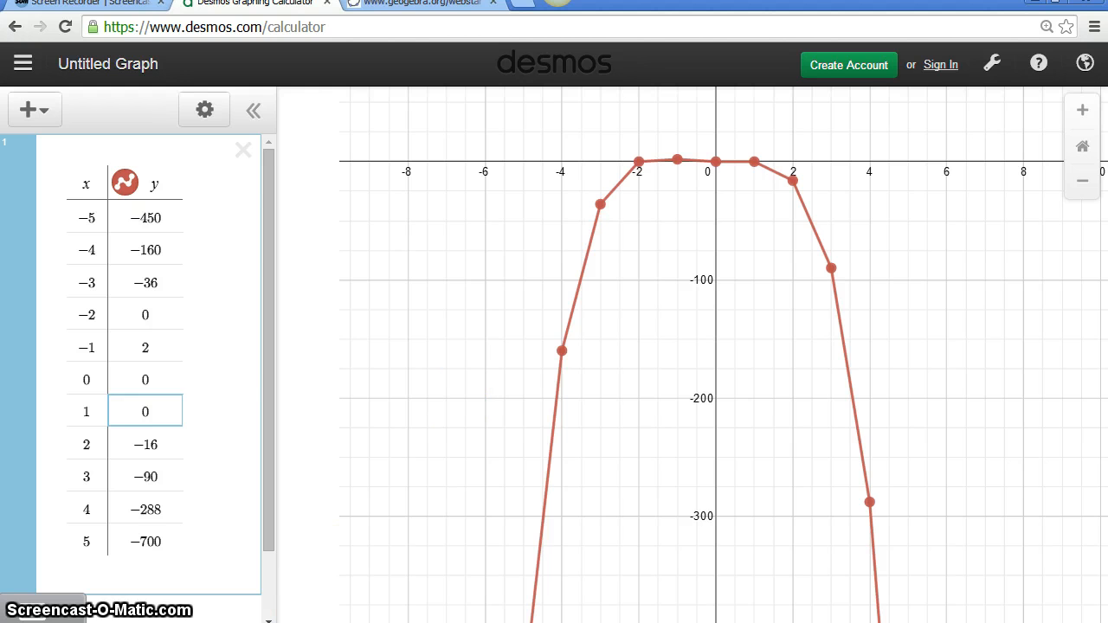
Switch to the Word assignment and copy all the x and y values of Table 3, without the header rows.
key(alt+Tab)
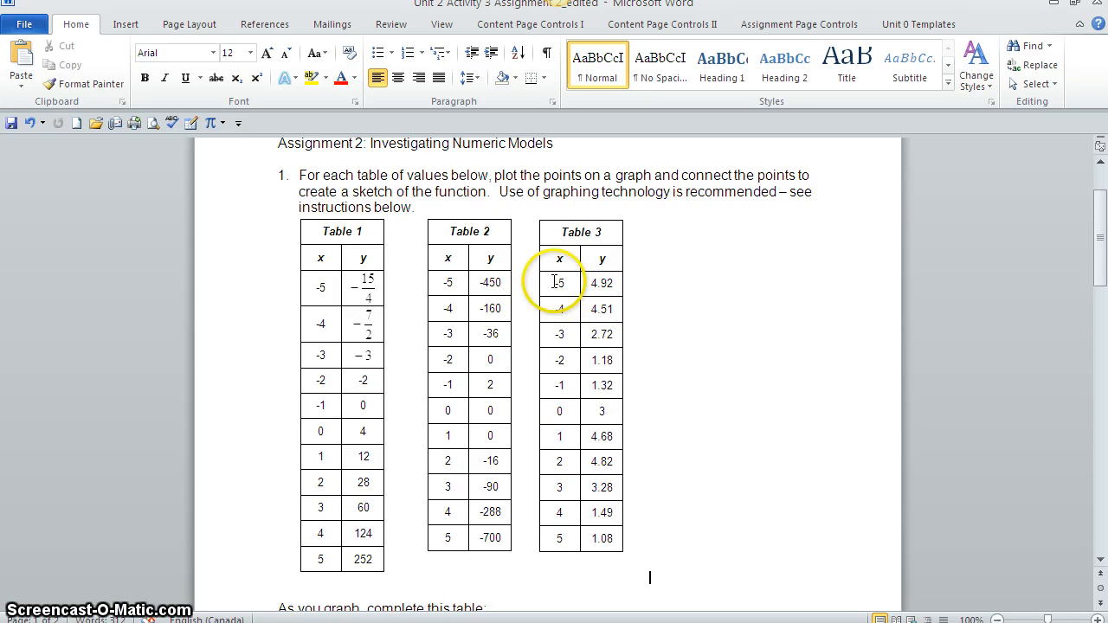
drag(557, 282, 948, 152)
drag(960, 210, 606, 539)
right_click(606, 538)
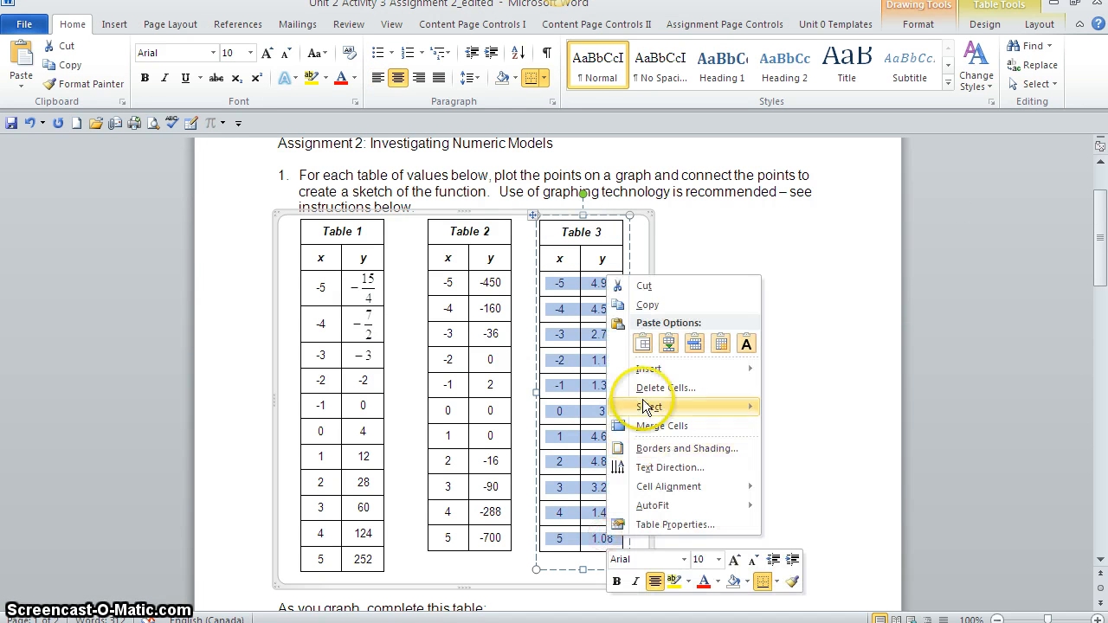
click(647, 306)
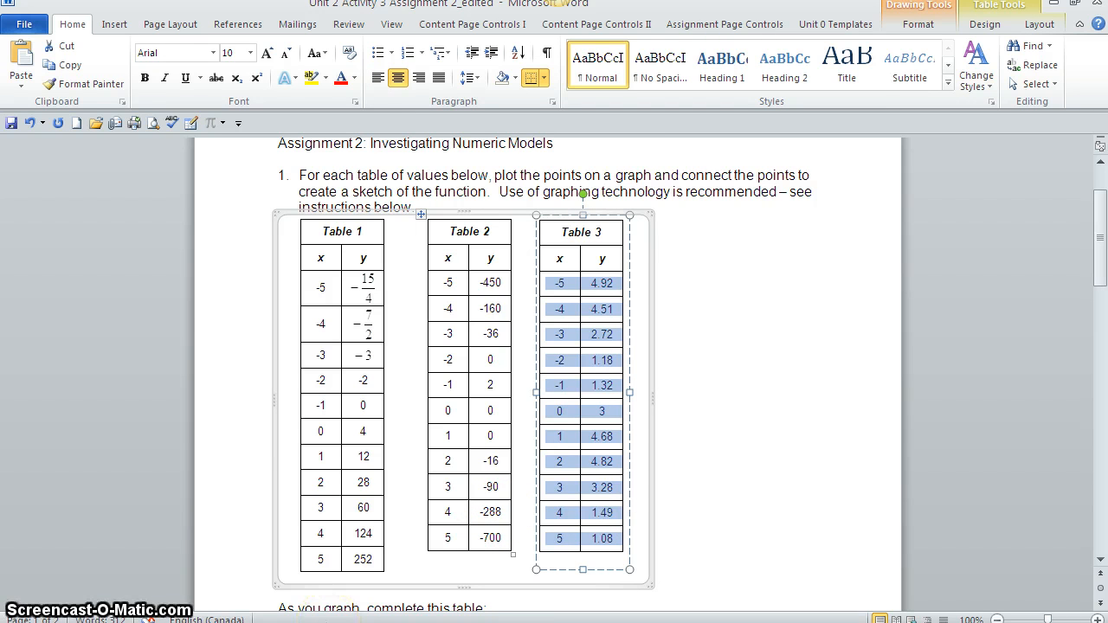
Switch to the blank Excel workbook and paste the copied Table 3 values into A1:B10, keeping the source formatting.
click(557, 1)
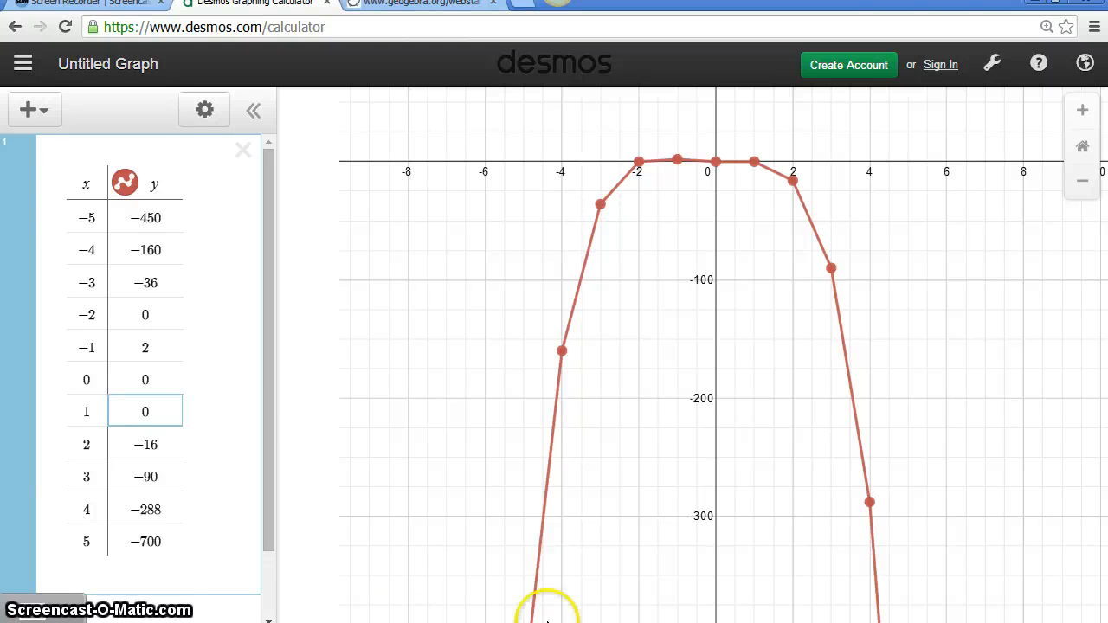
click(547, 616)
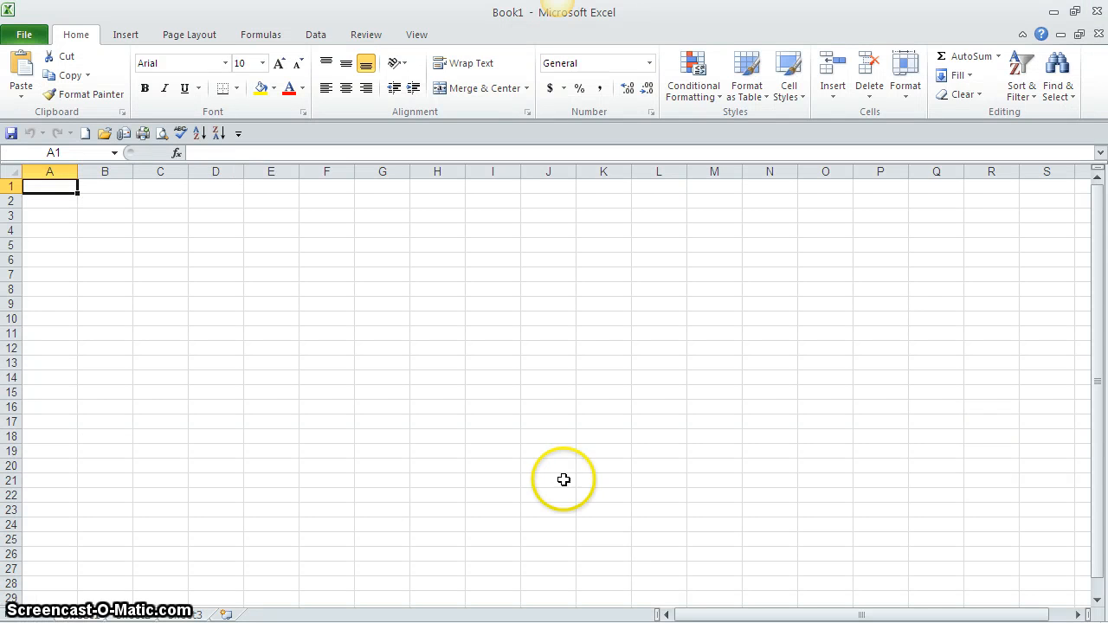
drag(52, 188, 84, 315)
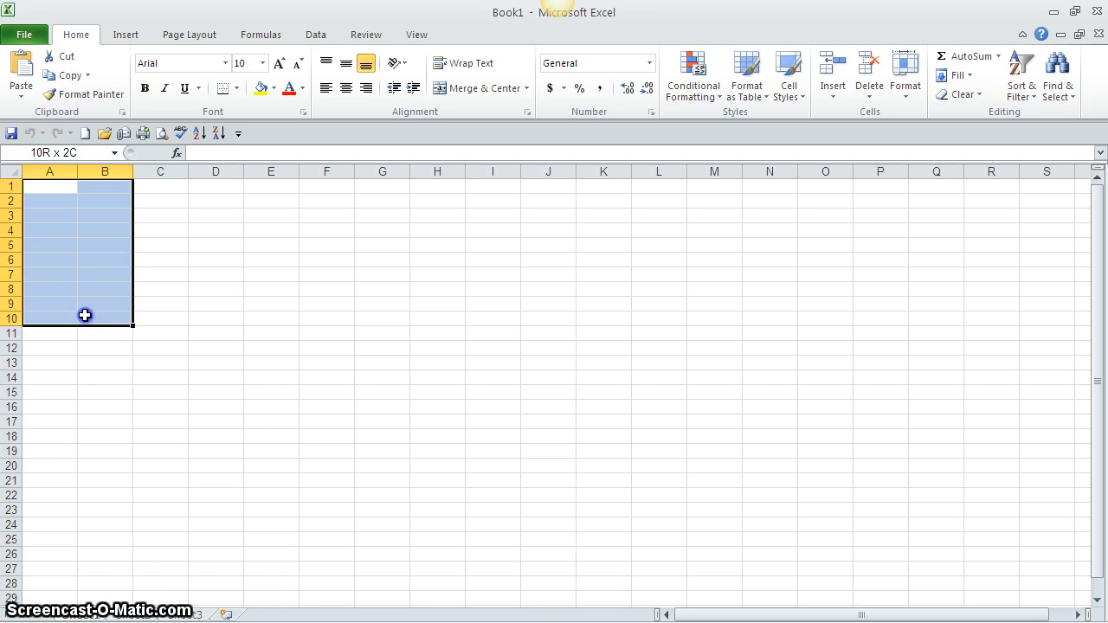
right_click(84, 315)
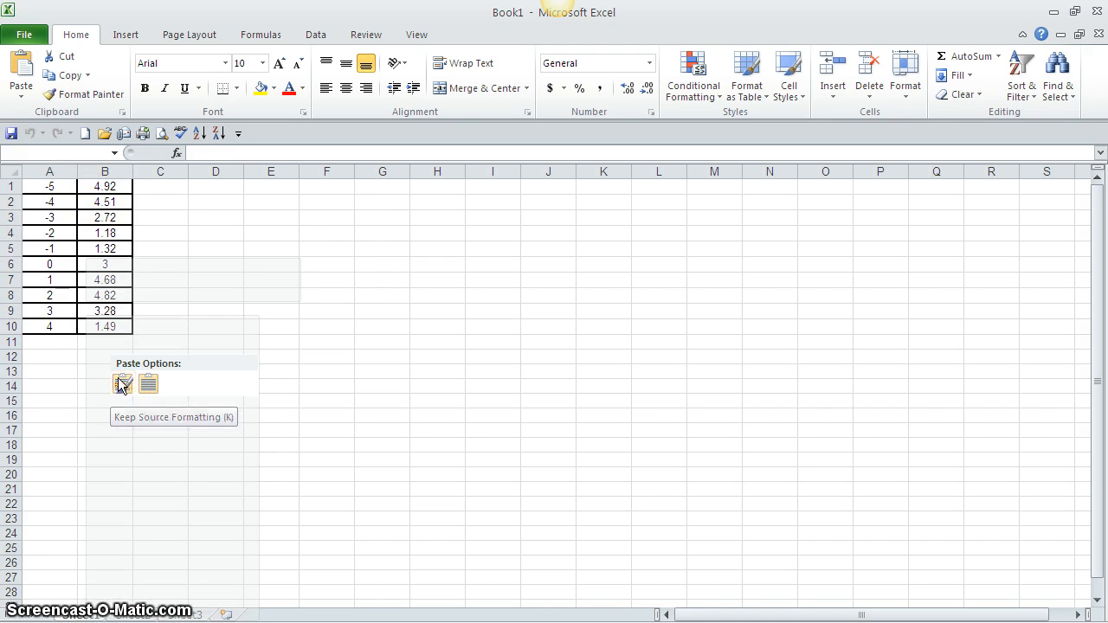
click(351, 241)
right_click(97, 300)
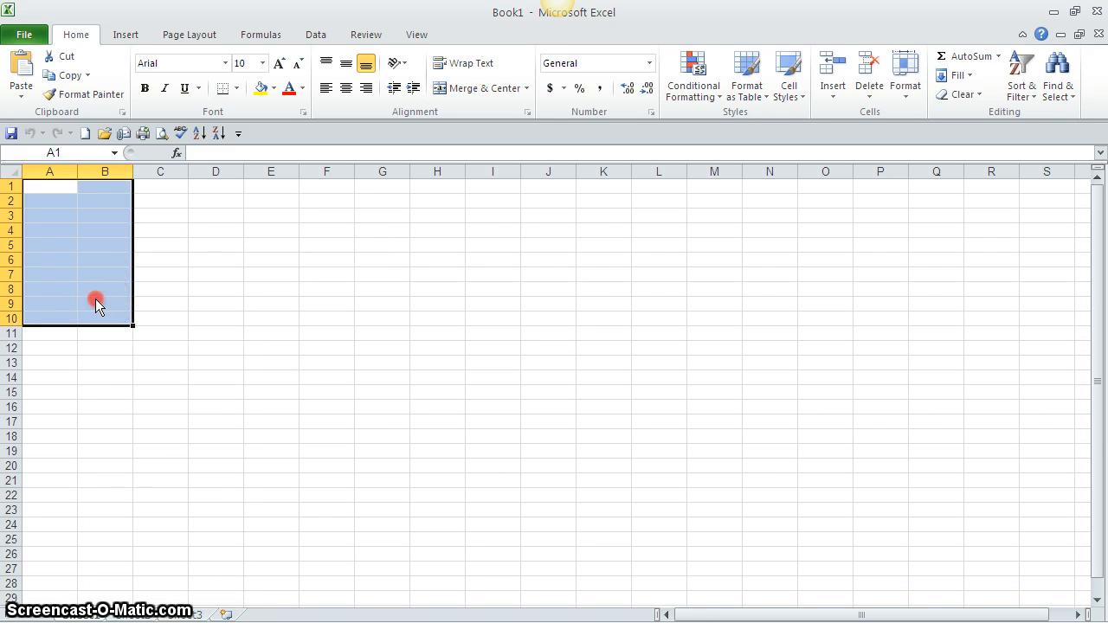
click(132, 371)
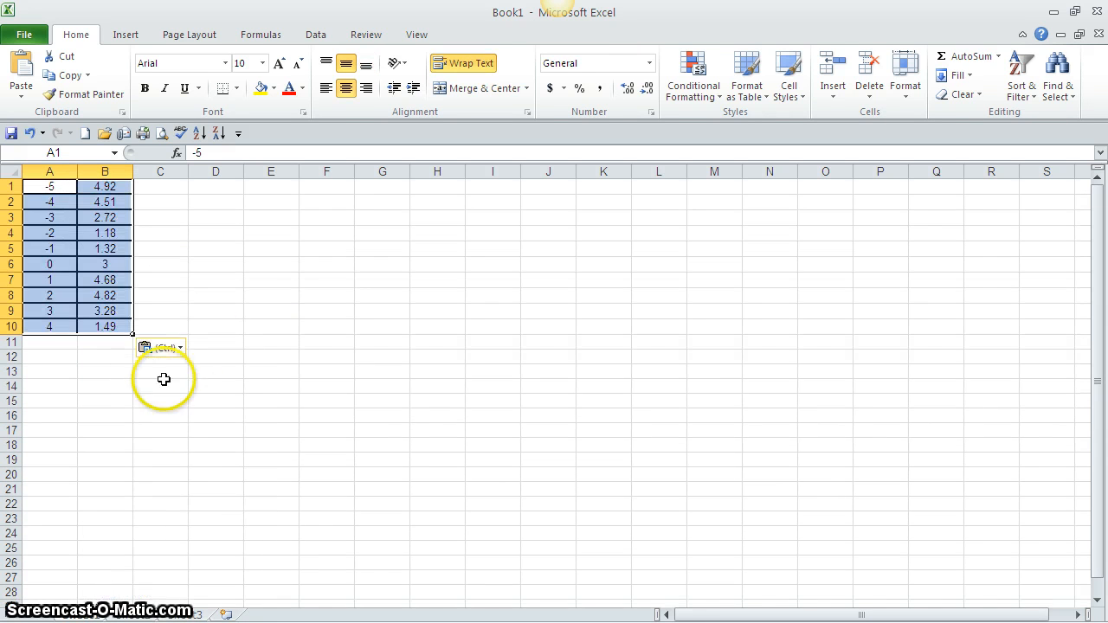
click(139, 398)
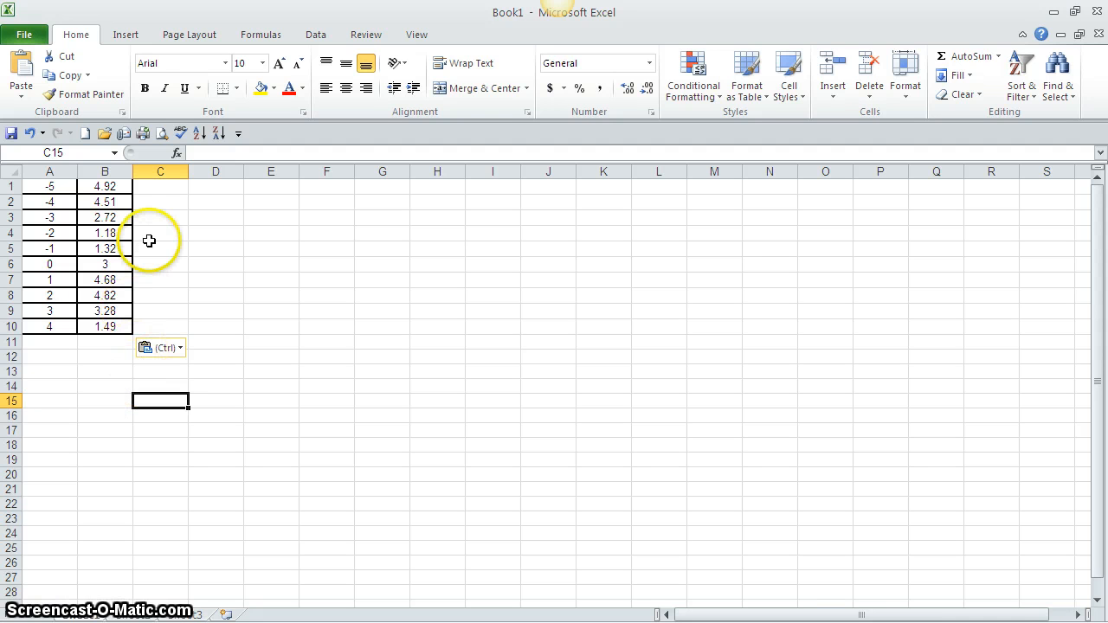
Insert a scatter chart with smooth lines and markers from A1:B10 and place it just beside the data.
click(125, 37)
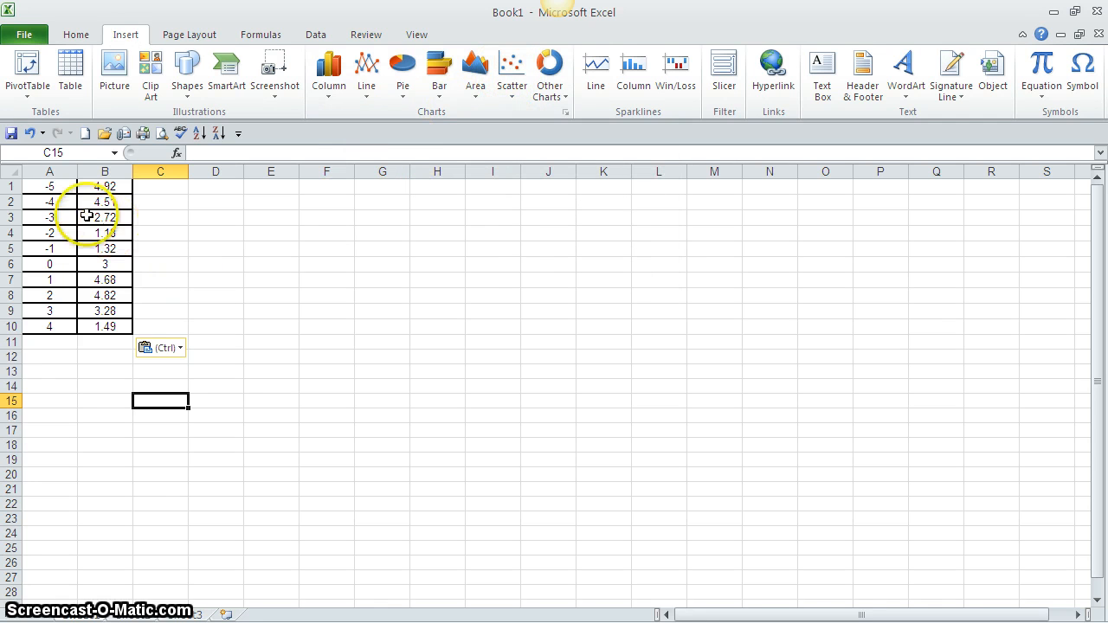
drag(50, 187, 81, 321)
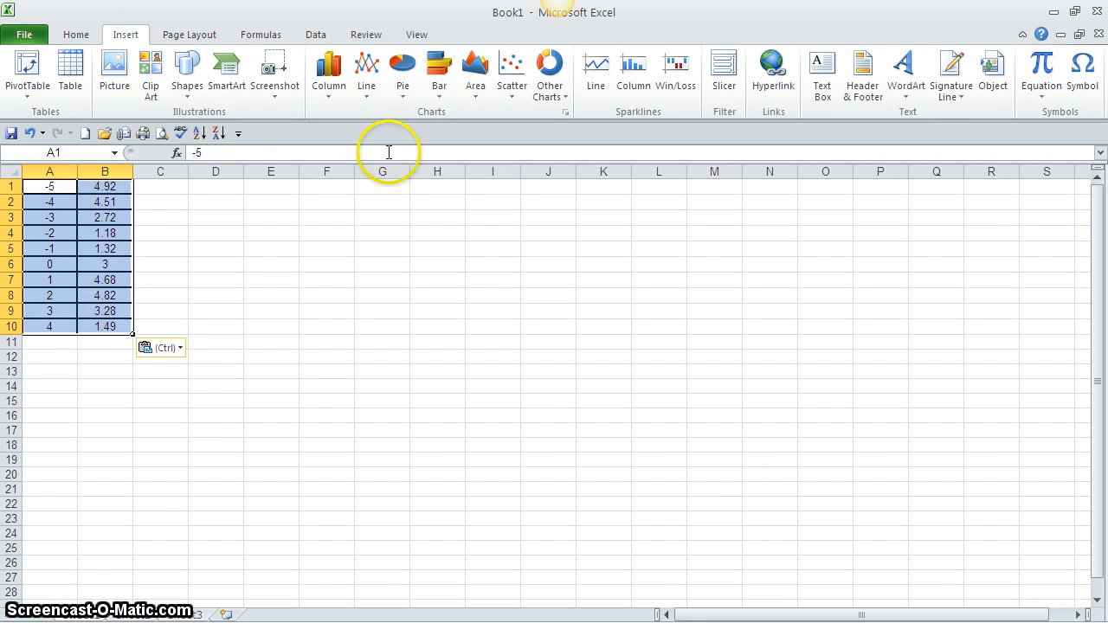
click(522, 73)
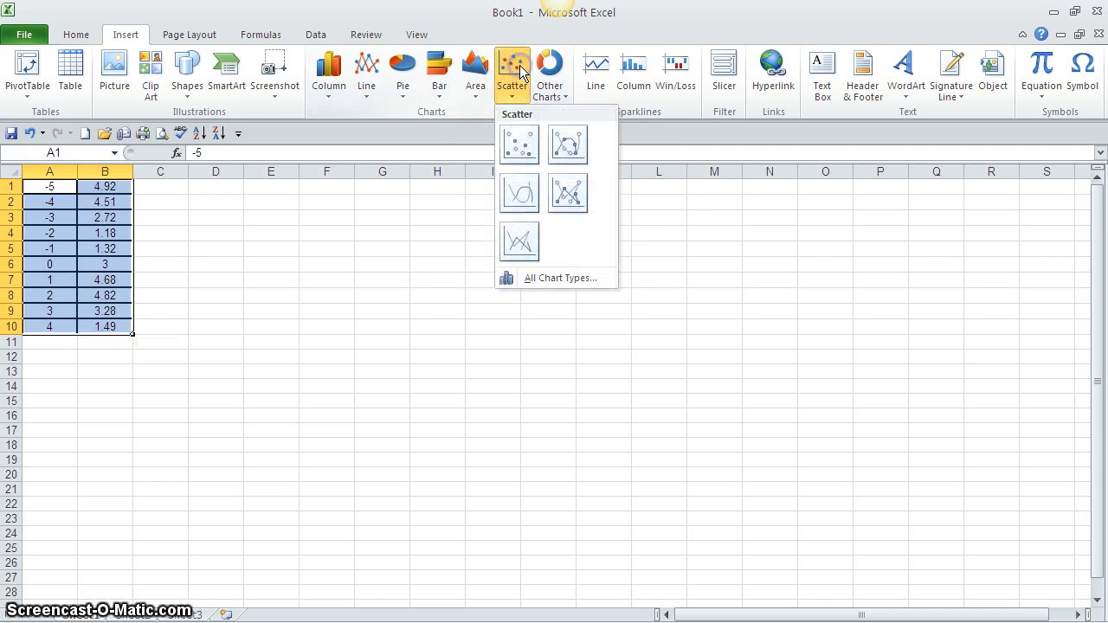
click(568, 145)
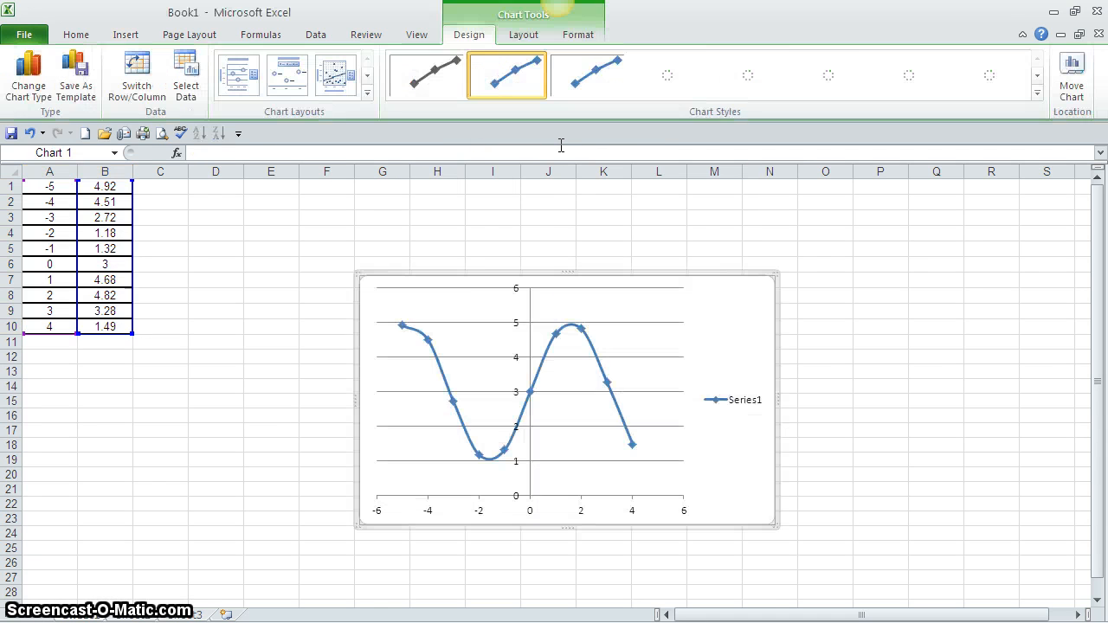
drag(501, 275, 331, 226)
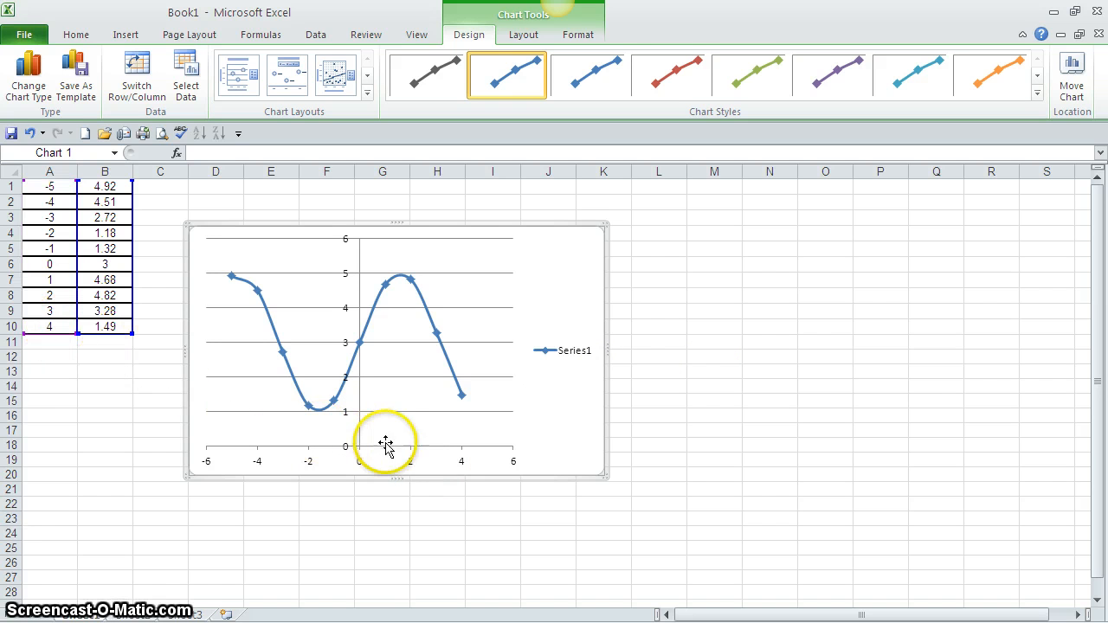
Set the chart's horizontal axis to a fixed major unit of 1.0.
click(412, 470)
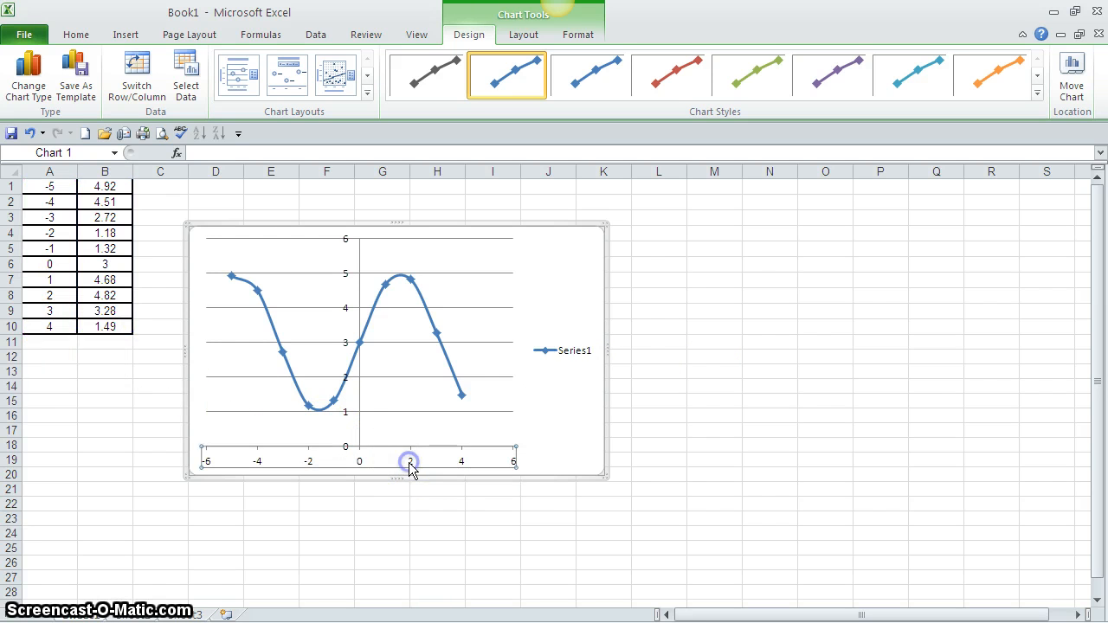
double_click(412, 468)
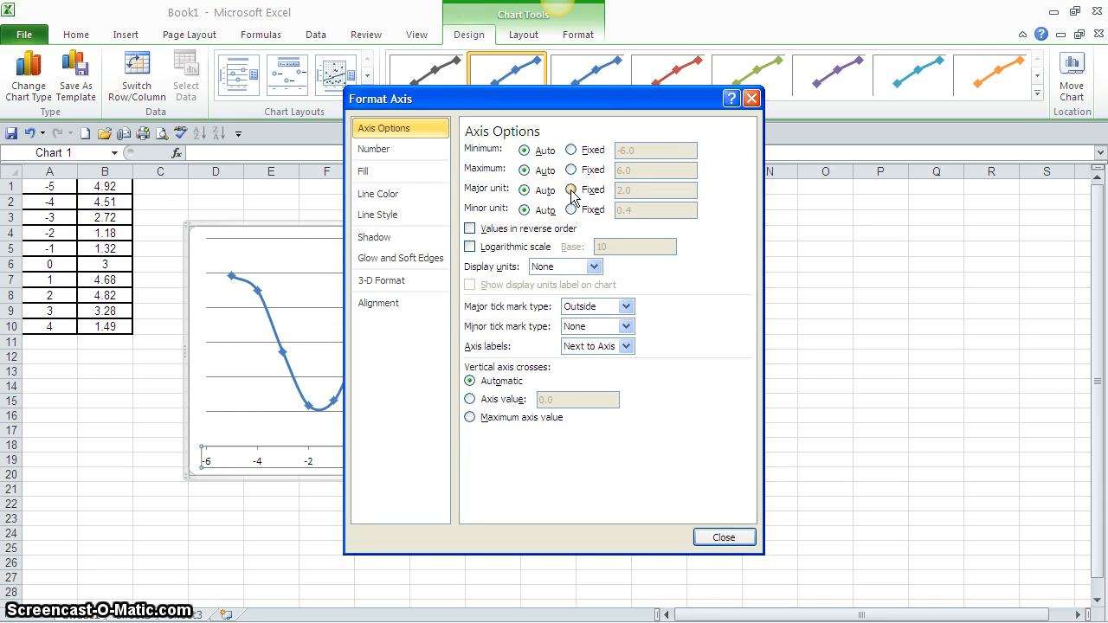
drag(585, 97, 756, 144)
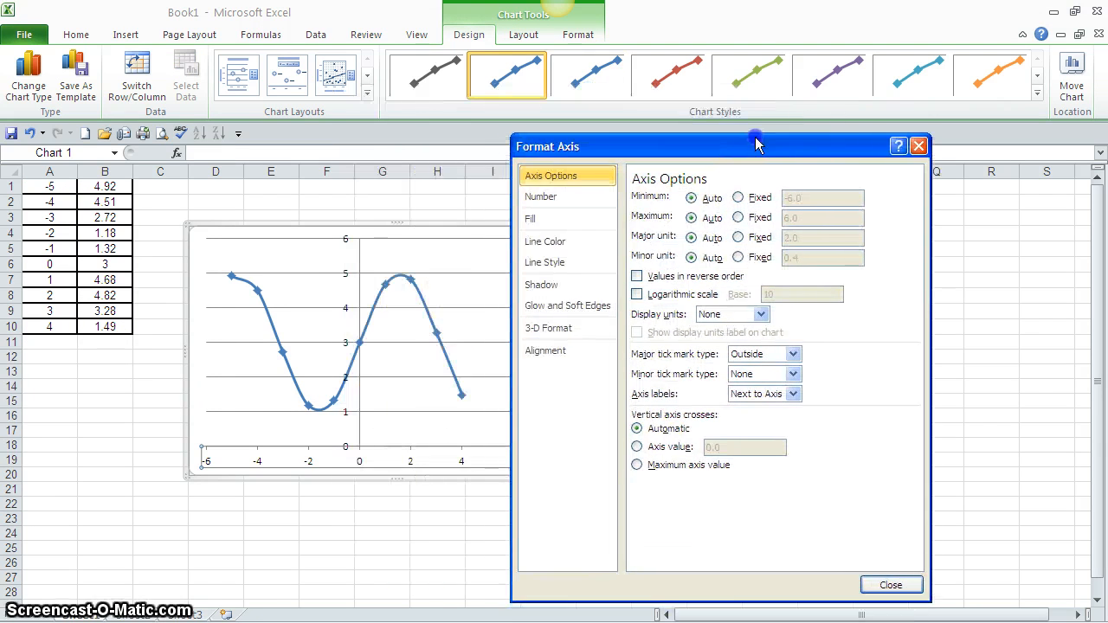
click(736, 237)
double_click(790, 237)
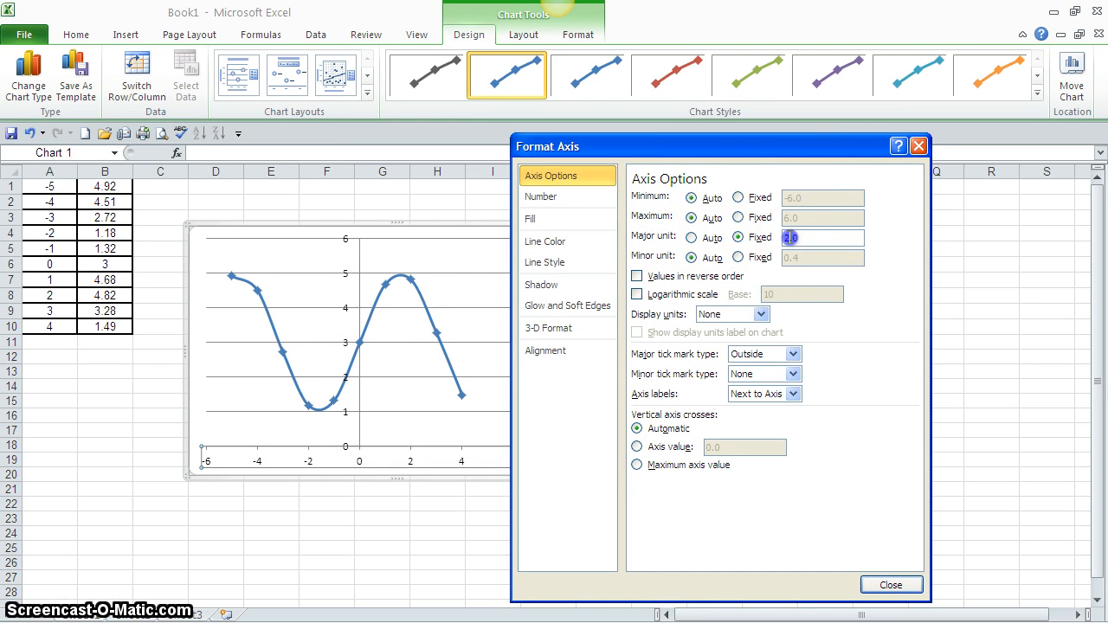
text(1.0)
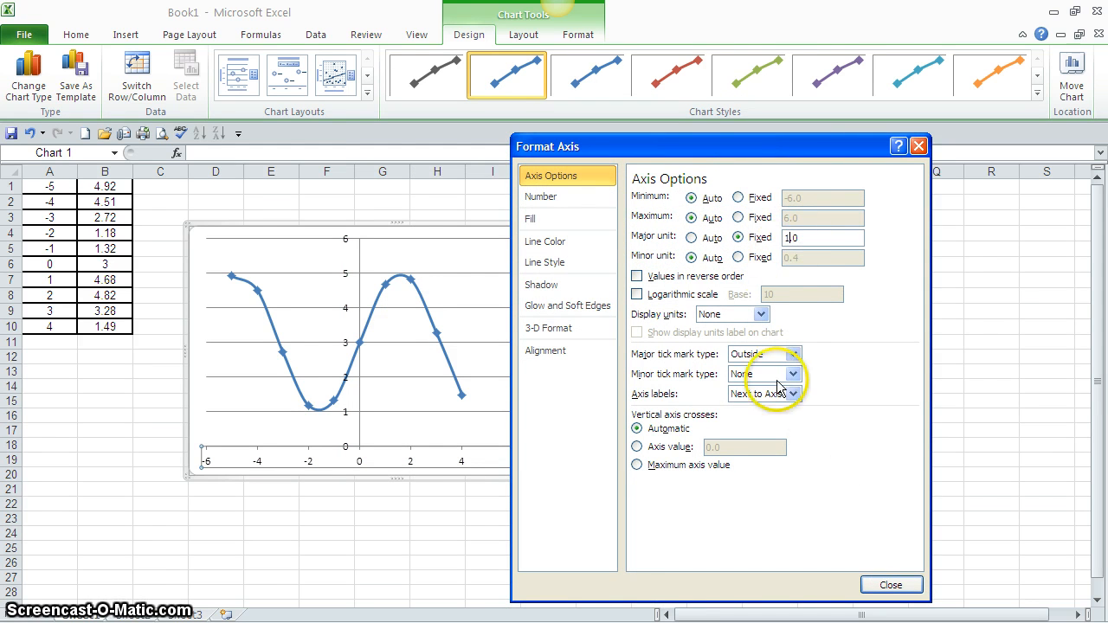
Format the horizontal axis as a solid black line 1.25 pt wide and finish formatting it.
click(539, 247)
click(637, 217)
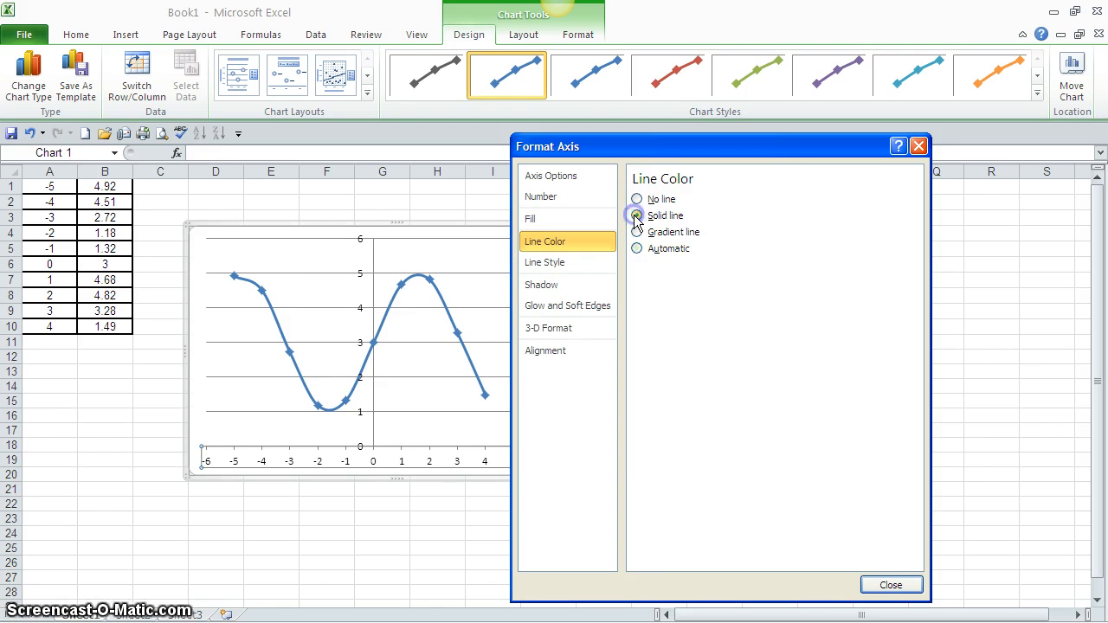
click(700, 269)
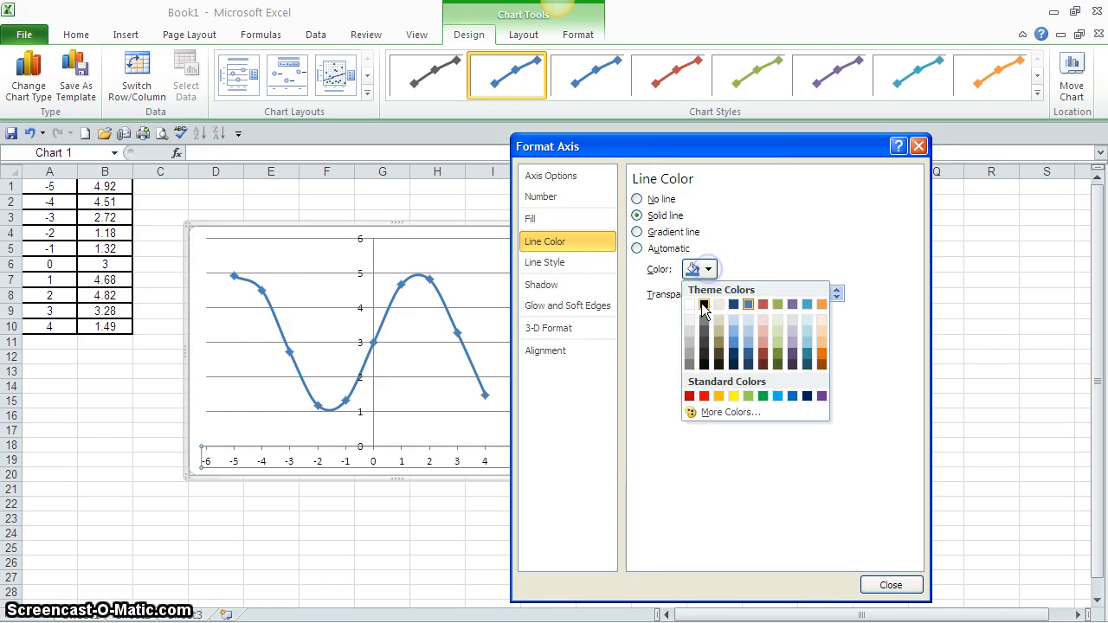
click(702, 305)
click(578, 263)
click(729, 194)
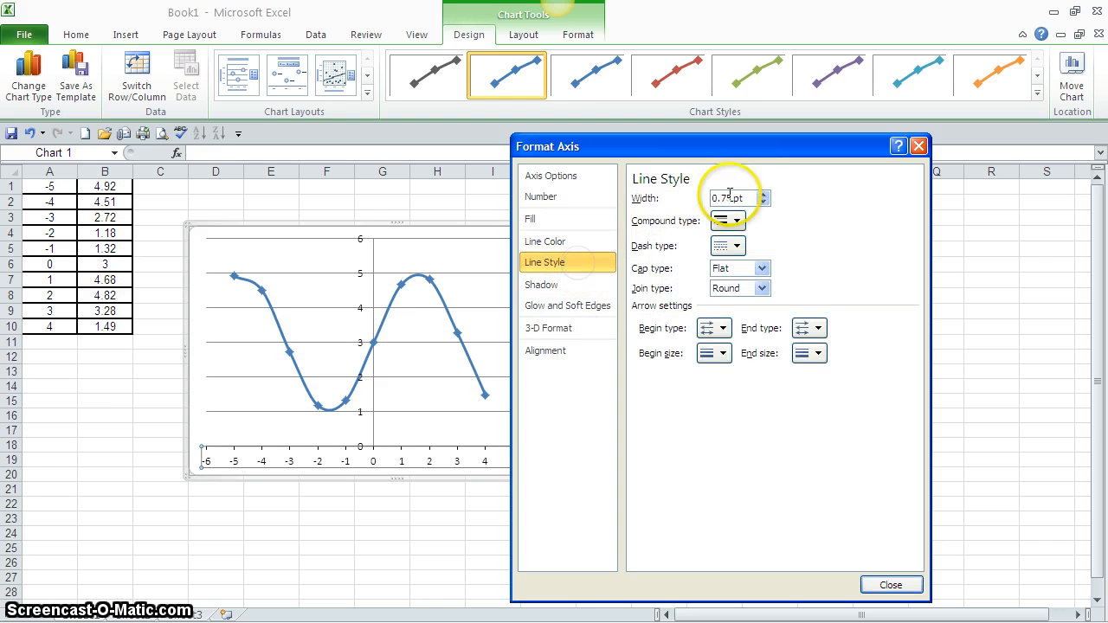
click(762, 194)
click(762, 194)
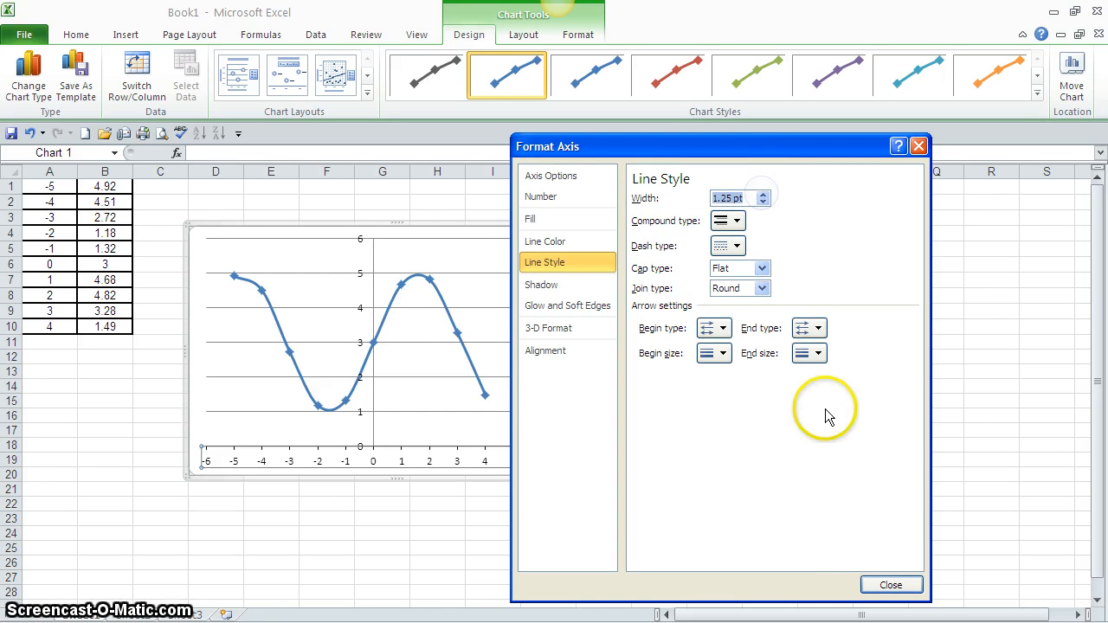
click(868, 585)
click(589, 516)
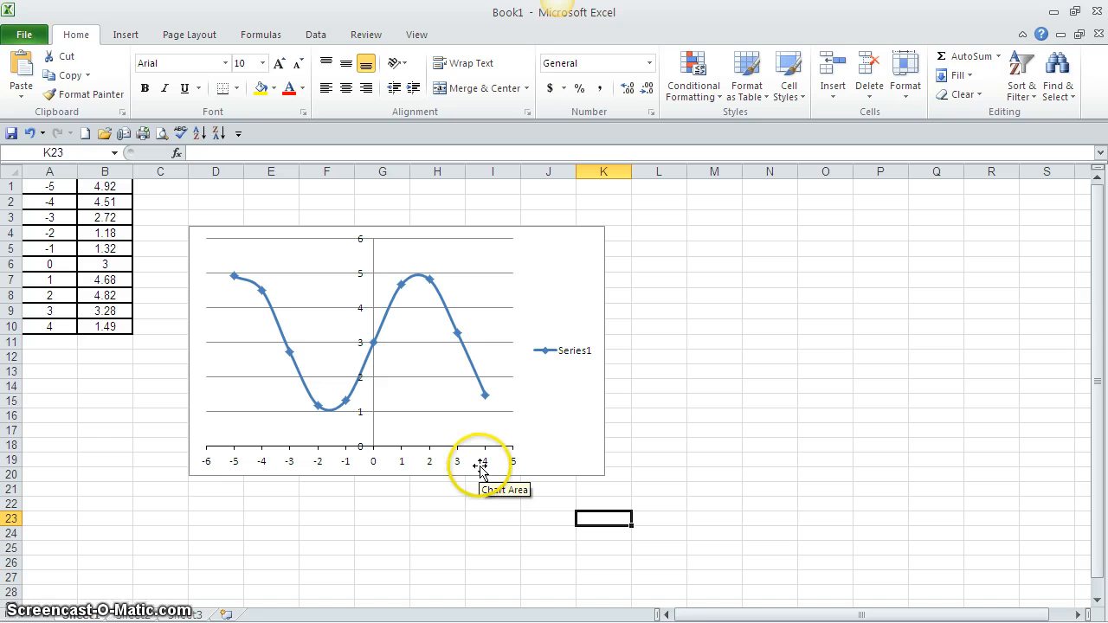
Set the chart's vertical axis to a fixed major unit of 0.5.
double_click(360, 418)
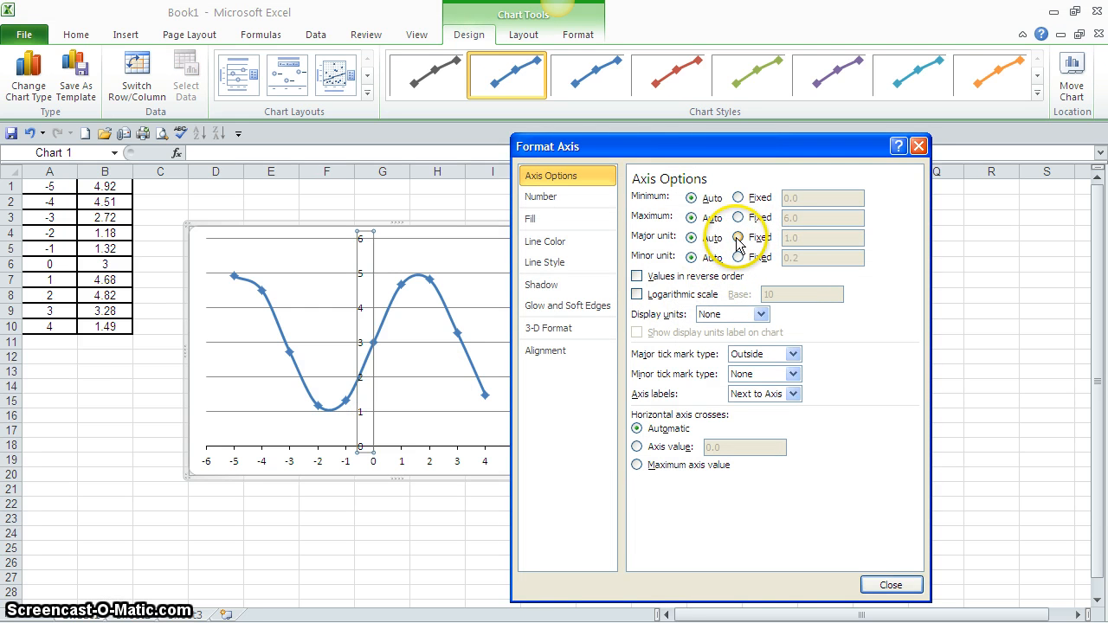
click(738, 238)
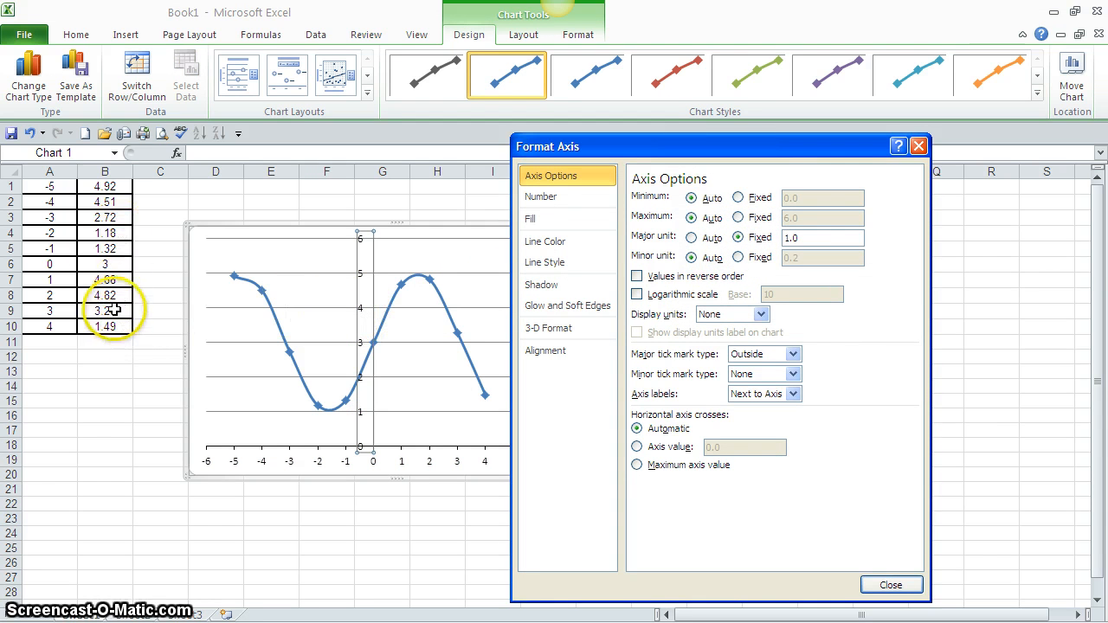
double_click(790, 236)
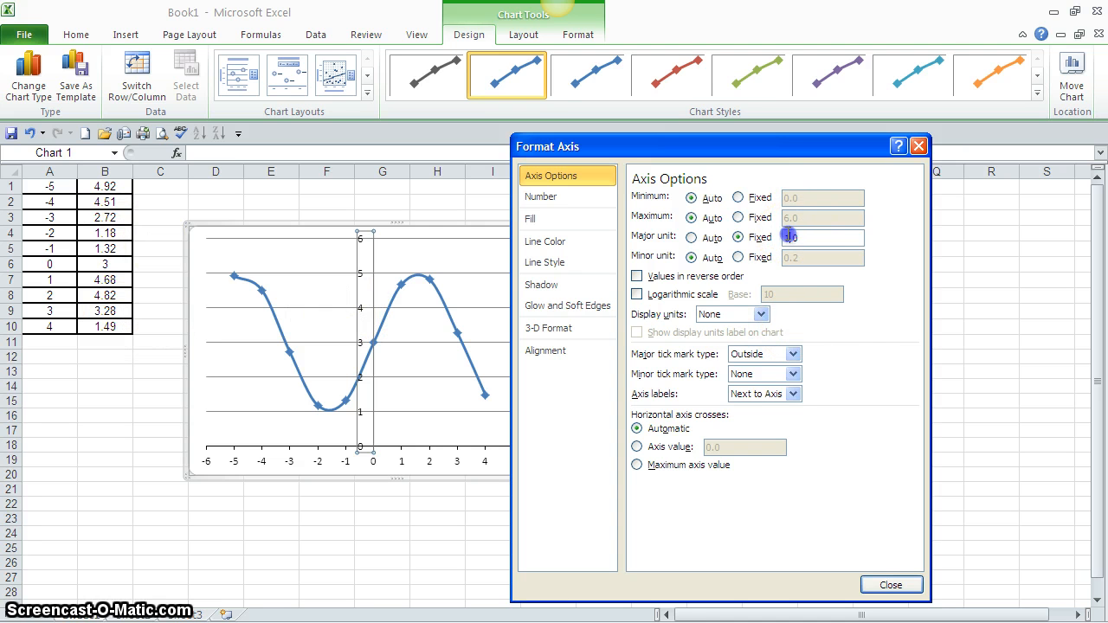
text(.5)
Format the chart's vertical axis as a solid line 1.25 pt wide, close the formatting and deselect the chart.
click(567, 243)
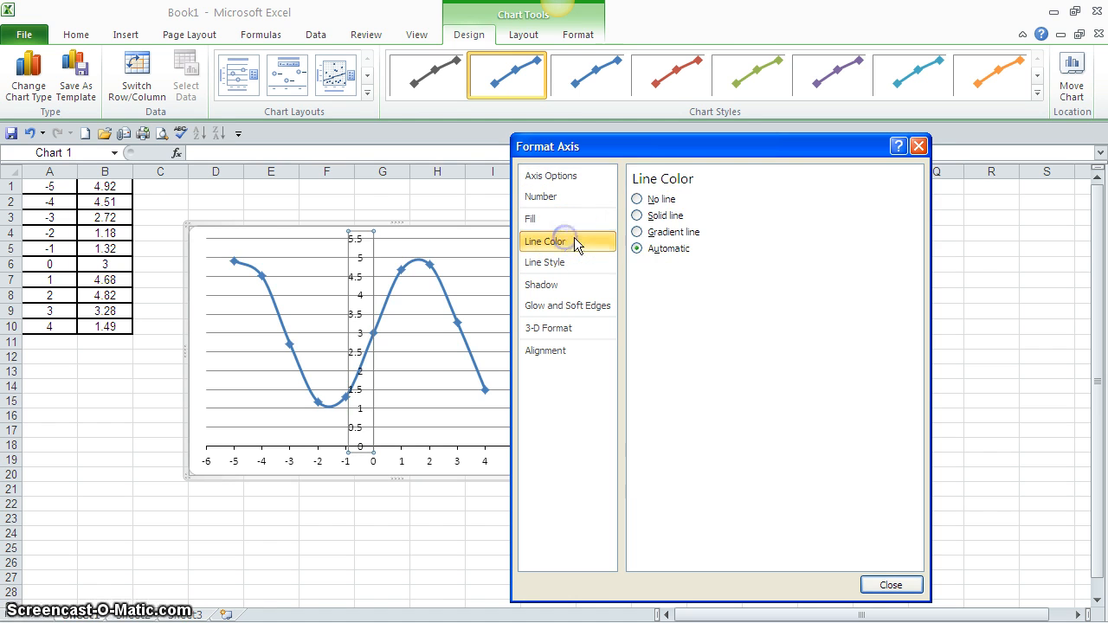
click(648, 216)
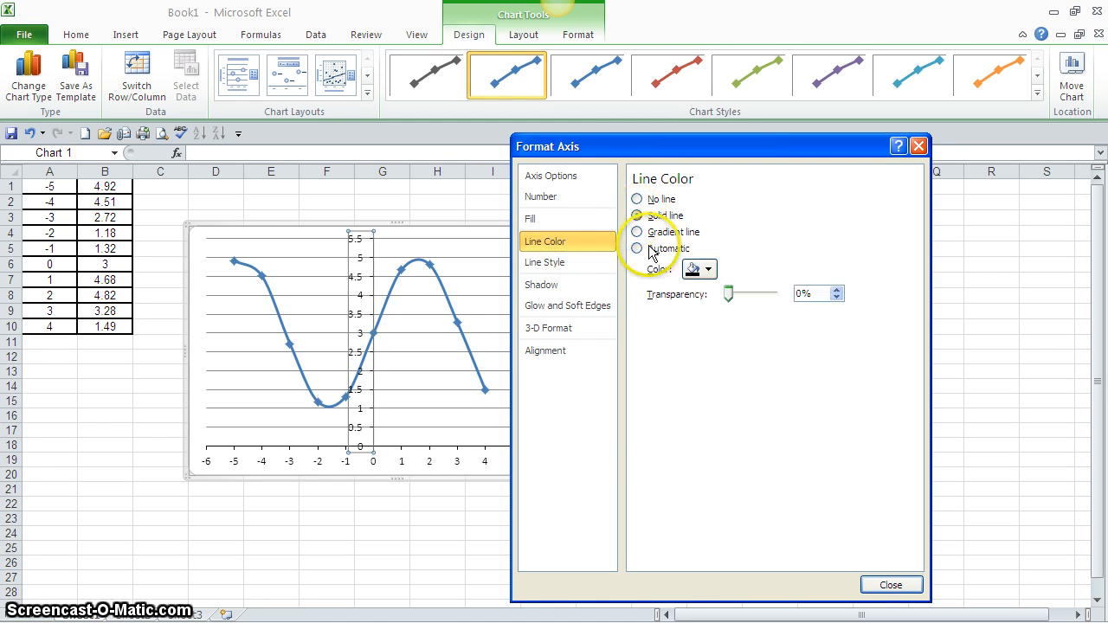
click(561, 262)
click(764, 195)
click(765, 194)
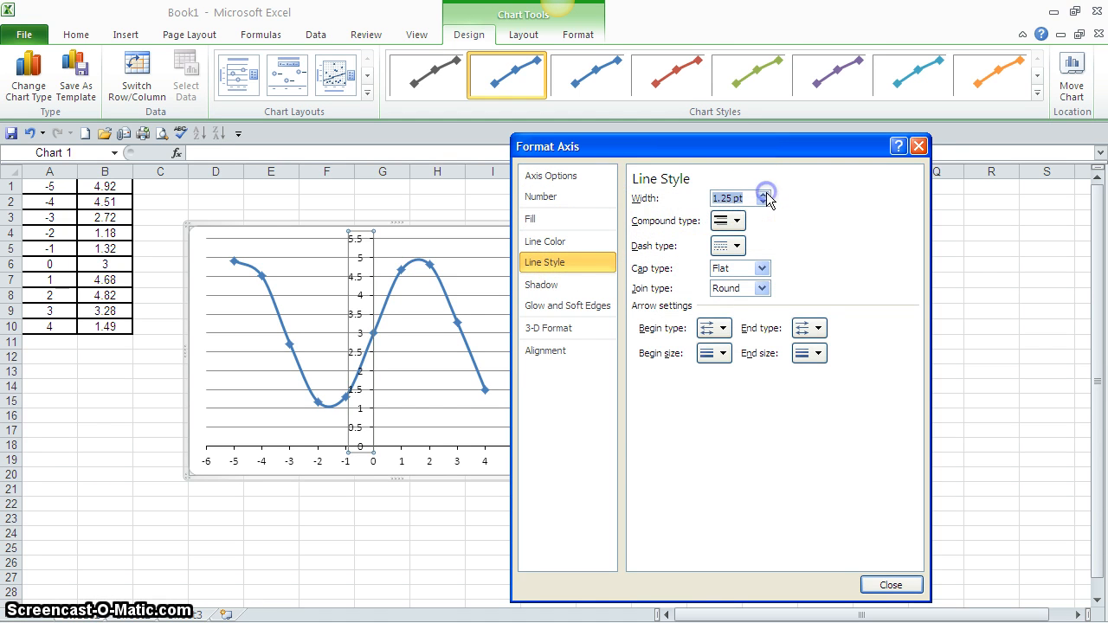
click(875, 584)
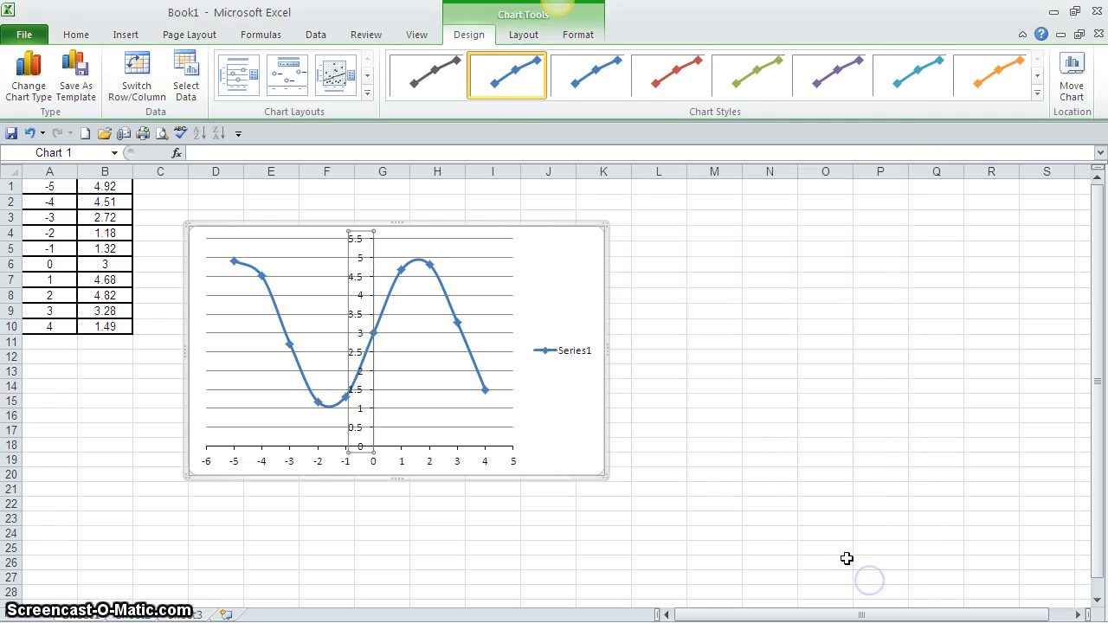
click(683, 351)
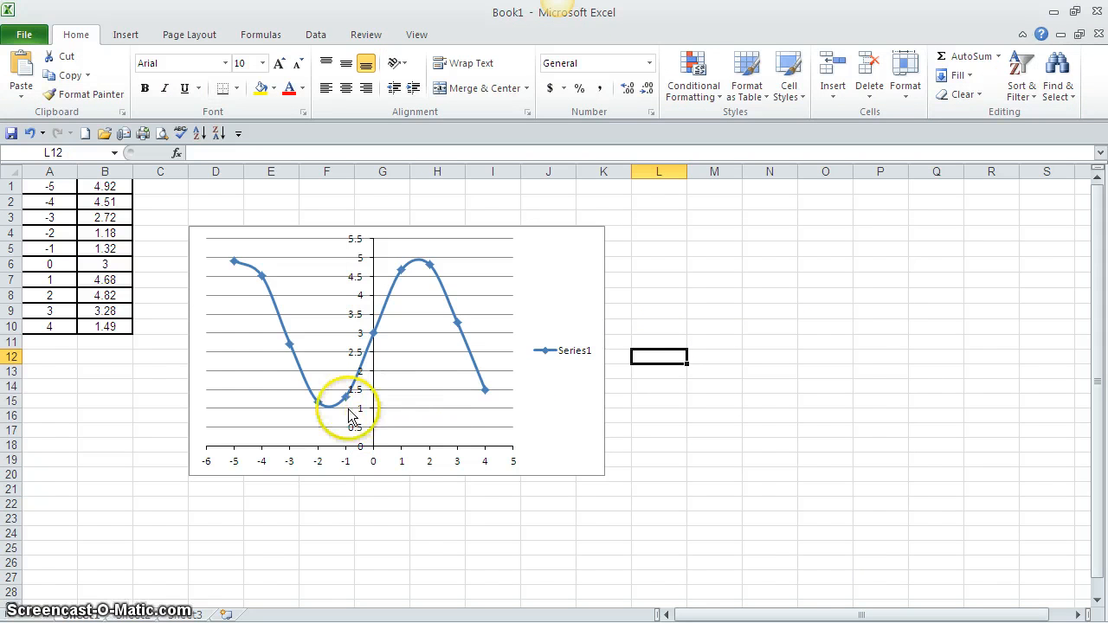
Check the plotted point at x = 0 on the curve against its table entry in cell B6.
mouse_move(333, 412)
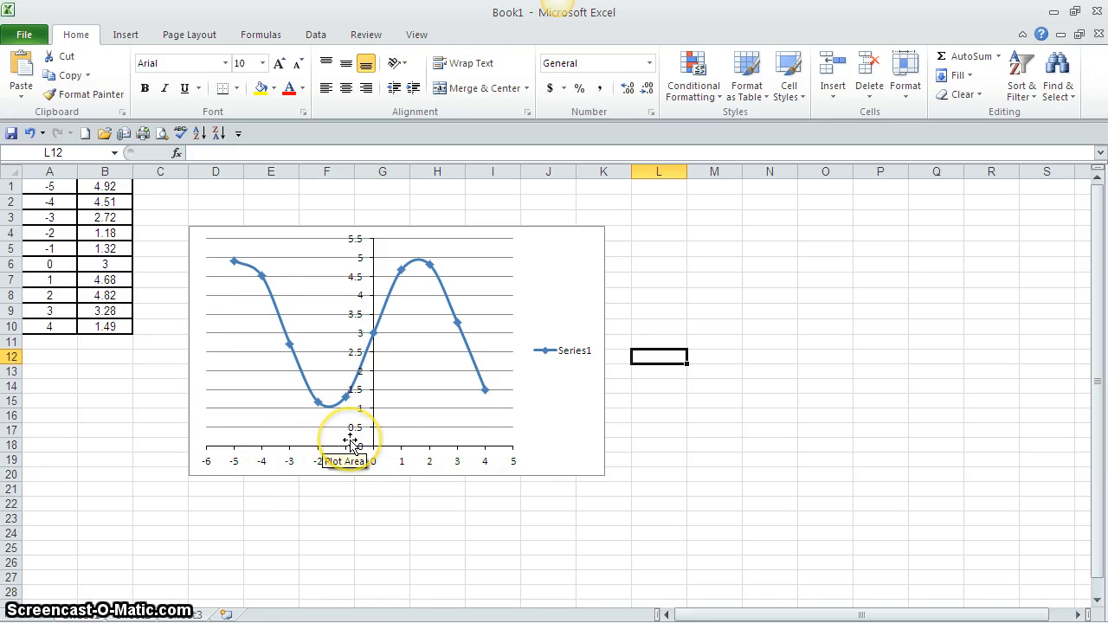
mouse_move(374, 338)
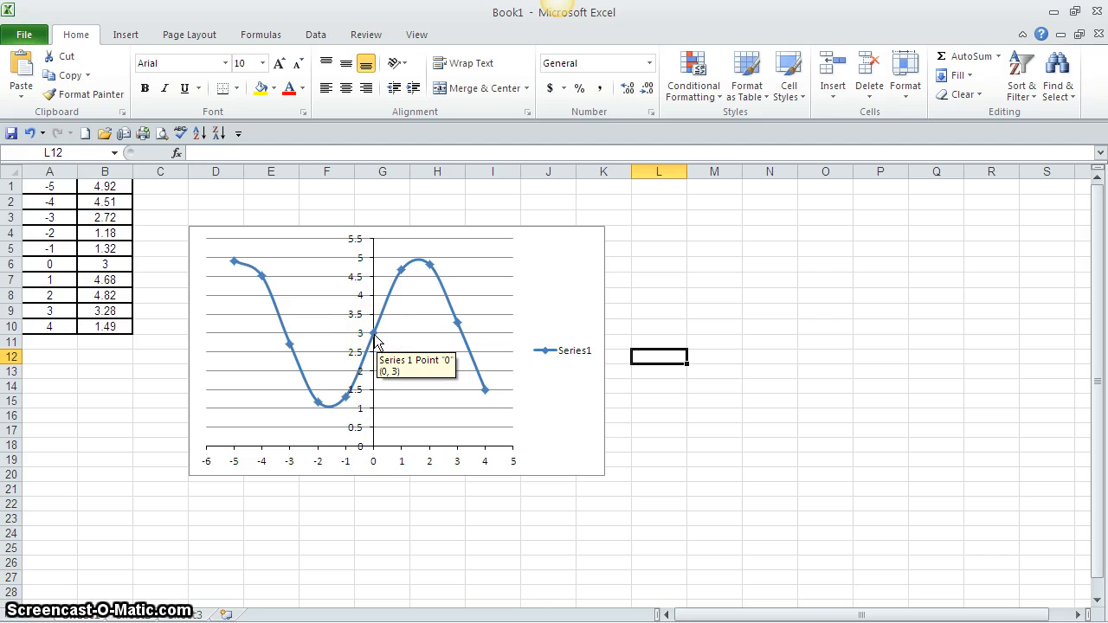
click(116, 265)
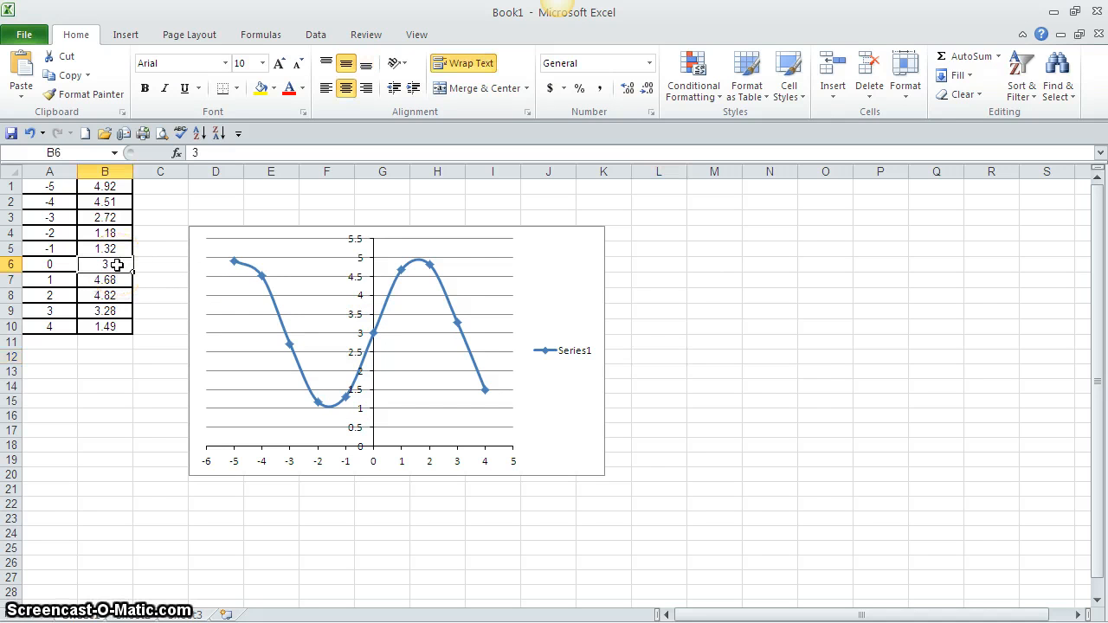